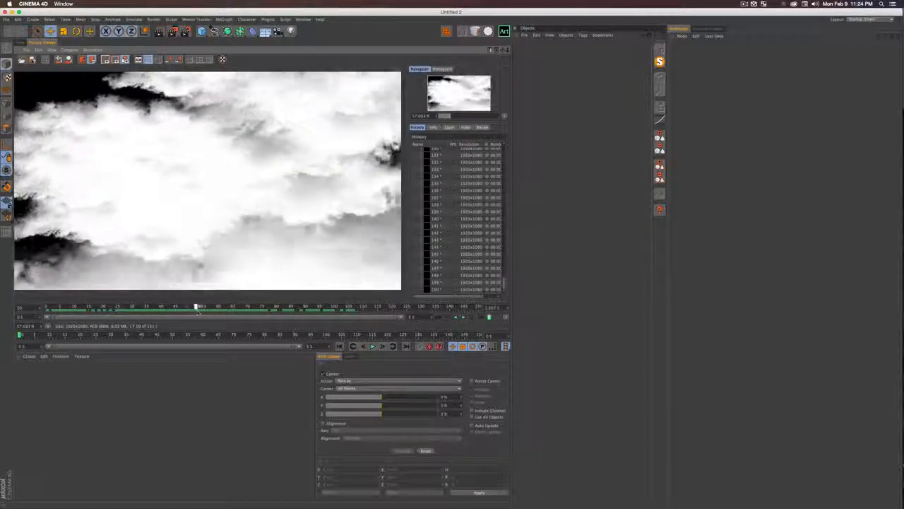
- Scrub through the rendered cloud animation to review its frames, and return to the perspective viewport
drag(198, 313, 125, 306)
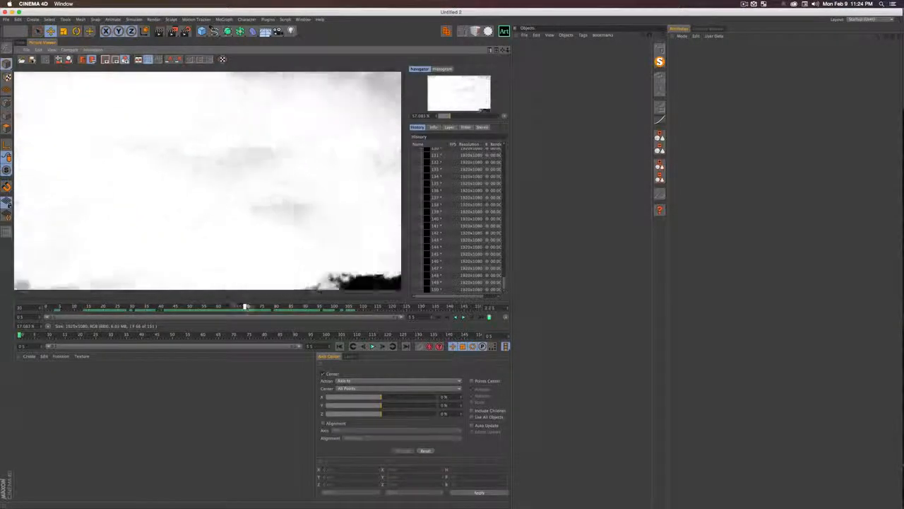
drag(266, 307, 182, 305)
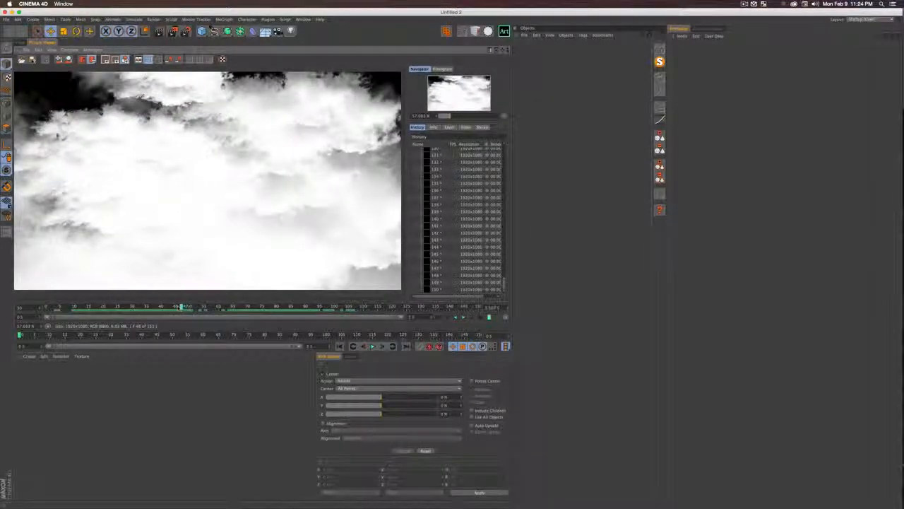
click(21, 43)
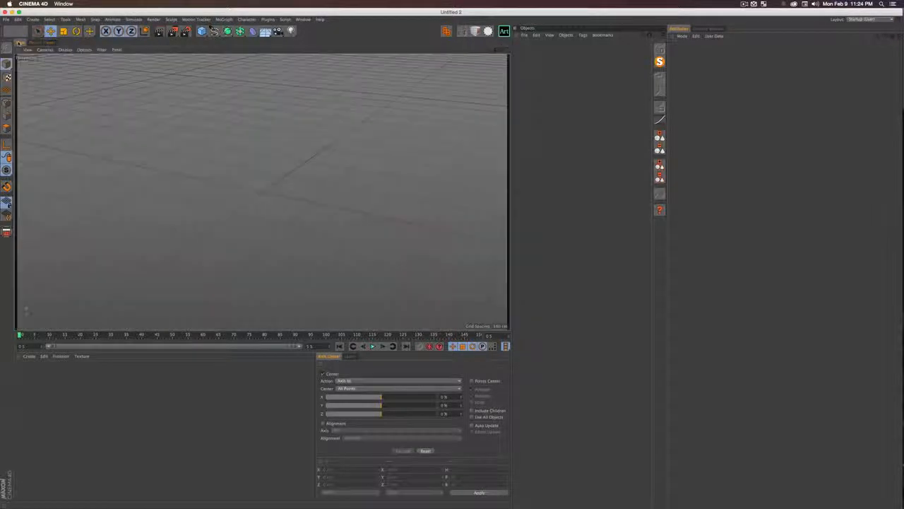
click(579, 104)
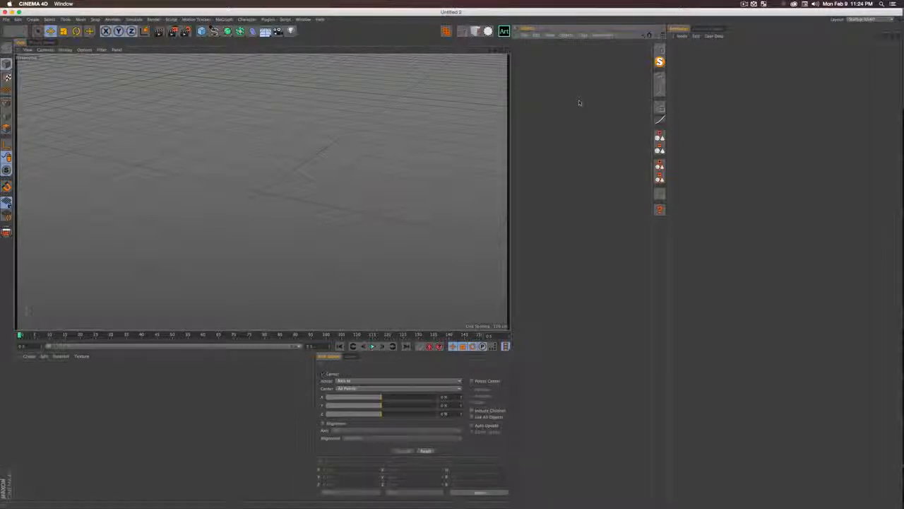
- Switch to Chrome and search Google for "cloud png"
key(super+space)
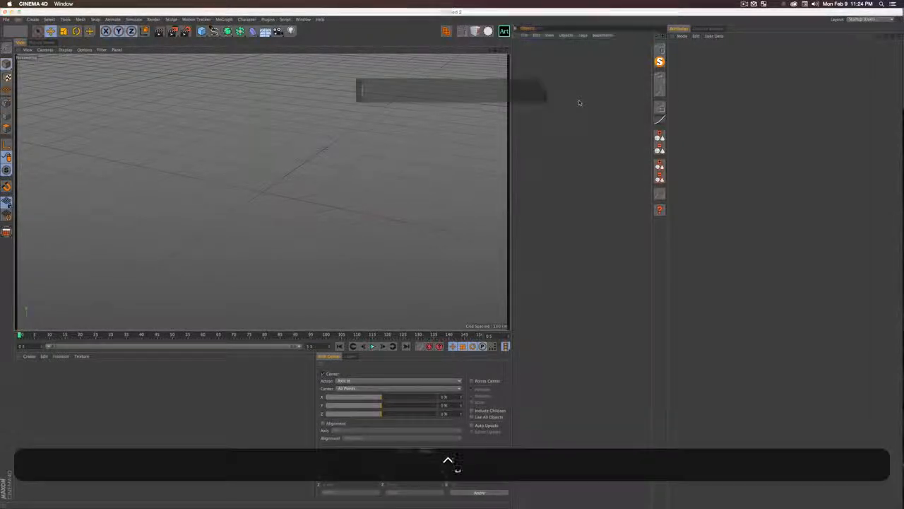
text(ch)
key(Return)
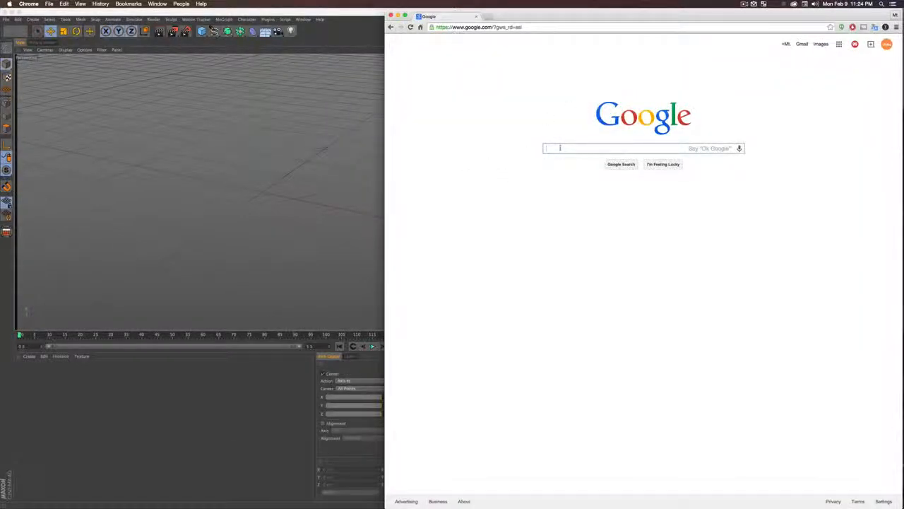
text(cloud)
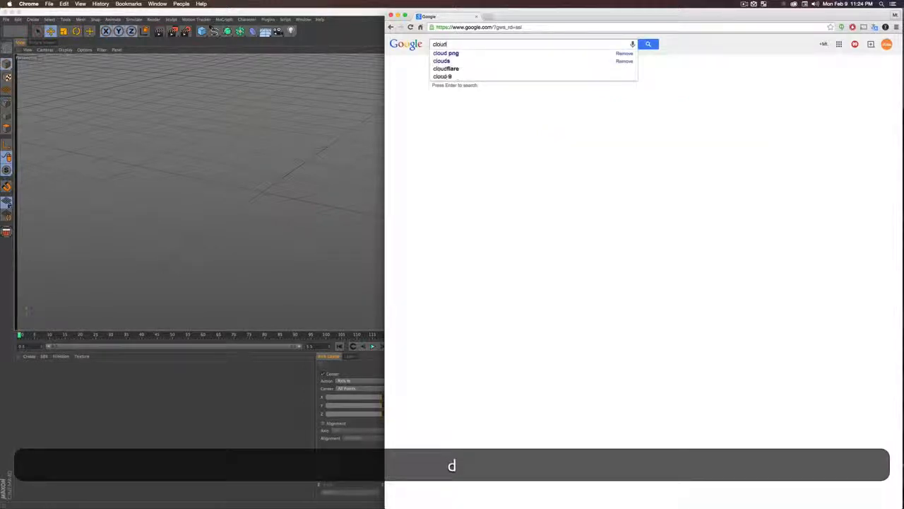
text( png)
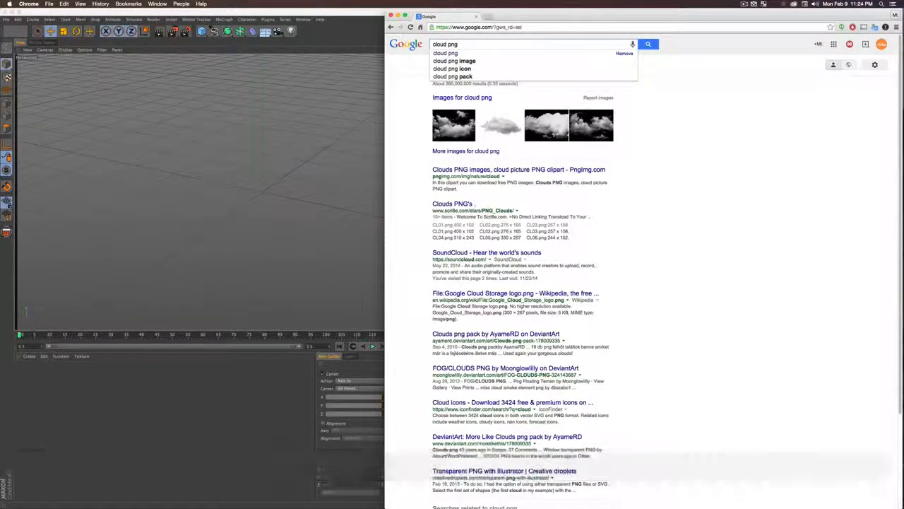
text(l)
key(BackSpace)
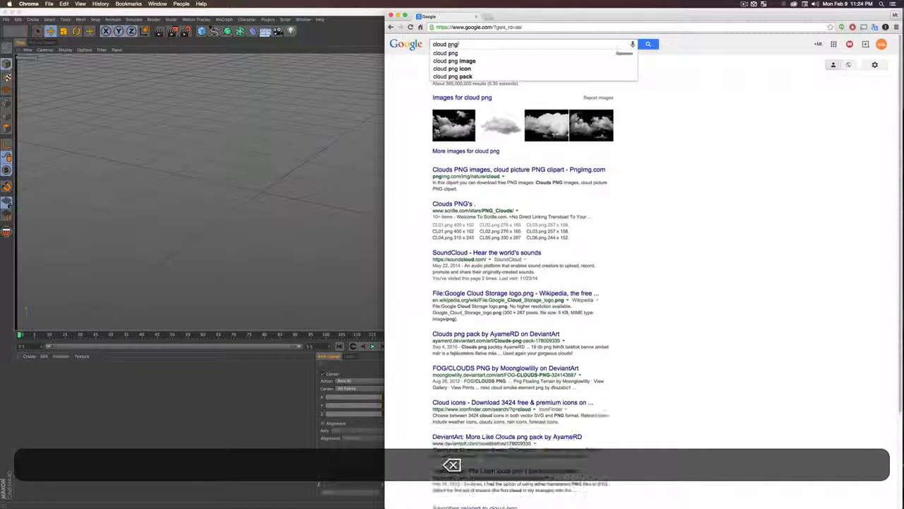
key(Return)
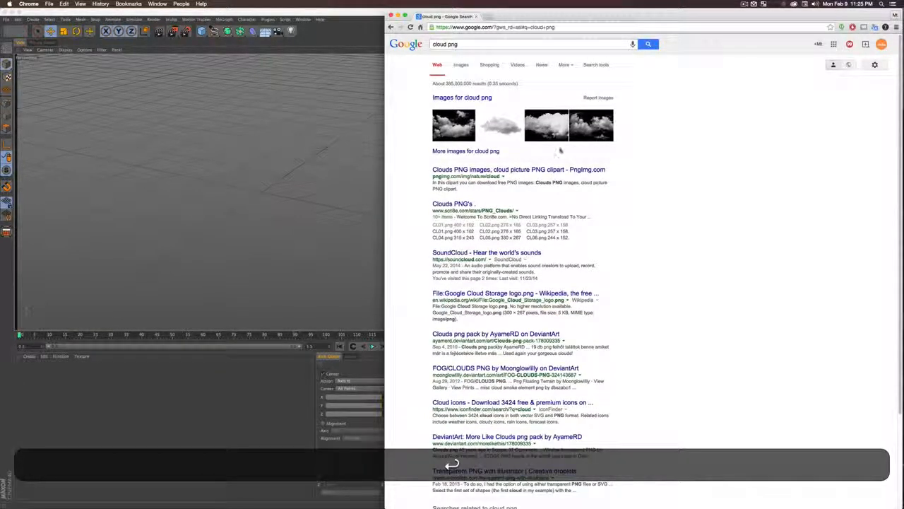
- Show the image results for the cloud search and limit them to Large size
click(460, 64)
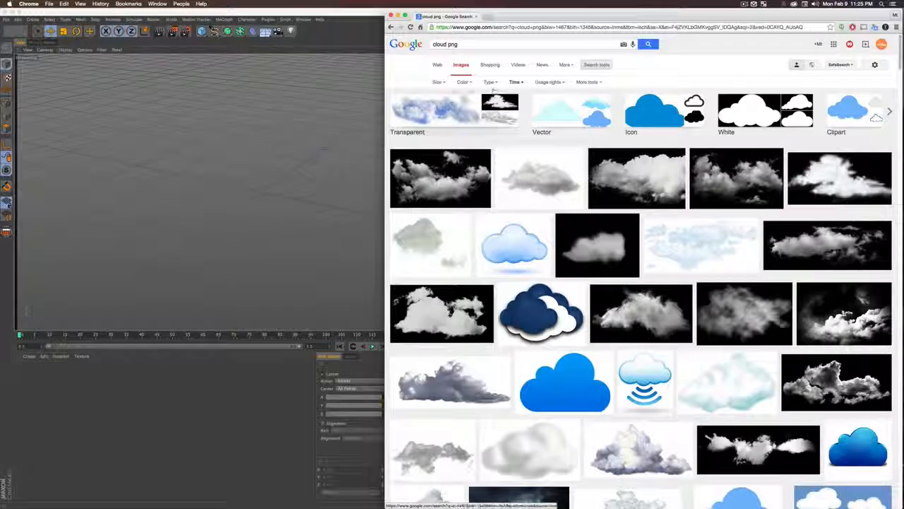
click(439, 83)
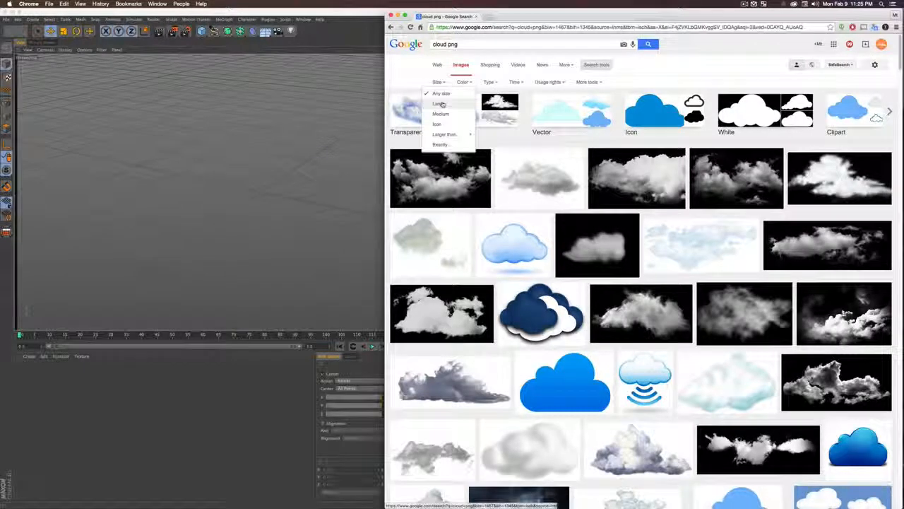
click(442, 104)
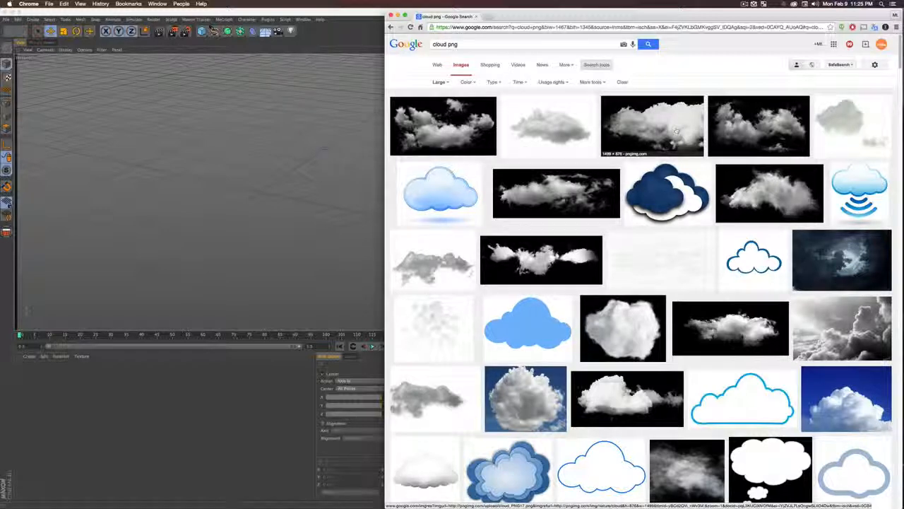
- Preview the Cloud PNG Picture result, download Cloud_PNG_Picture.png and reveal the file in Finder
click(757, 201)
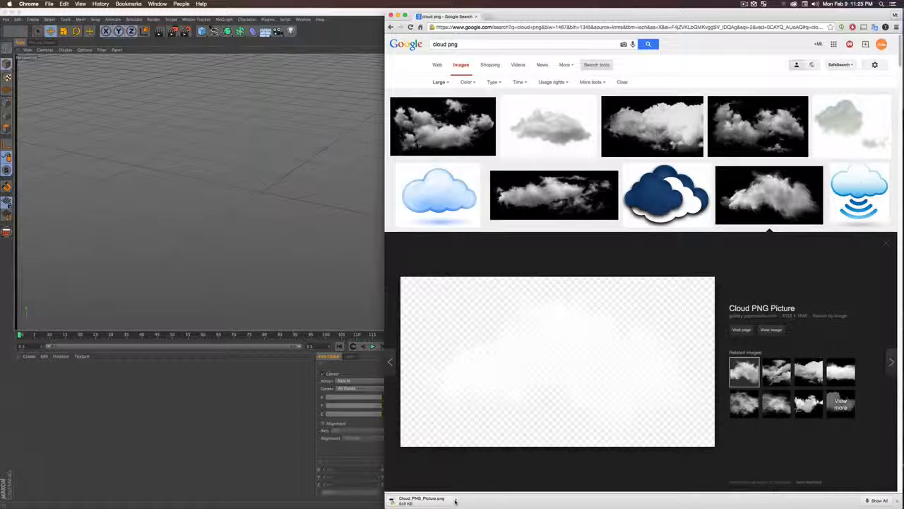
click(455, 500)
click(474, 487)
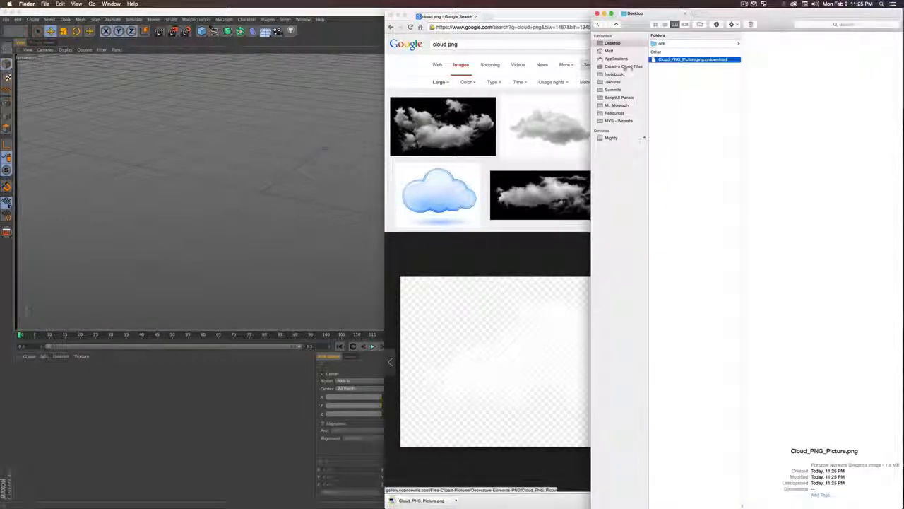
- Return to Chrome, preview the Cloud PNG Clipart result and download Cloud_PNG_Clipart.png
click(491, 174)
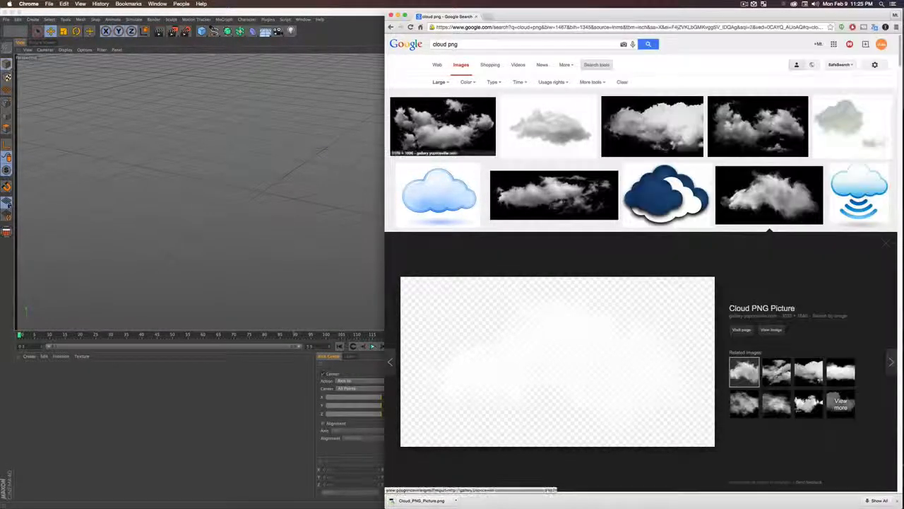
click(458, 130)
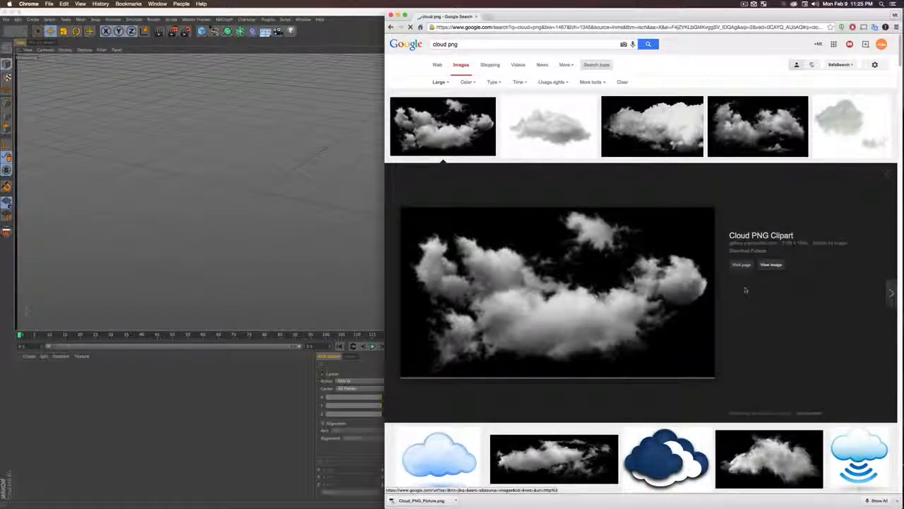
alt+click(768, 265)
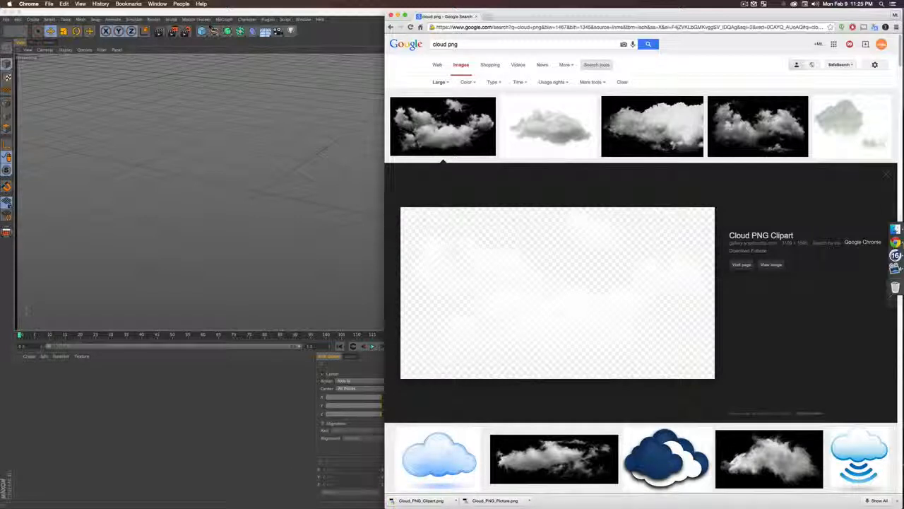
- Switch to Finder and rename Cloud_PNG_Clipart.png on the Desktop as cloud 1.png
click(896, 229)
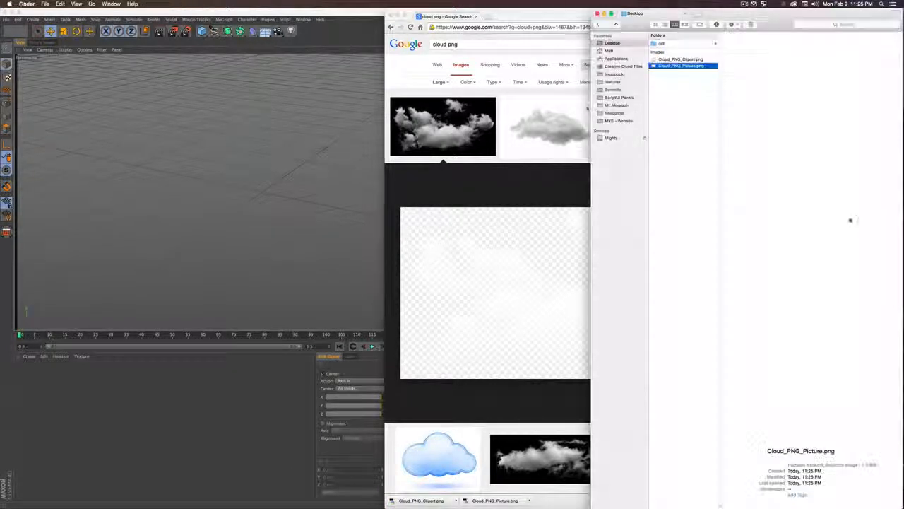
click(683, 60)
key(Down)
key(Up)
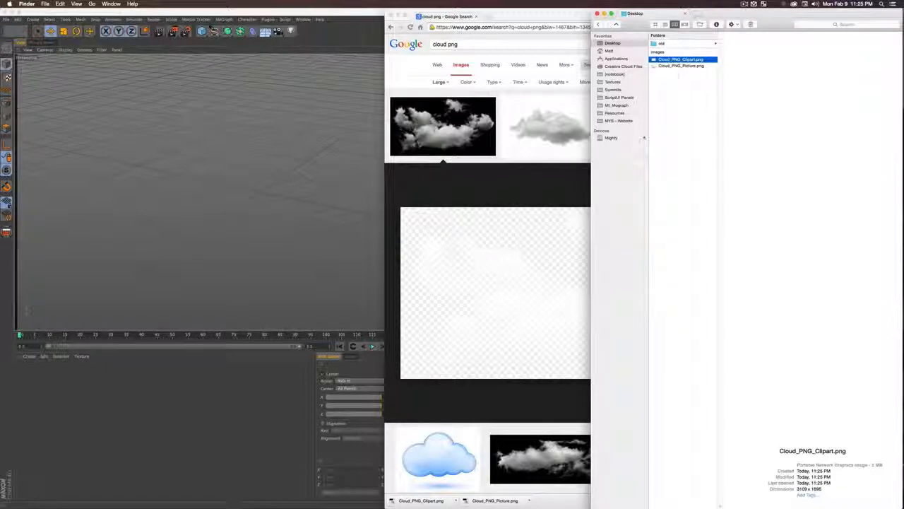
key(Return)
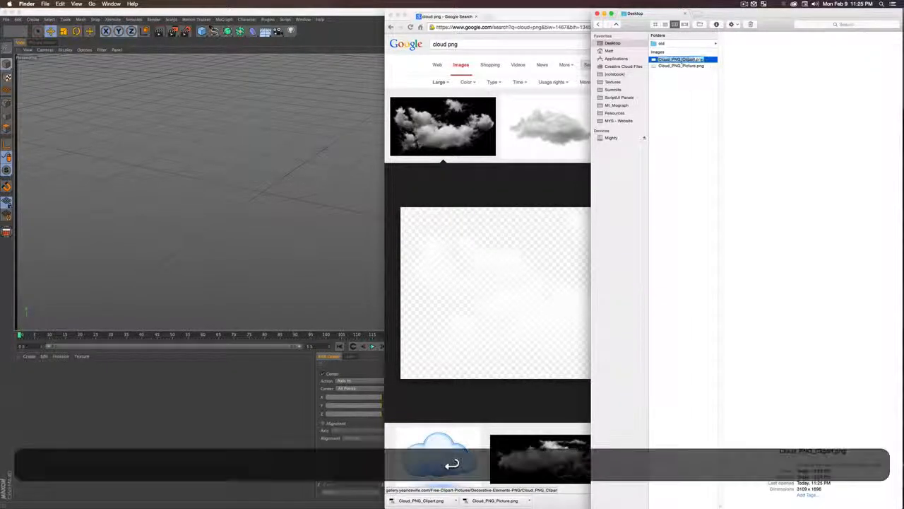
text(cloud 1)
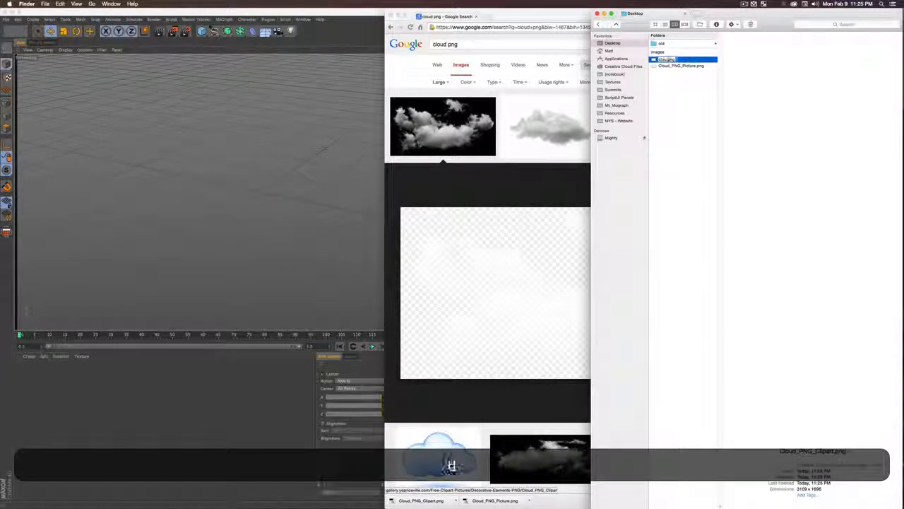
key(Return)
- Rename Cloud_PNG_Picture.png on the Desktop as cloud 2.png
key(Down)
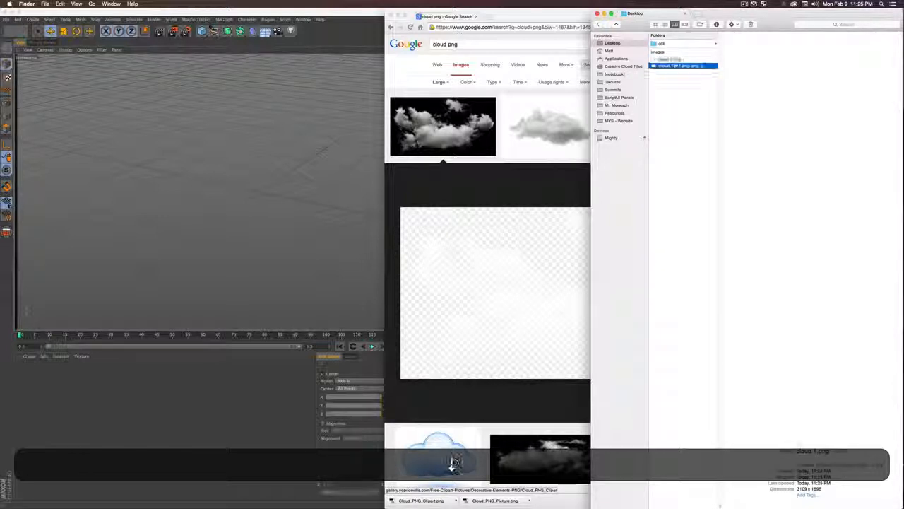
key(Return)
text(cloud.png)
key(Return)
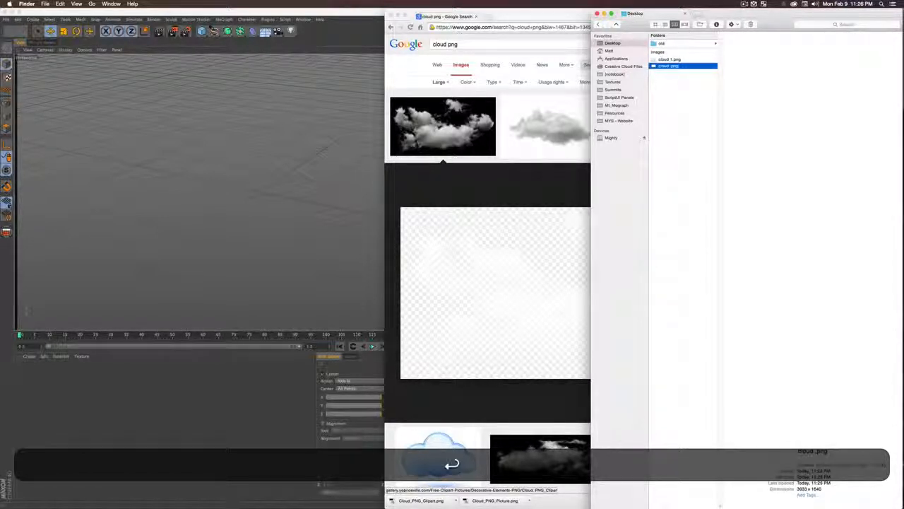
key(Return)
text(cloud 2)
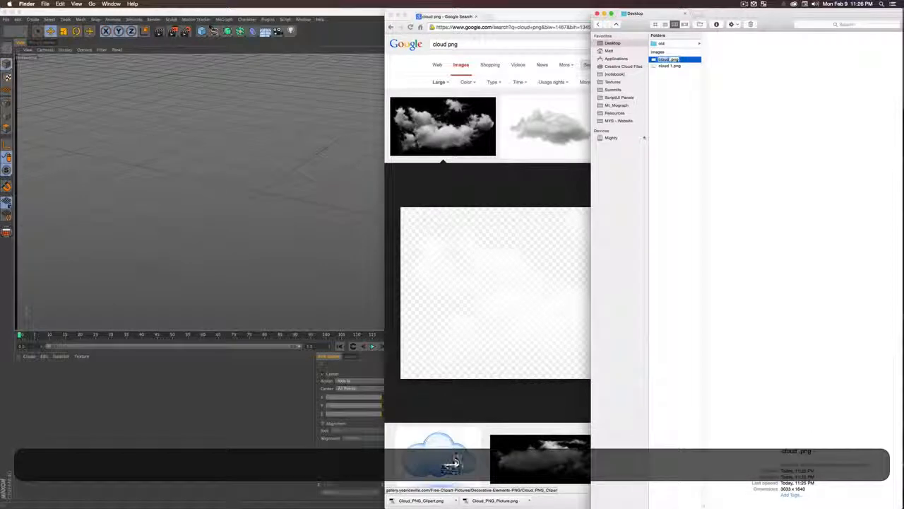
key(Return)
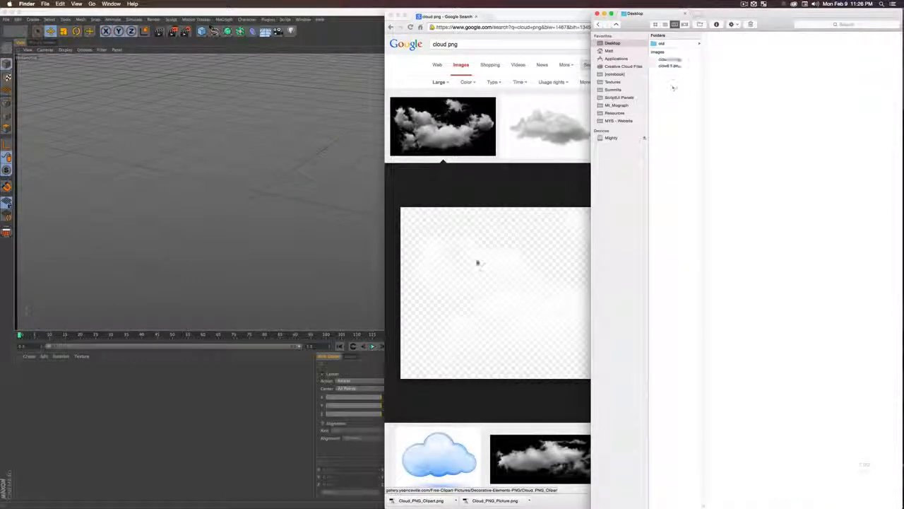
- Switch to Cinema 4D, narrow its window to uncover the Finder file list, and check the dimensions of cloud 1.png
click(226, 436)
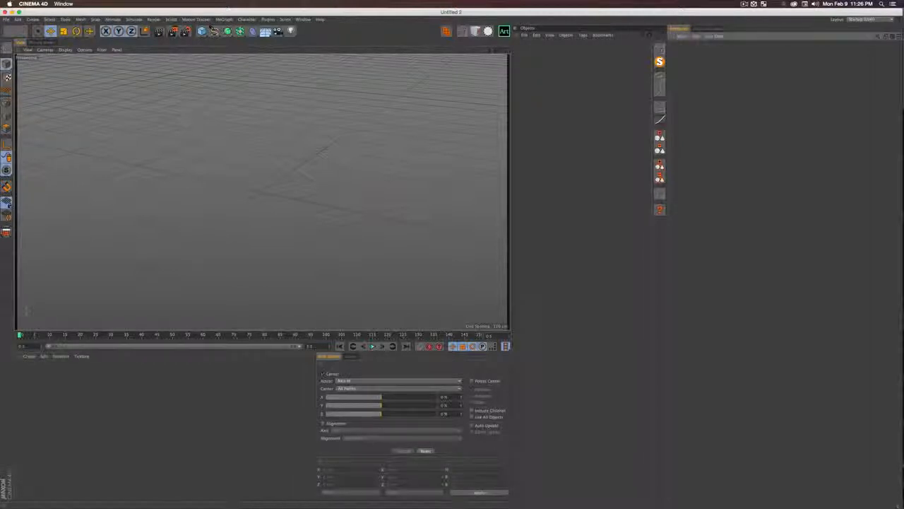
drag(879, 500, 640, 506)
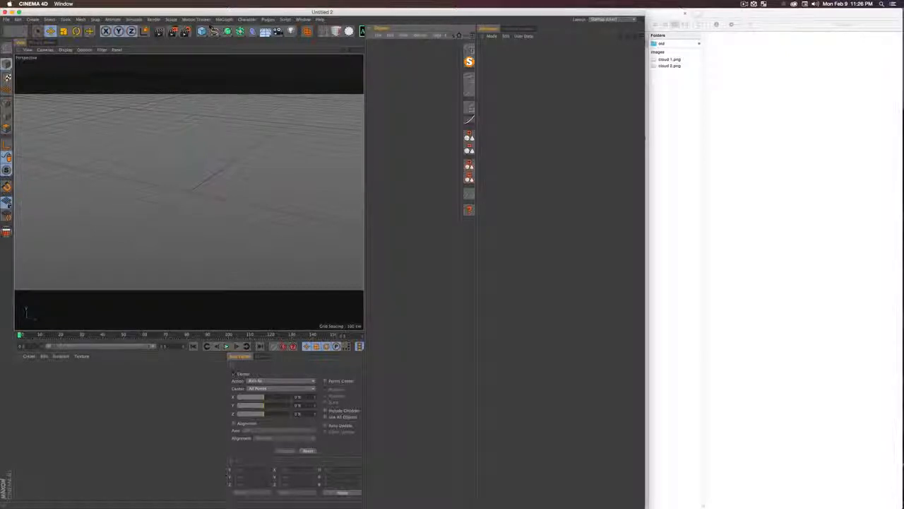
click(658, 104)
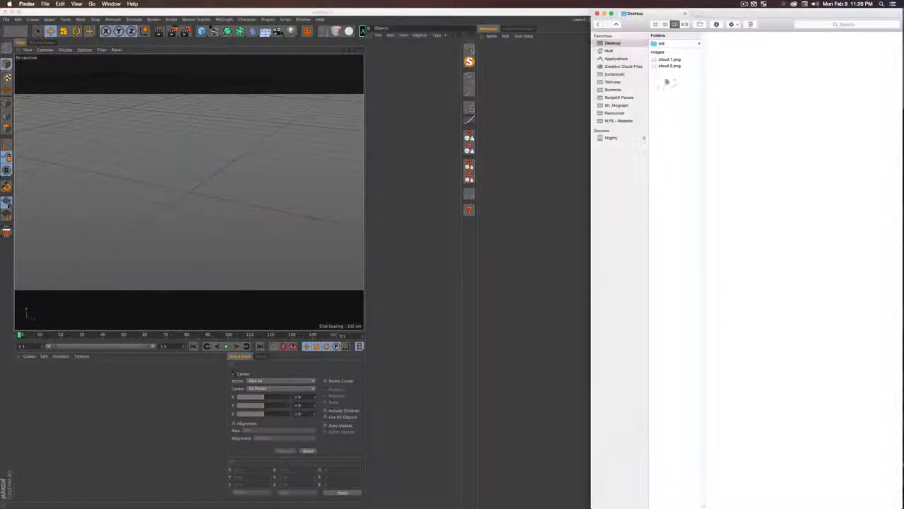
click(667, 59)
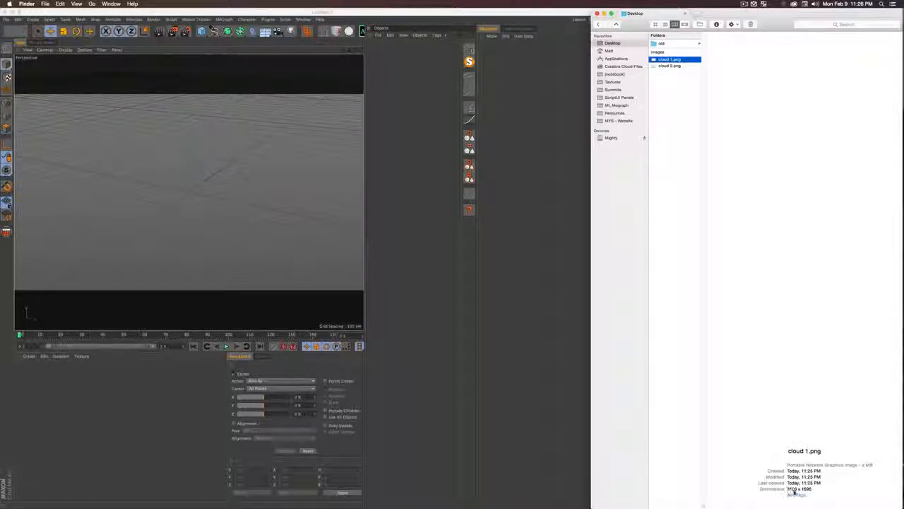
click(426, 110)
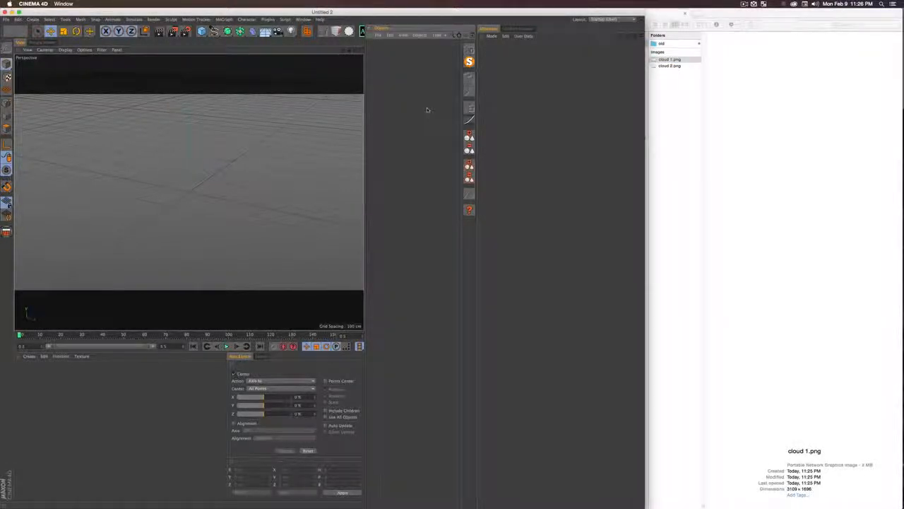
- Add a Plane object to the scene and set its width to 3109 cm
click(201, 31)
click(261, 54)
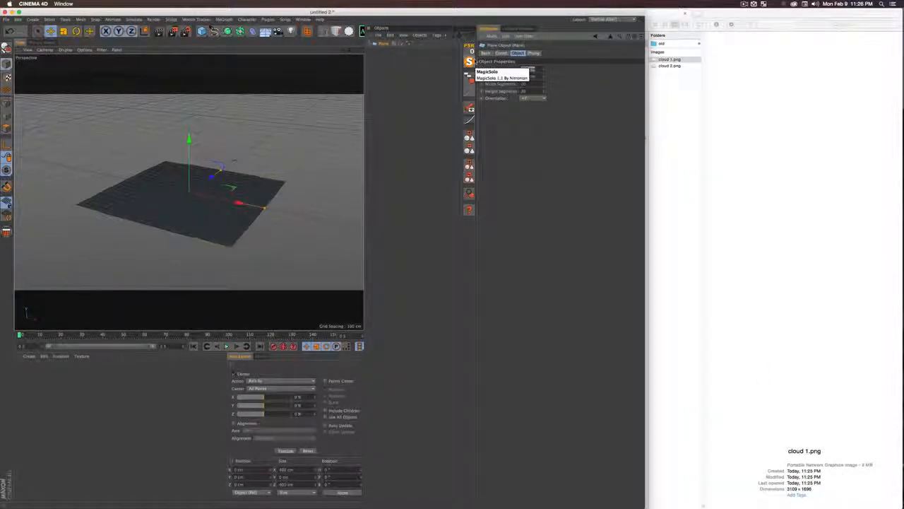
text(316)
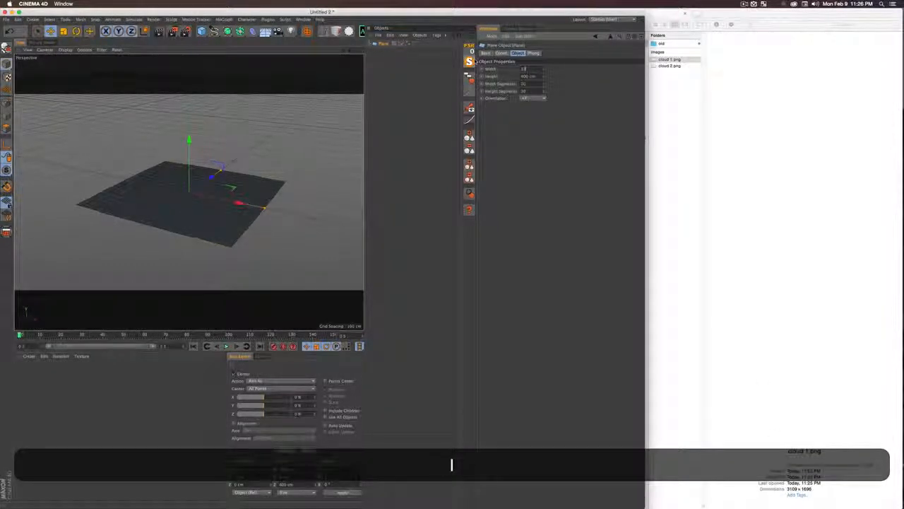
key(BackSpace)
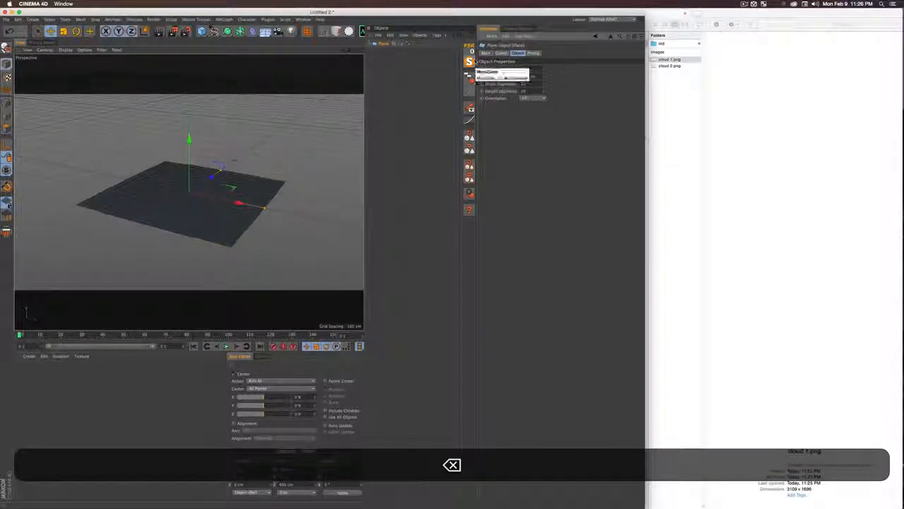
text(9)
key(Tab)
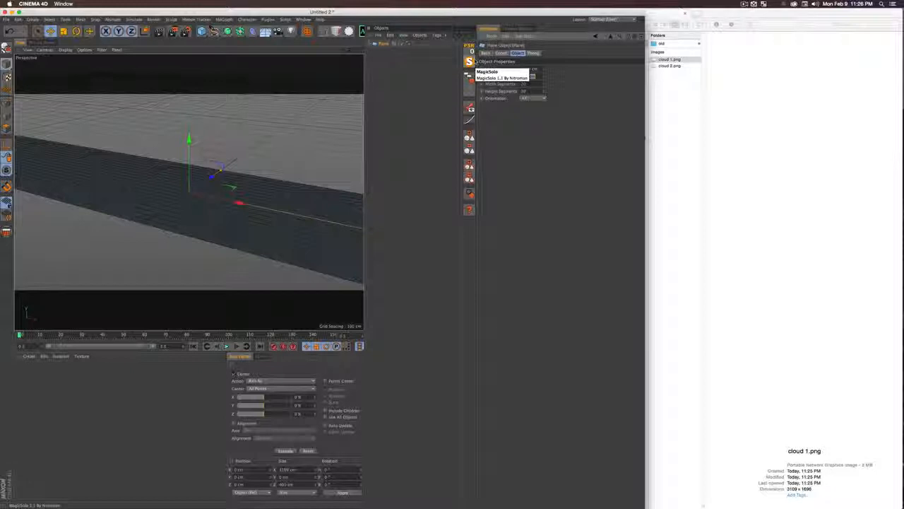
- Set the plane's height to 1696 cm and frame the whole plane in the perspective view
text(6)
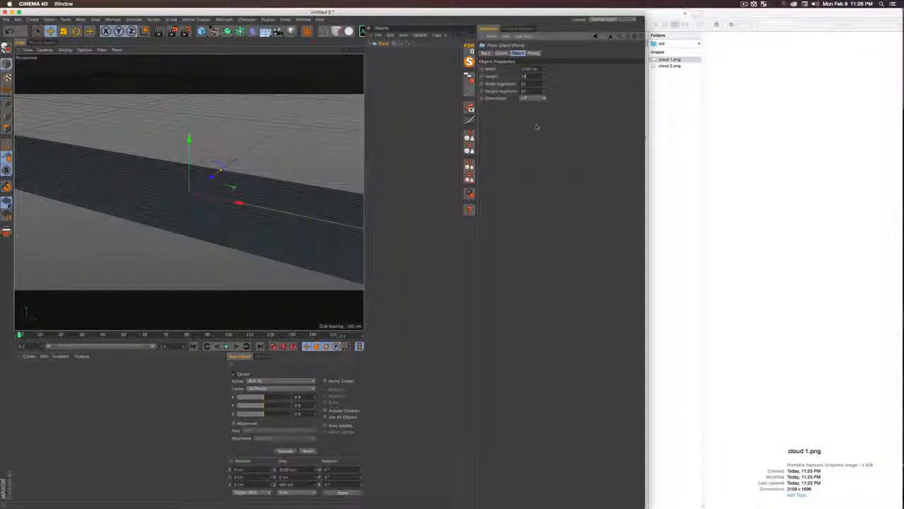
text(96)
key(Return)
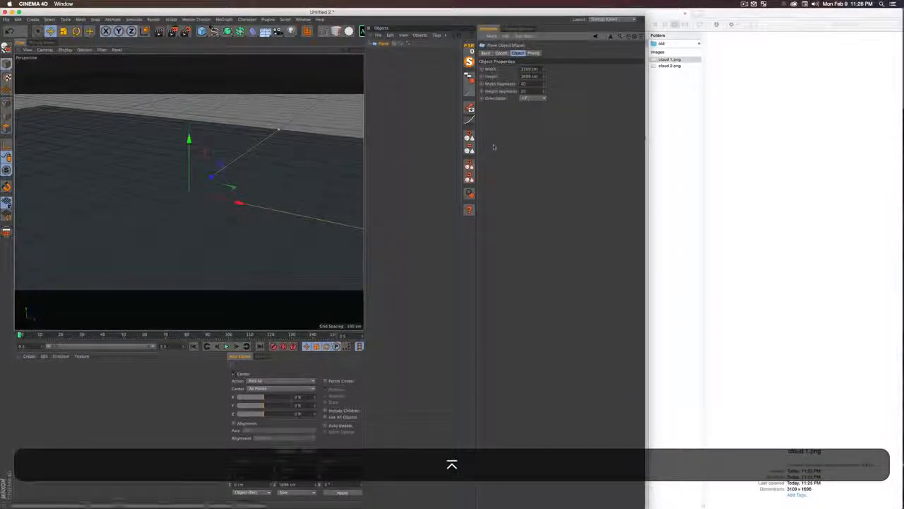
scroll(264, 186, down, 4)
key(2)
drag(288, 198, 207, 232)
key(3)
key(1)
key(2)
key(3)
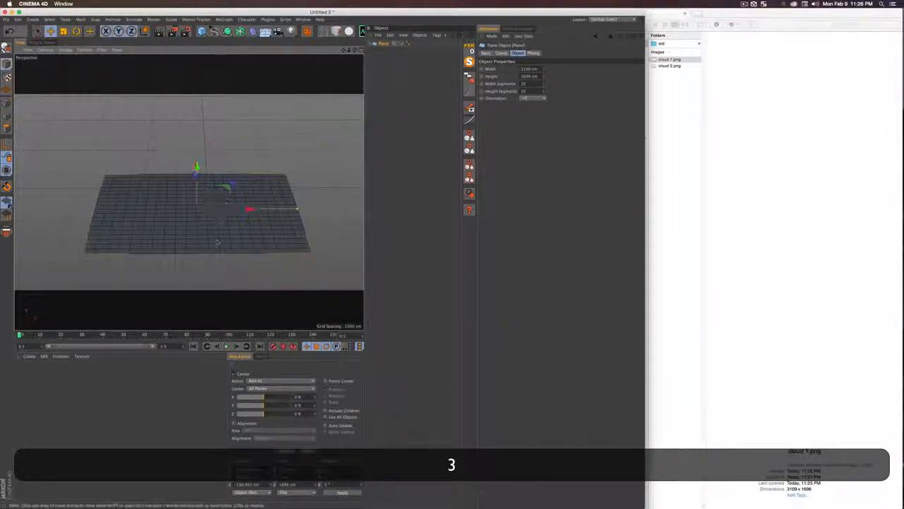
key(super+z)
- Create a new material and load cloud 1.png as its Color texture without copying the image to the project location
click(85, 419)
double_click(85, 419)
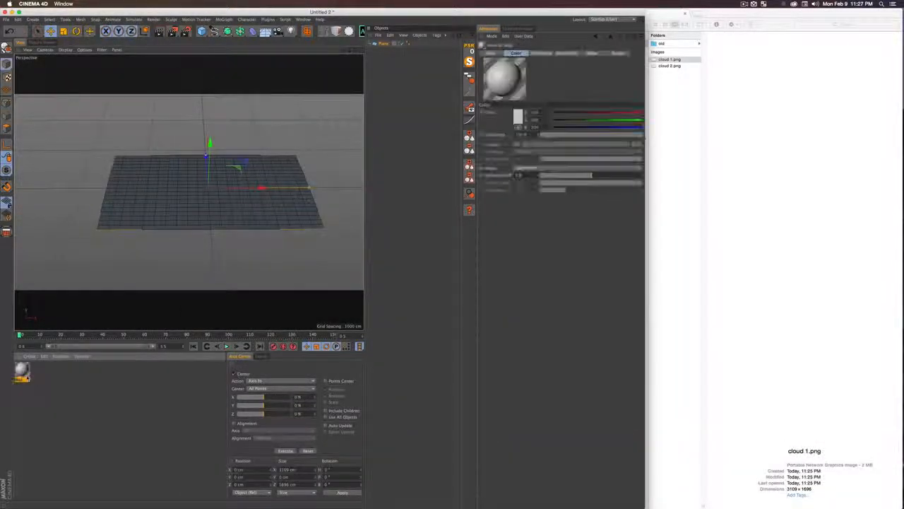
double_click(22, 371)
drag(183, 50, 241, 81)
drag(373, 273, 463, 289)
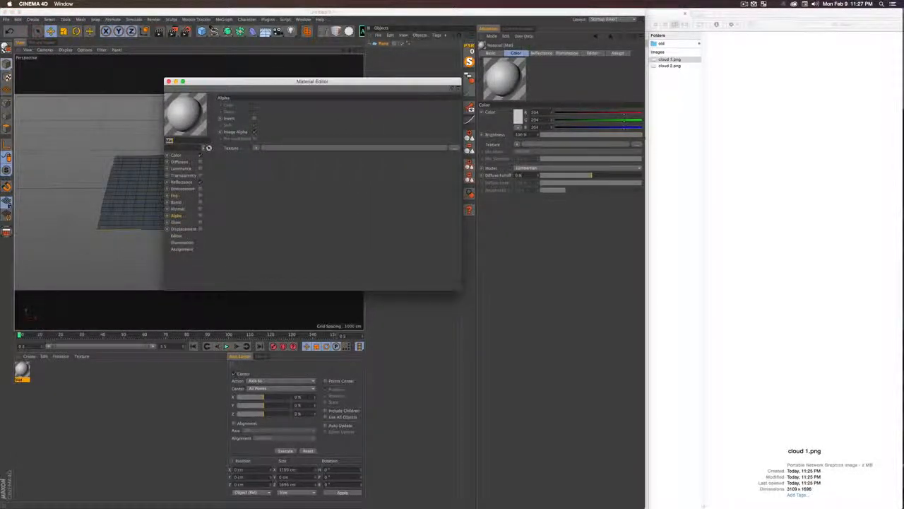
click(185, 155)
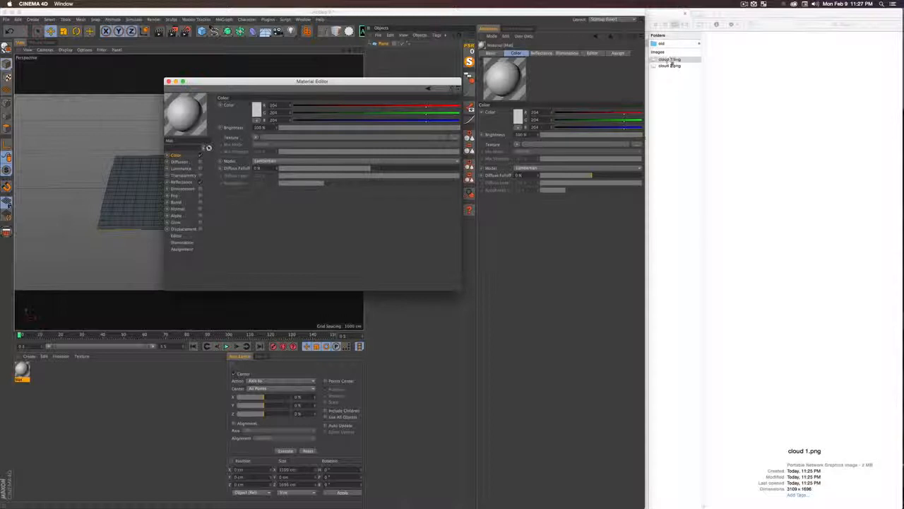
drag(671, 61, 302, 143)
click(471, 164)
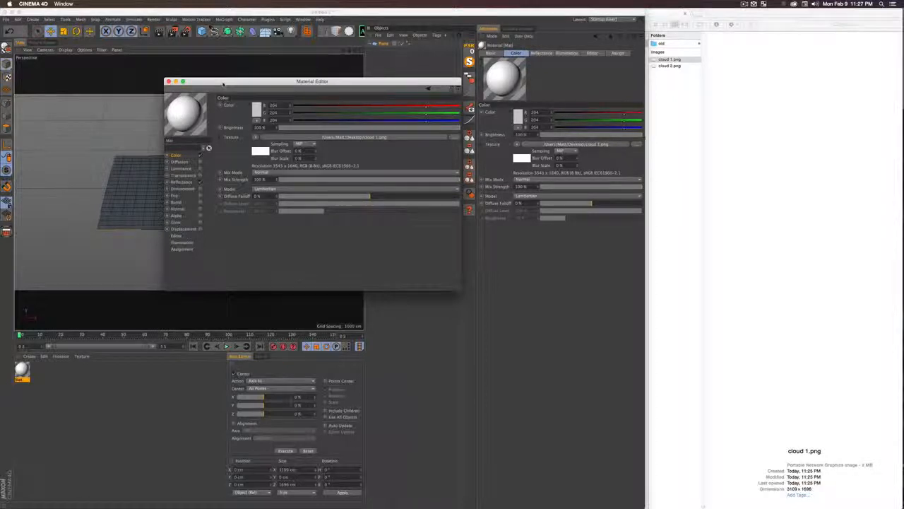
- Apply the cloud 1 material to the plane and render a preview of the view
drag(222, 84, 396, 175)
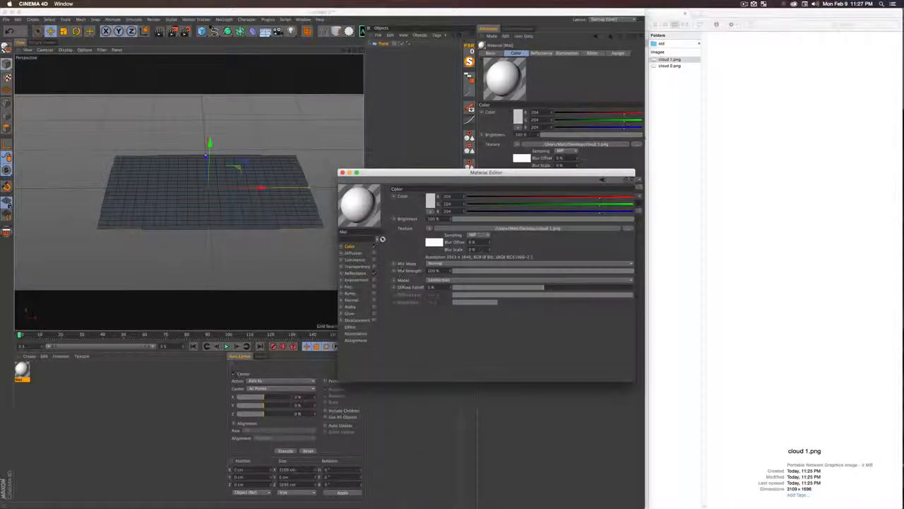
click(33, 390)
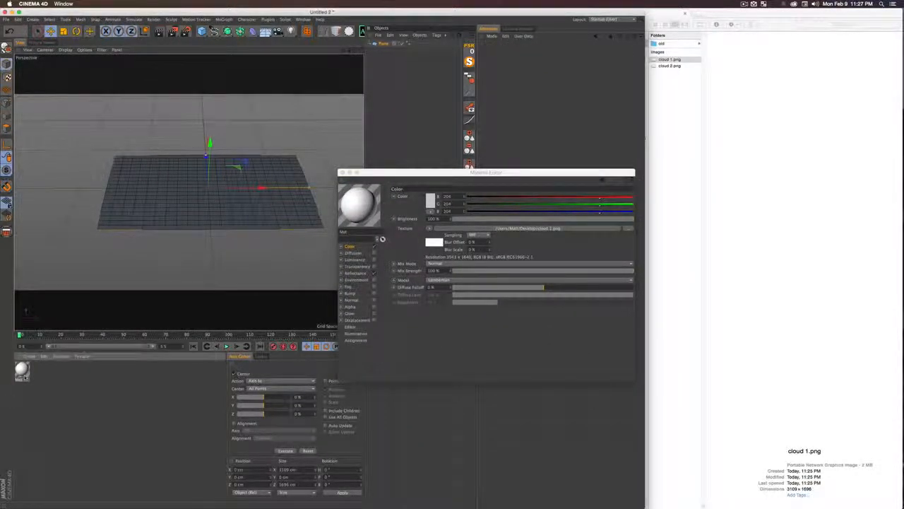
drag(151, 195, 152, 196)
key(super+r)
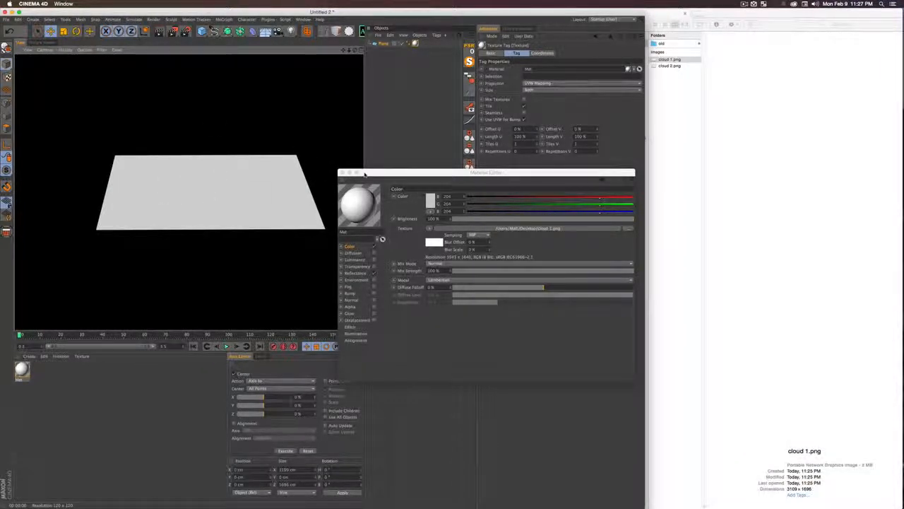
- Disable the material's Reflectance channel and enable Alpha with cloud 1.png as its texture, declining the project copy
click(361, 273)
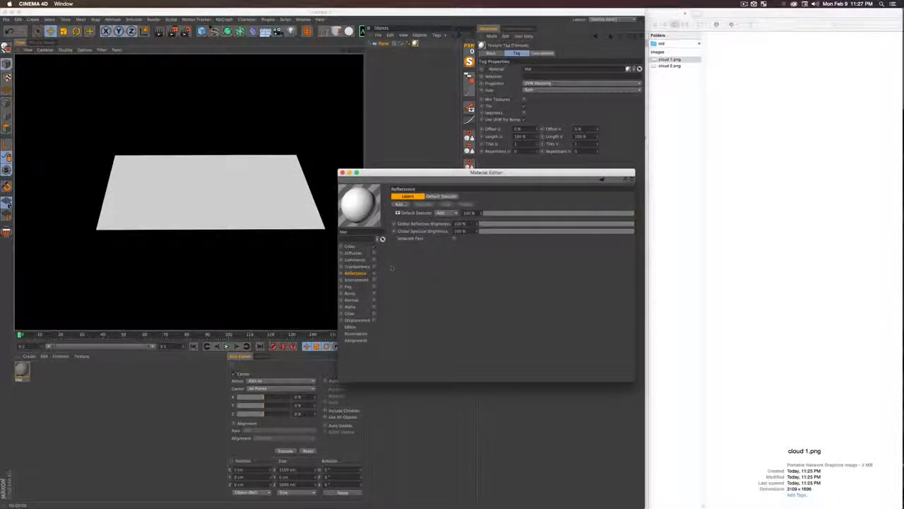
click(374, 273)
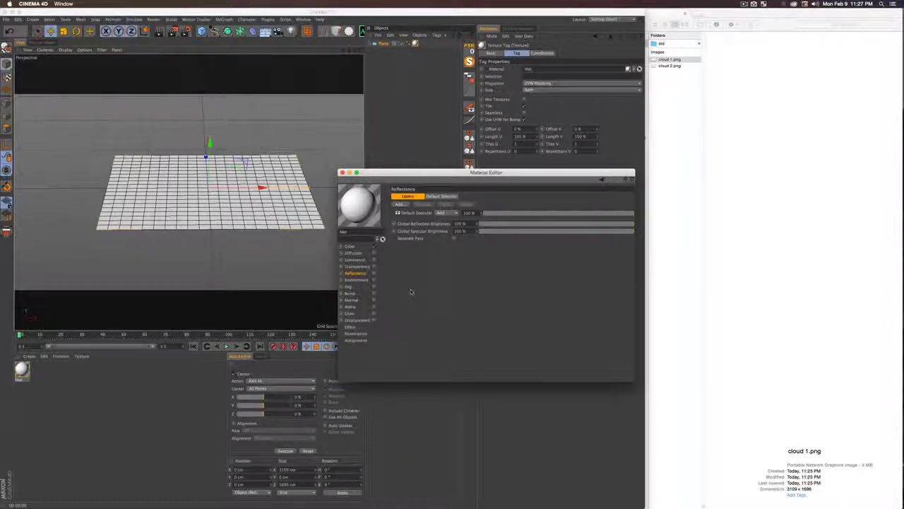
click(351, 306)
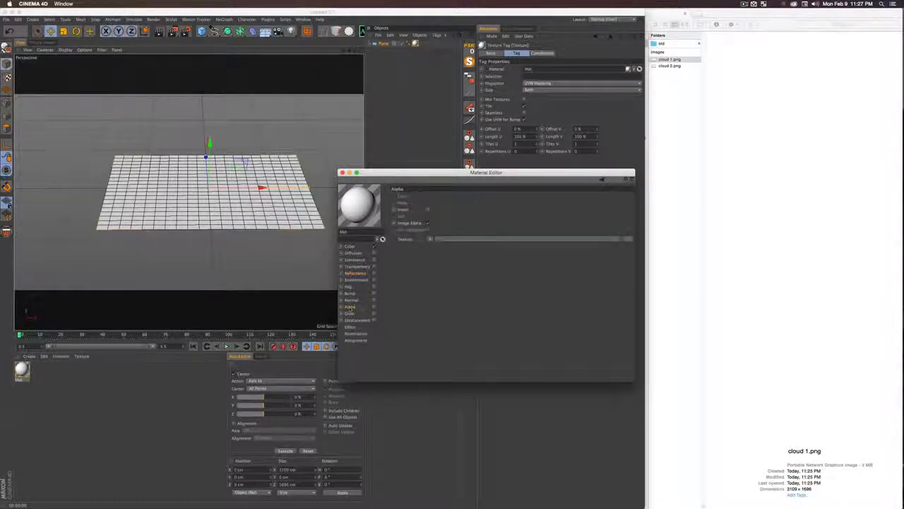
click(374, 308)
drag(558, 167, 479, 241)
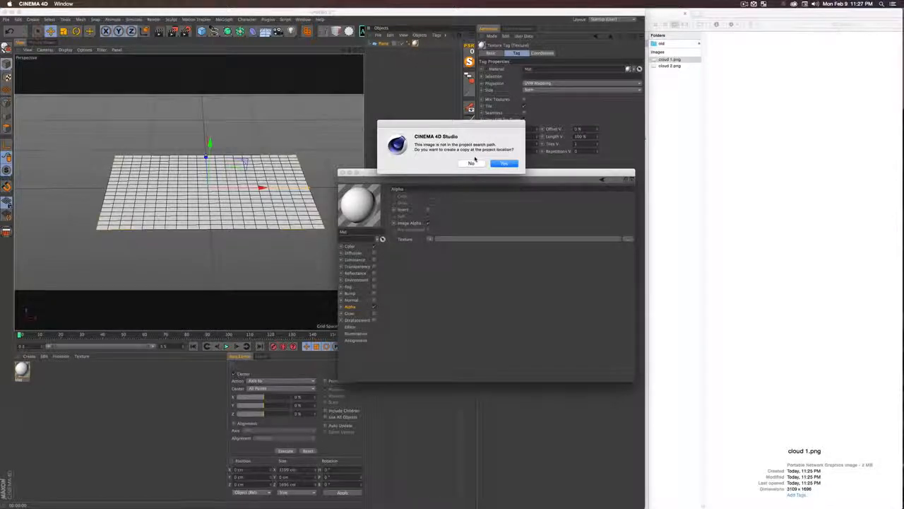
click(471, 164)
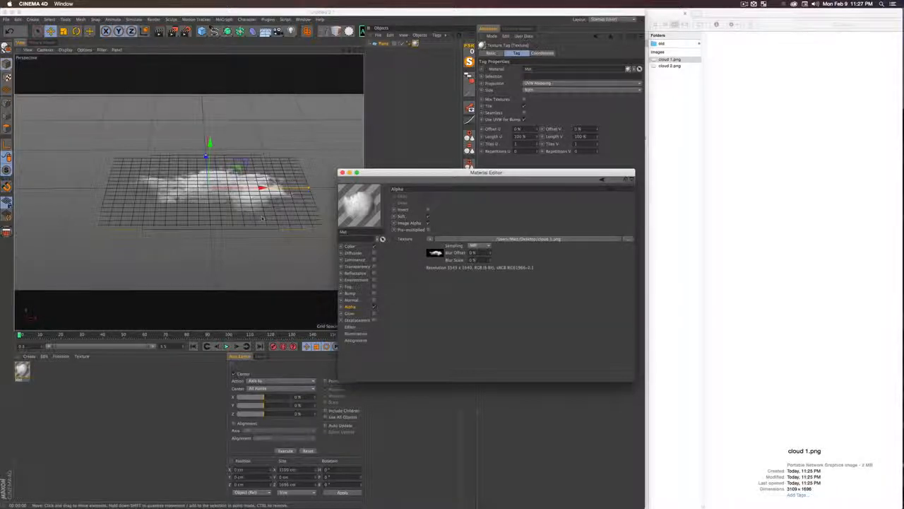
- Render a preview of the cloud plane, examine it from several angles, and close the Material Editor
key(2)
drag(228, 191, 219, 229)
key(3)
key(super+r)
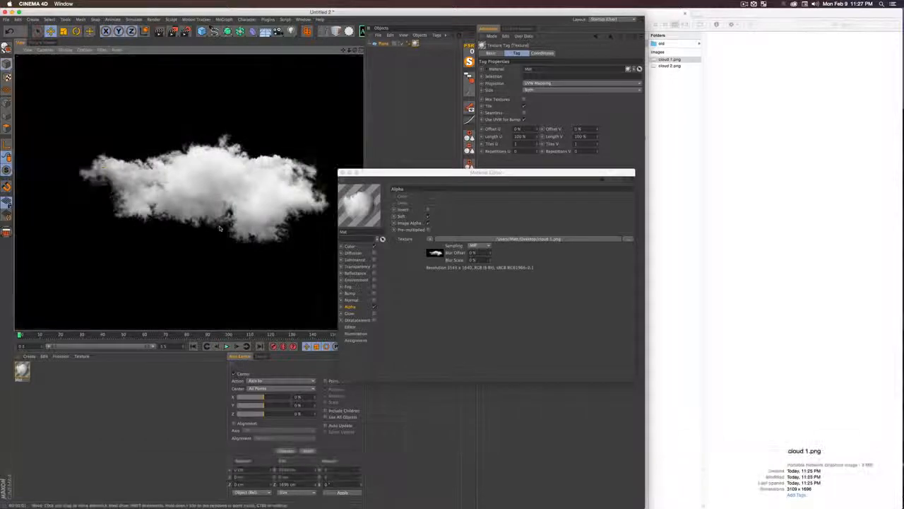
key(2)
drag(260, 191, 211, 191)
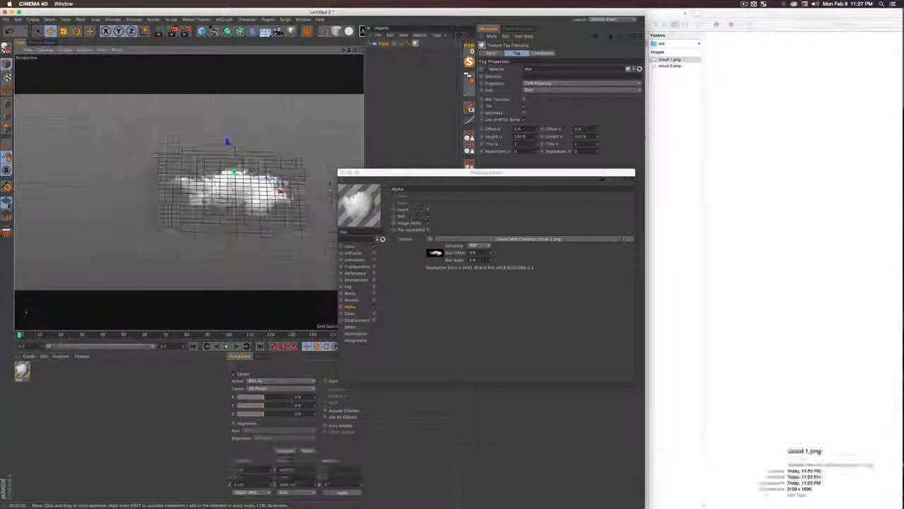
key(3)
mouse_move(306, 189)
mouse_down()
mouse_move(306, 152)
mouse_move(307, 185)
mouse_up()
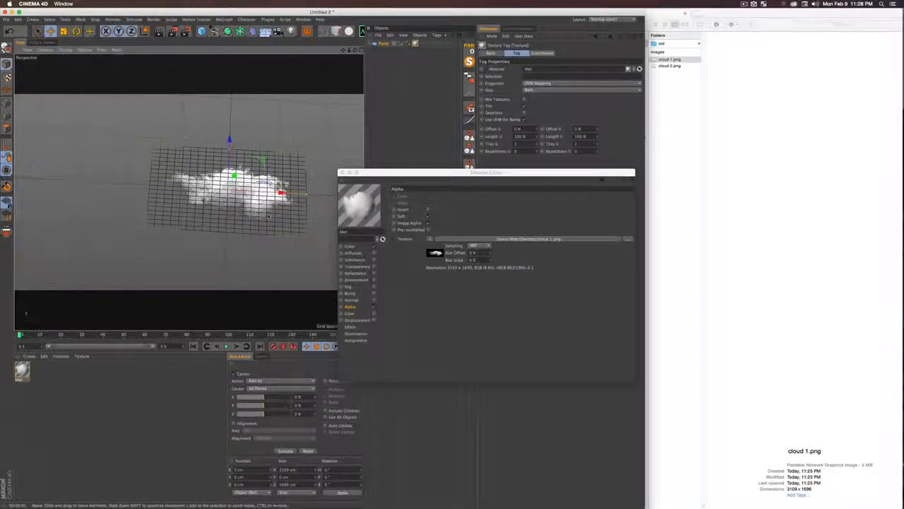
key(3)
drag(269, 215, 268, 188)
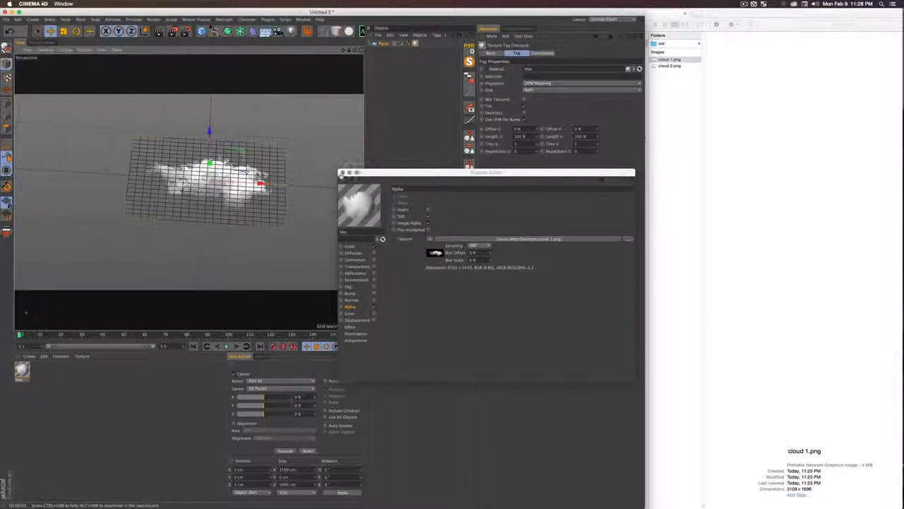
click(342, 172)
- Check the dimensions of cloud 2.png in Finder, and add a second Plane in Cinema 4D sized 3033 cm wide by 1640 cm high
click(670, 65)
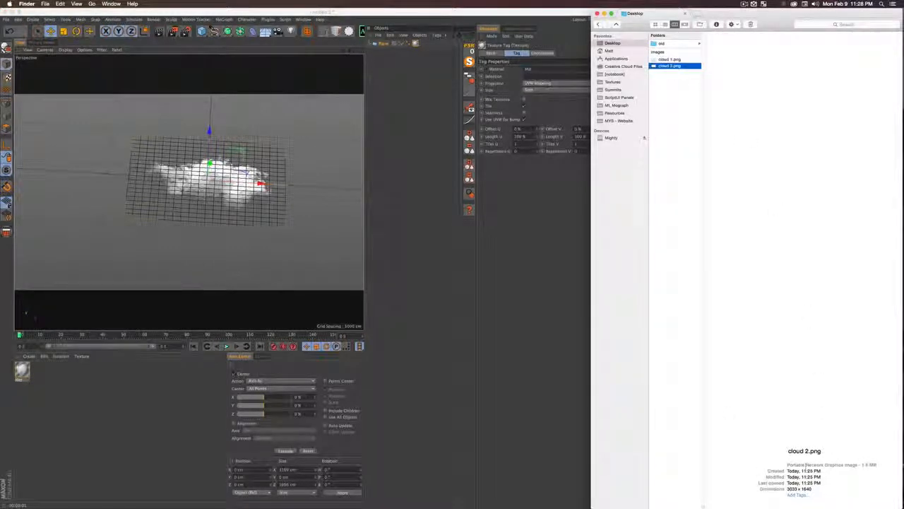
click(416, 185)
click(202, 31)
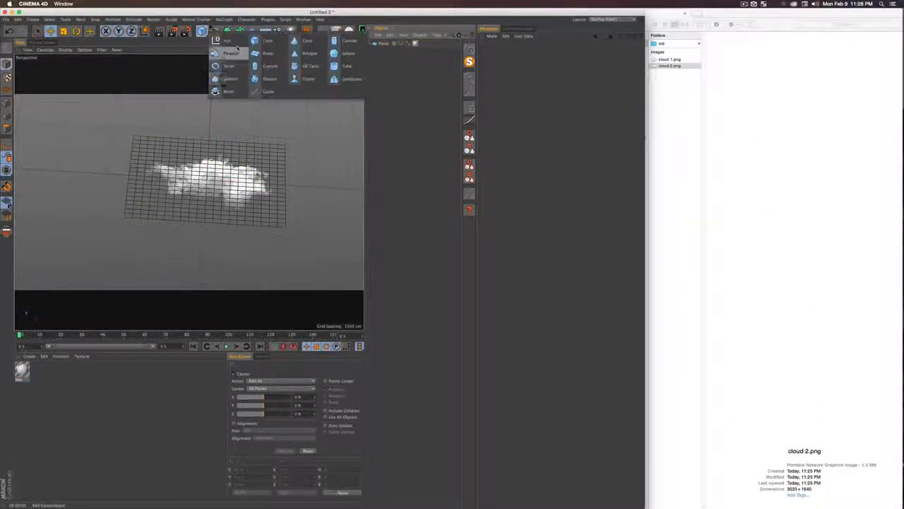
click(263, 53)
double_click(528, 68)
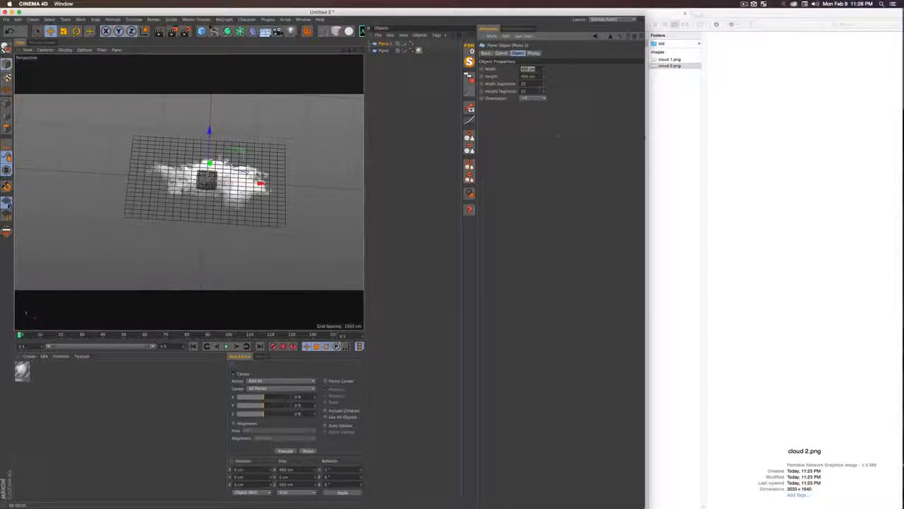
text(103)
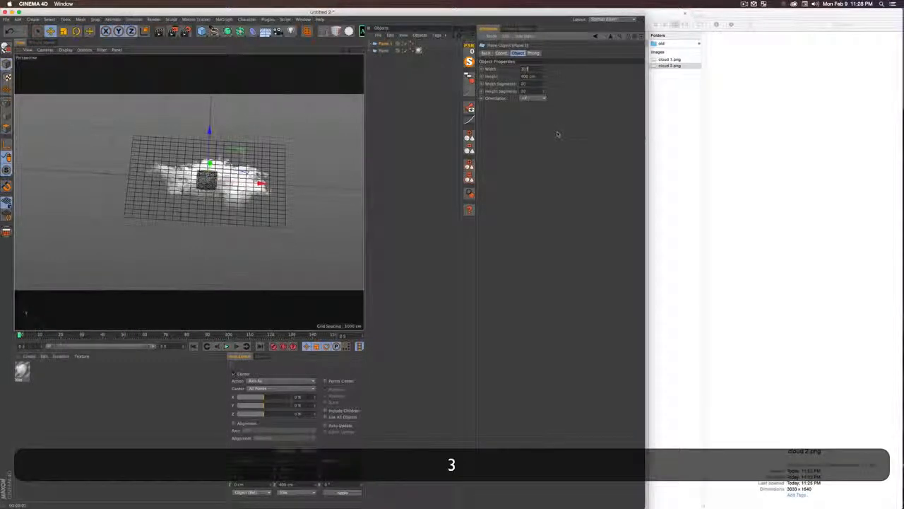
key(Tab)
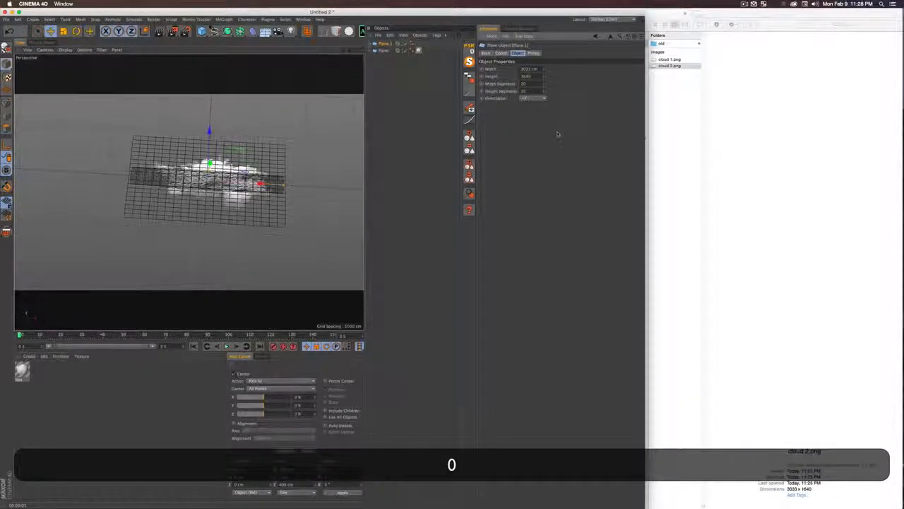
text(1640)
key(Return)
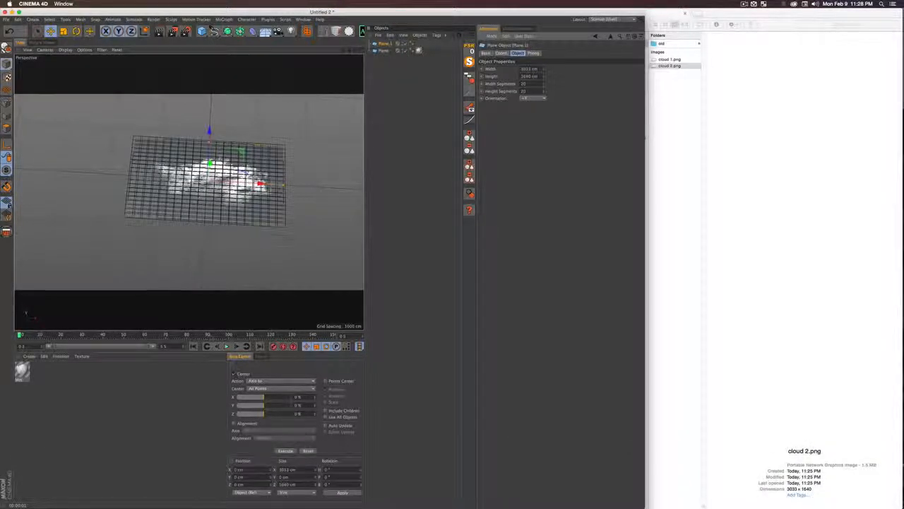
- Create a second material with Reflectance disabled and cloud 2.png as its Color texture, declining the project copy
double_click(127, 361)
double_click(21, 370)
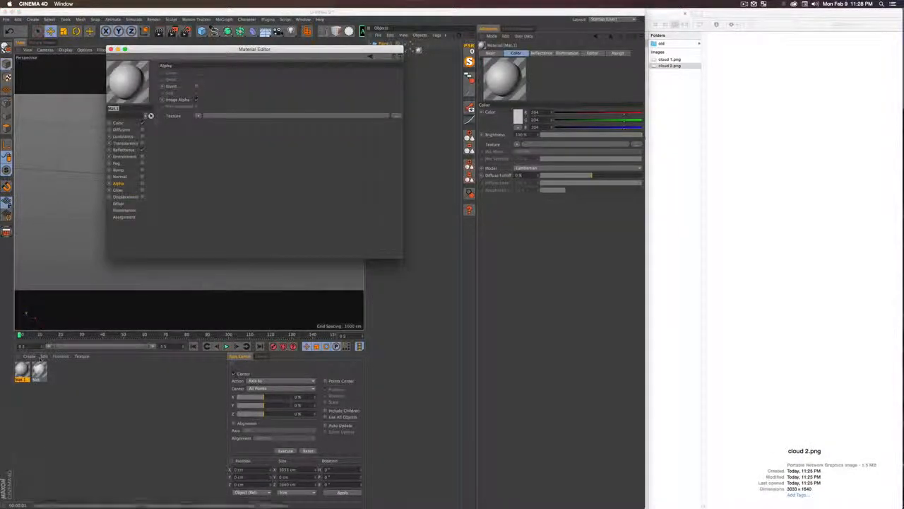
click(142, 150)
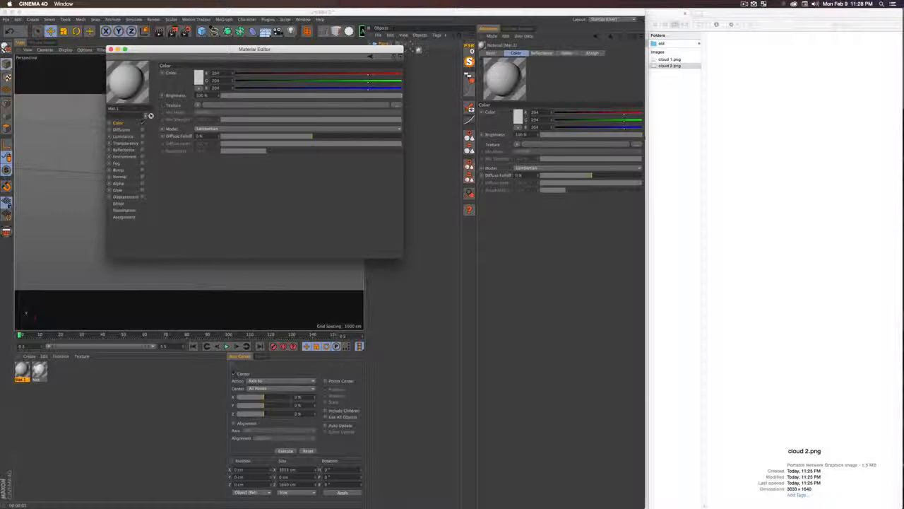
drag(676, 69, 253, 113)
click(470, 164)
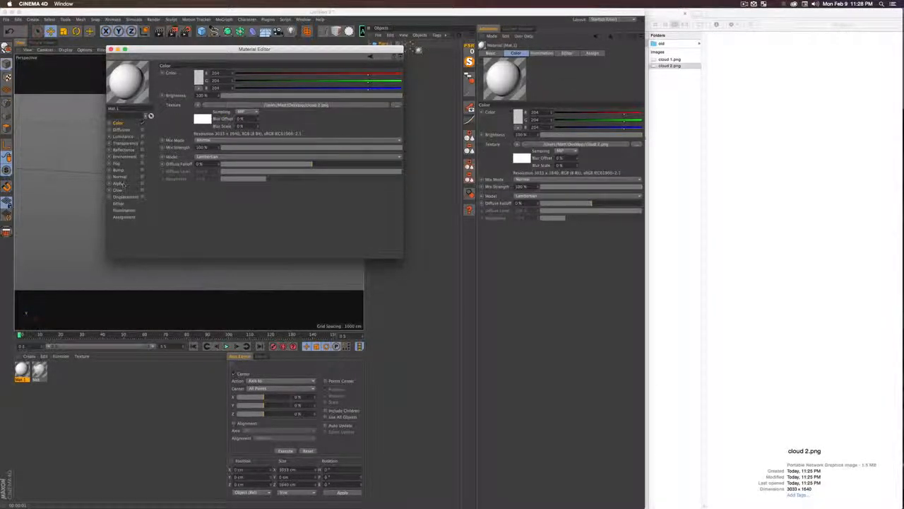
- Enable the second material's Alpha channel with cloud 2.png, without copying the image, and apply the material to the second plane
click(132, 184)
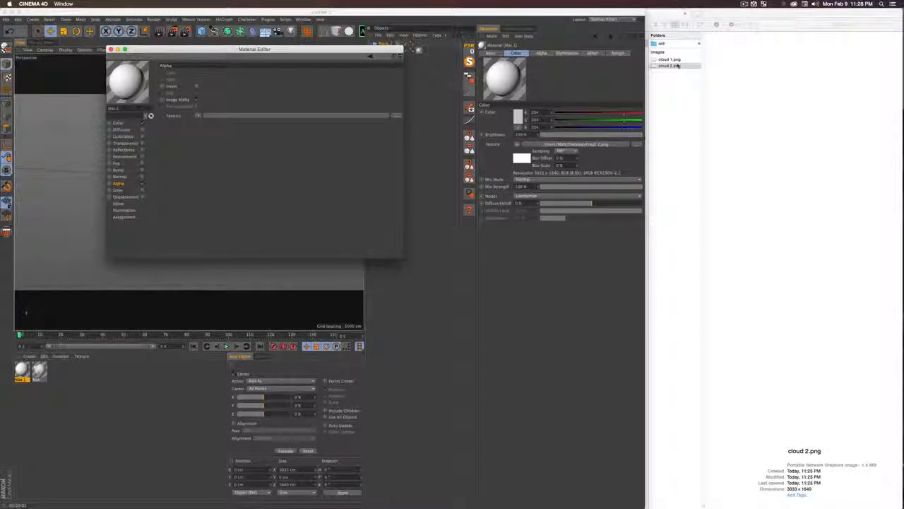
drag(669, 66, 229, 116)
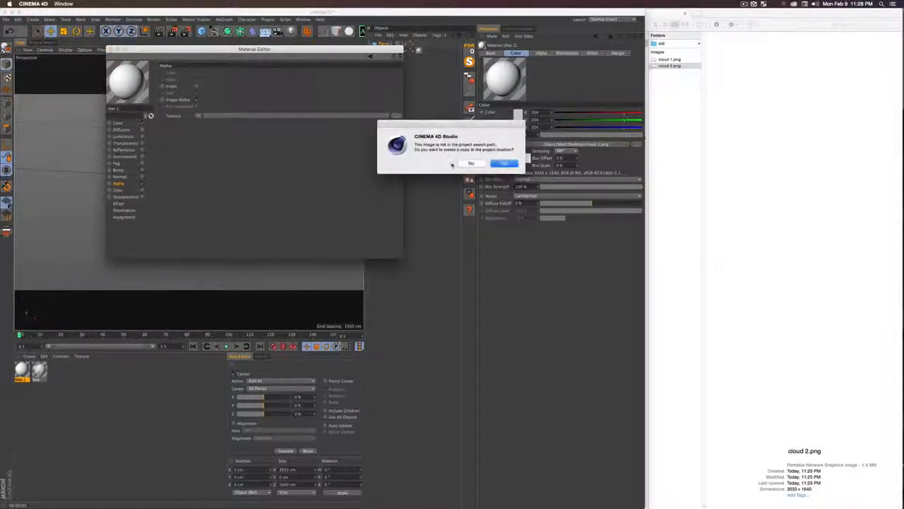
click(469, 164)
click(110, 49)
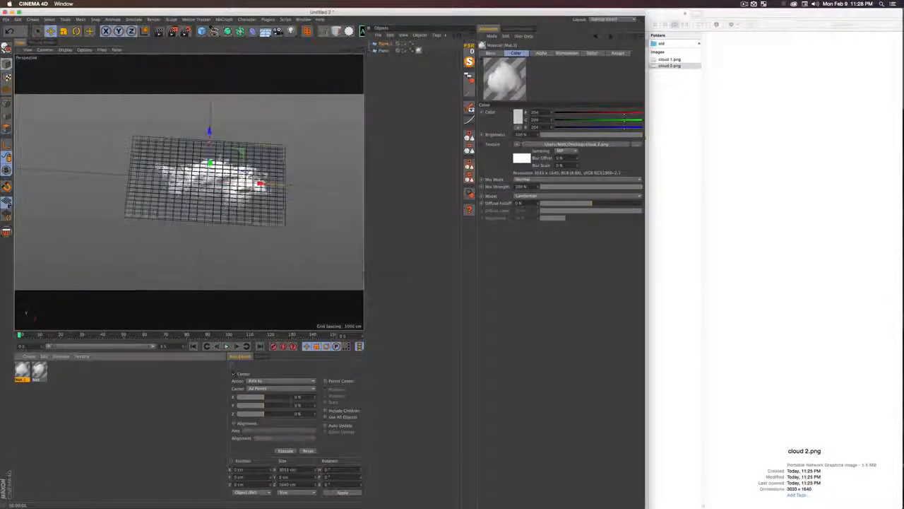
click(391, 50)
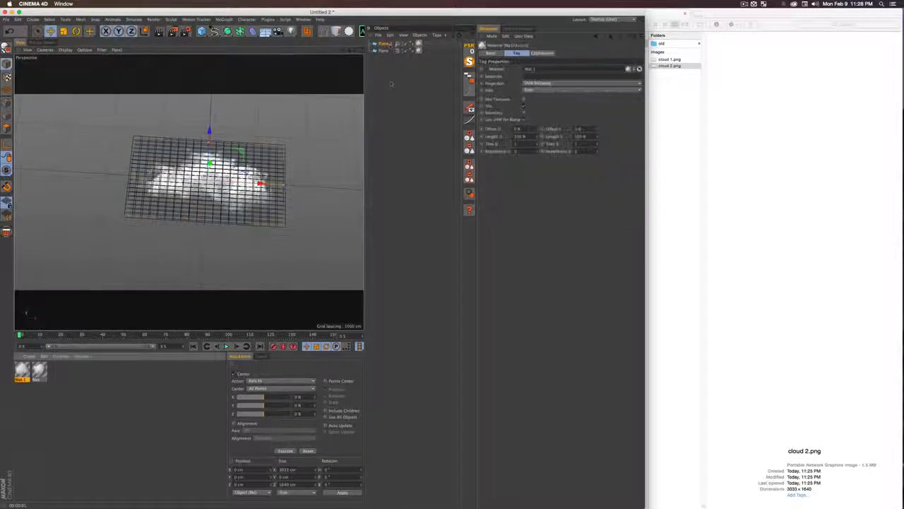
- Rename the first plane, sized to cloud 1.png, as Cloud 1 in the object list
key(Return)
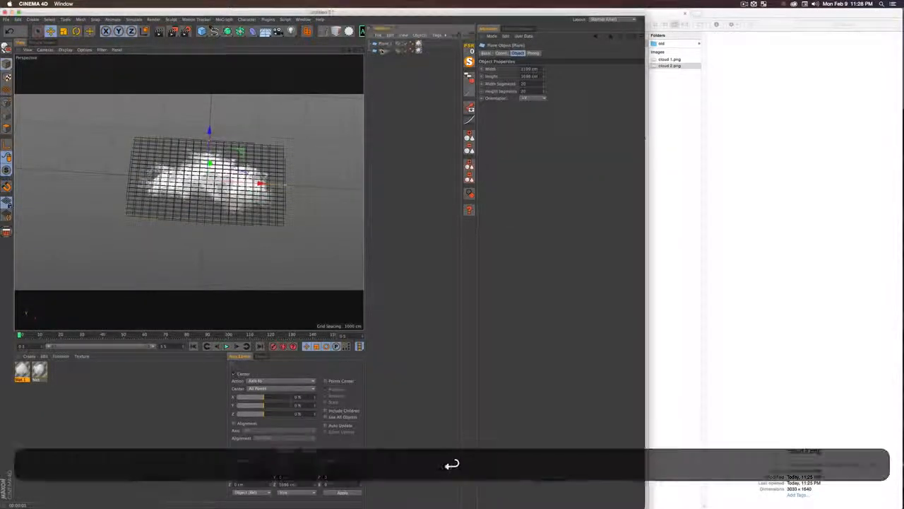
key(shift+c)
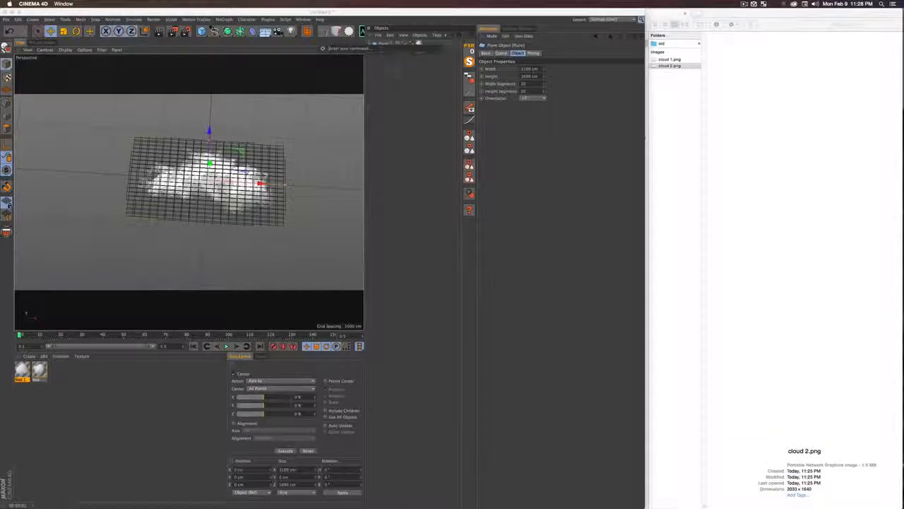
click(381, 63)
click(383, 50)
key(shift)
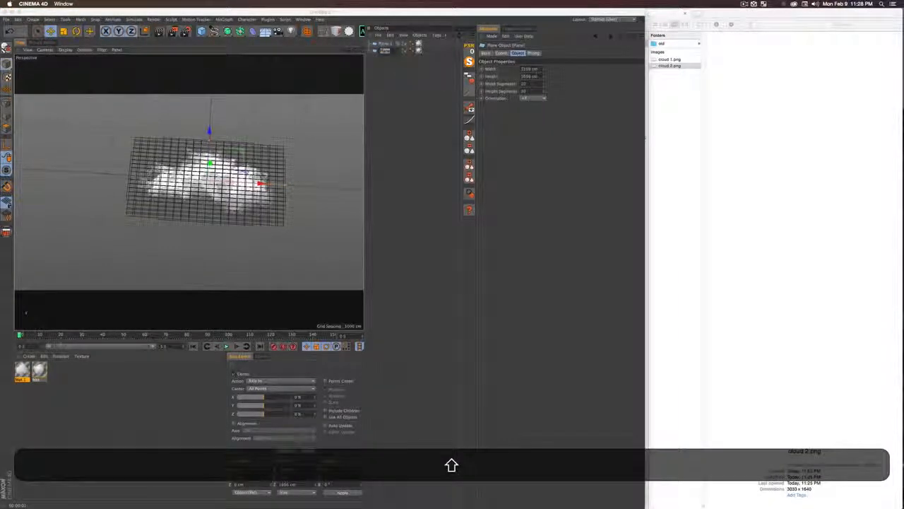
key(Return)
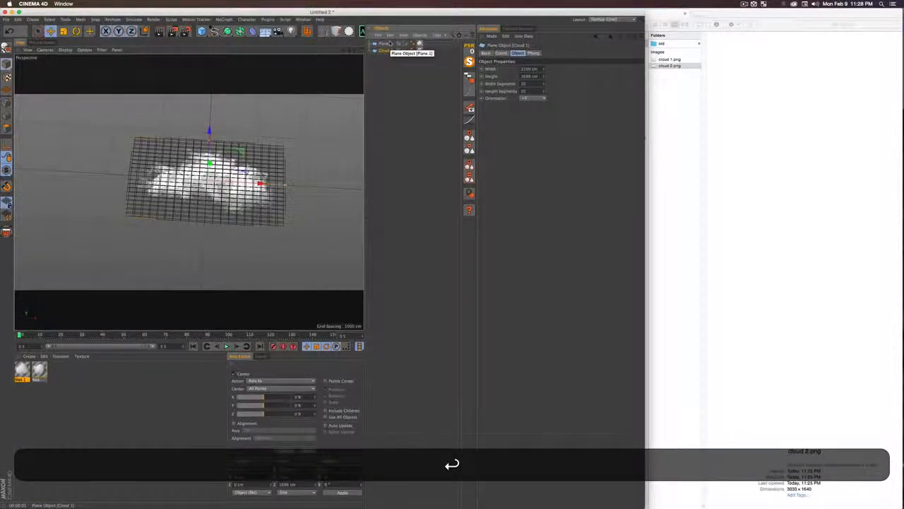
- Order Cloud 1 above the second plane in the object list and rename that second plane Cloud 2
drag(390, 61, 390, 60)
double_click(383, 51)
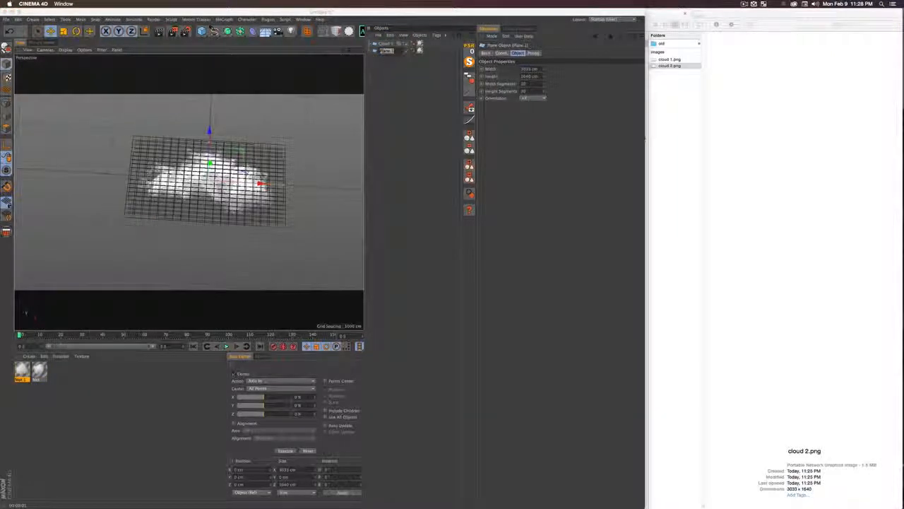
text(Cloud 2)
key(Return)
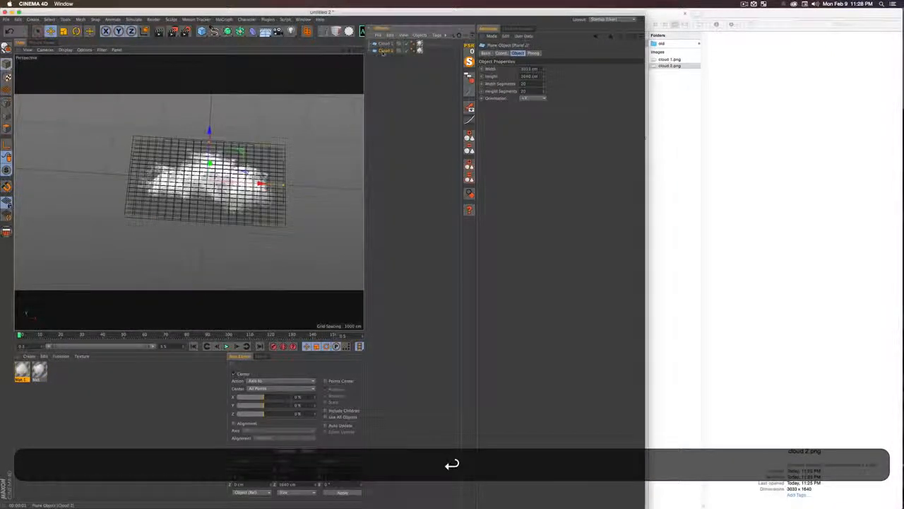
- Enlarge the Cinema 4D window and move the Cloud 2 plane along negative X until it sits beside Cloud 1
double_click(246, 11)
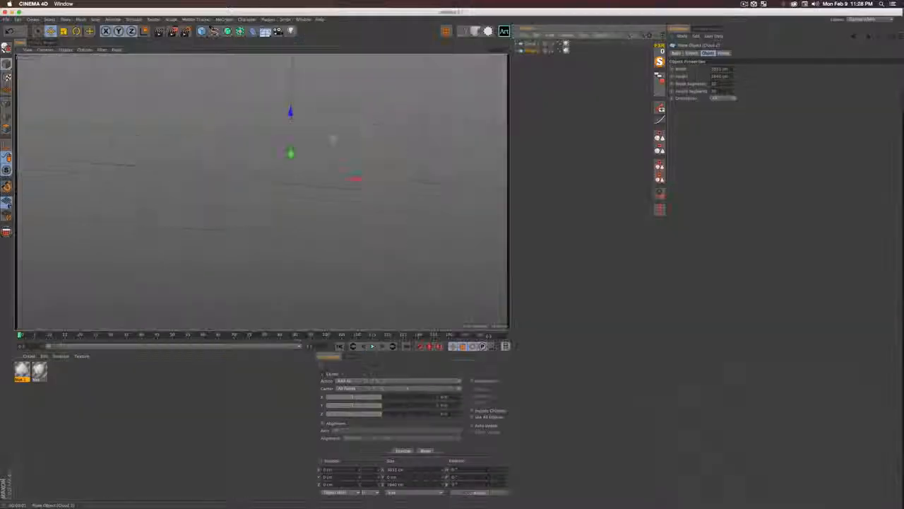
click(297, 92)
key(2)
mouse_move(266, 184)
mouse_down()
mouse_move(297, 182)
mouse_move(272, 183)
mouse_up()
key(3)
click(297, 181)
key(e)
drag(359, 178, 222, 173)
- Render previews of the two side-by-side cloud planes and examine how they look from several camera angles
key(super+r)
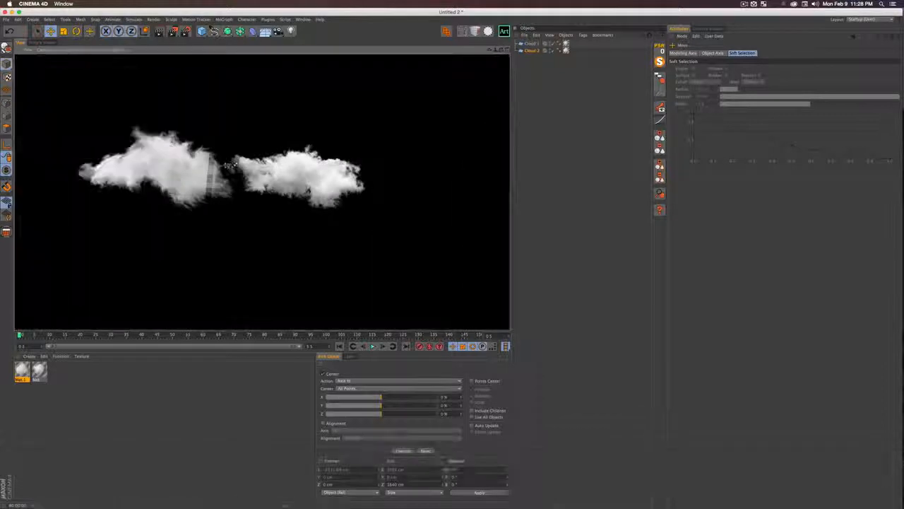
click(345, 214)
key(c)
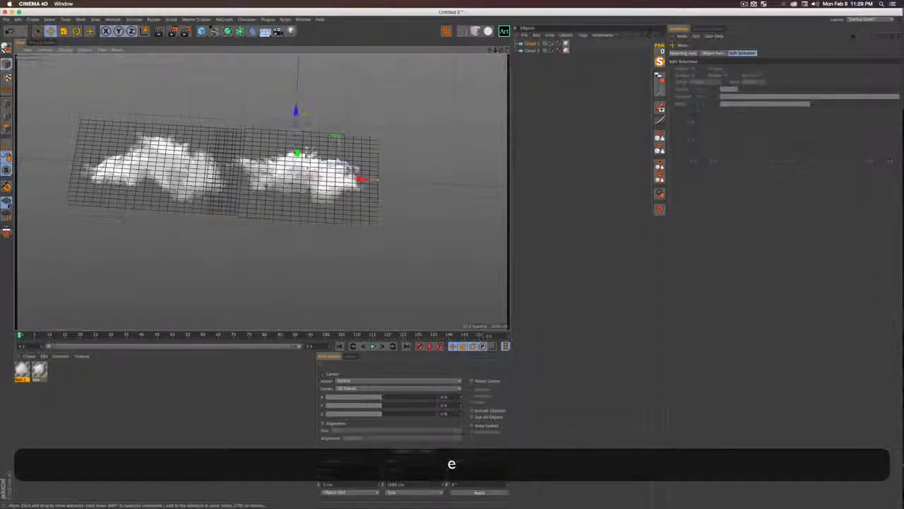
key(3)
drag(308, 157, 303, 195)
key(super+r)
key(1)
key(2)
key(3)
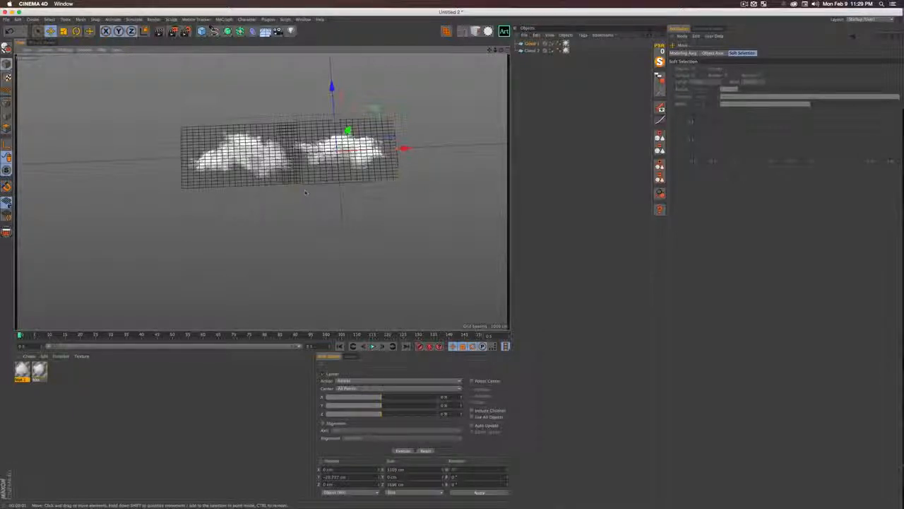
key(2)
mouse_move(305, 192)
mouse_down()
mouse_move(294, 181)
mouse_move(262, 192)
mouse_move(293, 201)
mouse_up()
key(3)
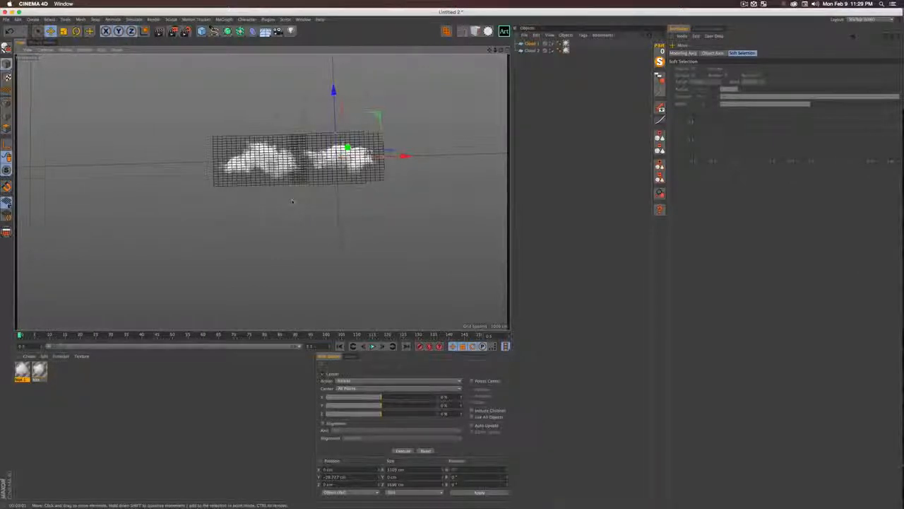
key(2)
mouse_move(309, 157)
mouse_down()
mouse_move(367, 157)
mouse_move(307, 174)
mouse_move(302, 150)
mouse_up()
key(3)
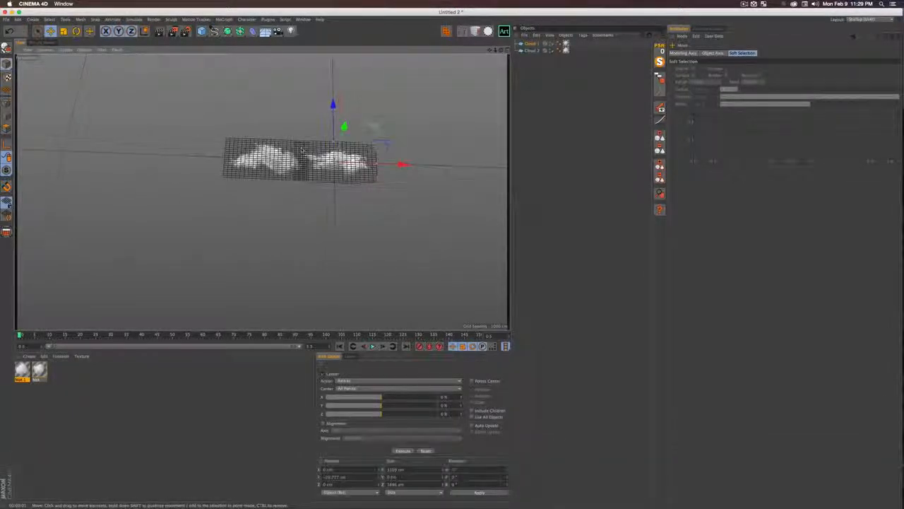
- Move the Cloud 1 plane along its Y axis to about 1282 cm
click(516, 117)
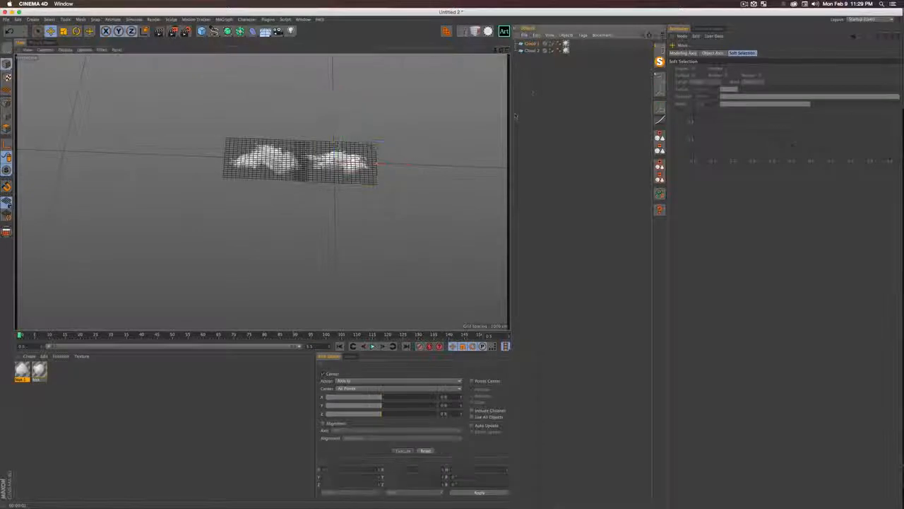
key(2)
mouse_move(314, 161)
mouse_down()
mouse_move(342, 159)
mouse_move(315, 160)
mouse_up()
click(329, 158)
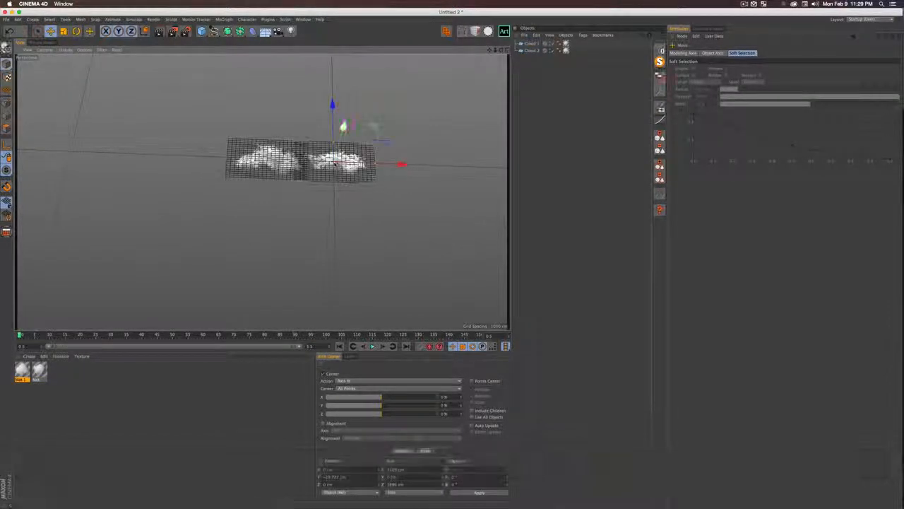
key(e)
drag(344, 125, 349, 107)
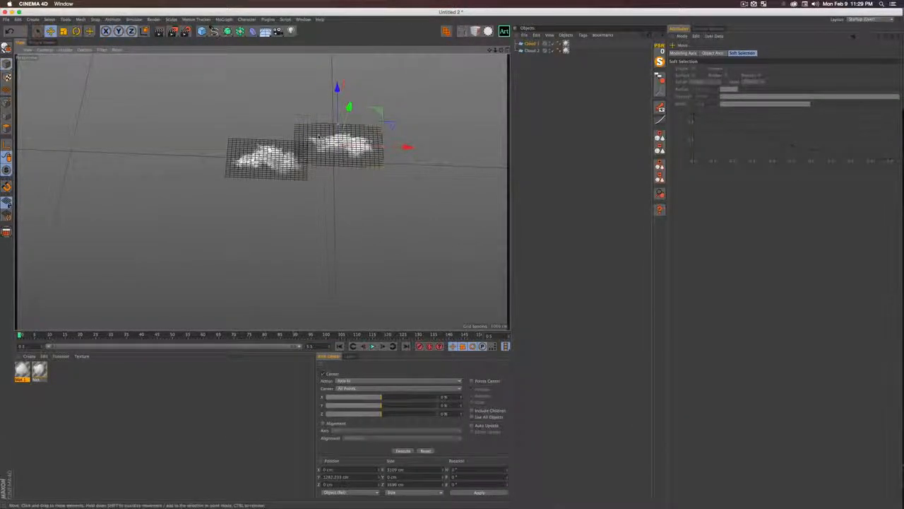
- Add a Look at Camera tag to Cloud 1 and orbit the view to test its orientation
click(533, 43)
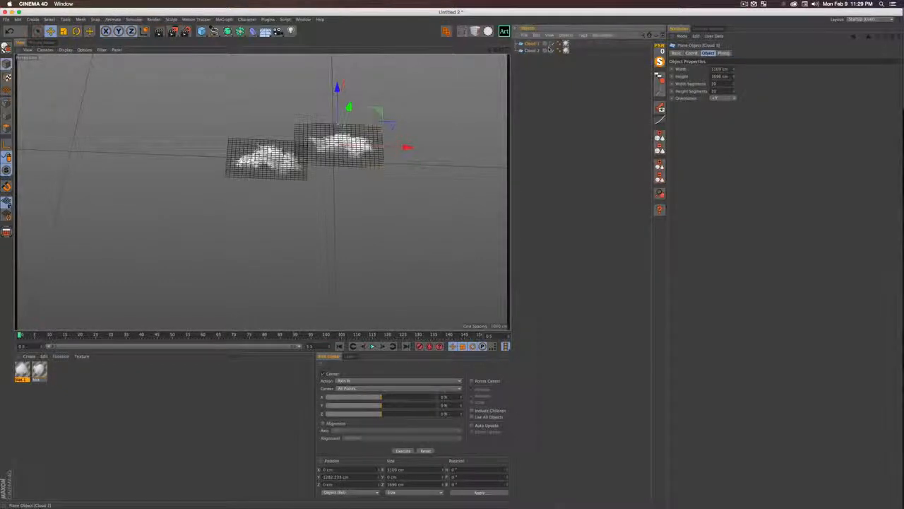
right_click(534, 44)
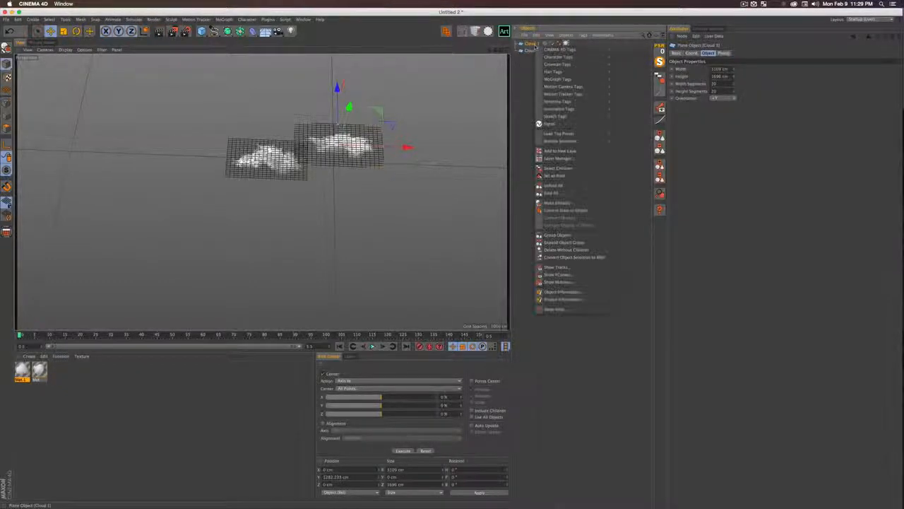
mouse_move(565, 49)
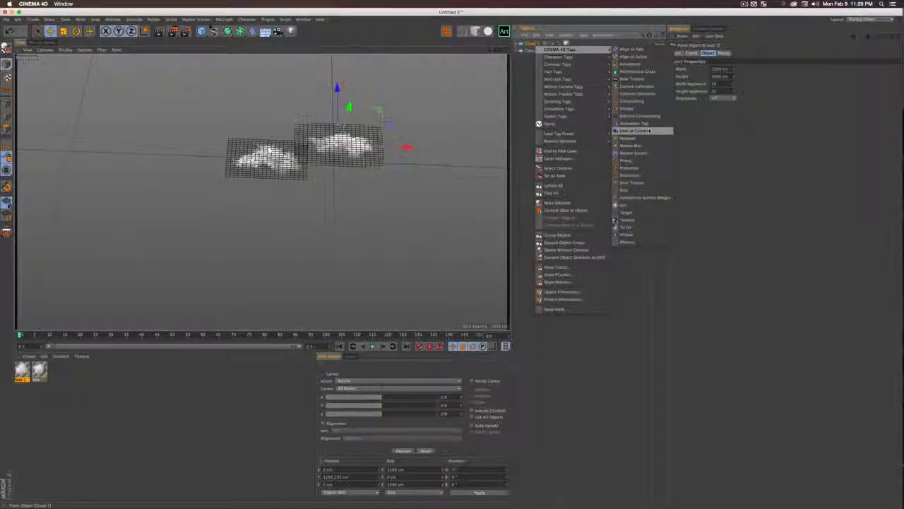
click(634, 131)
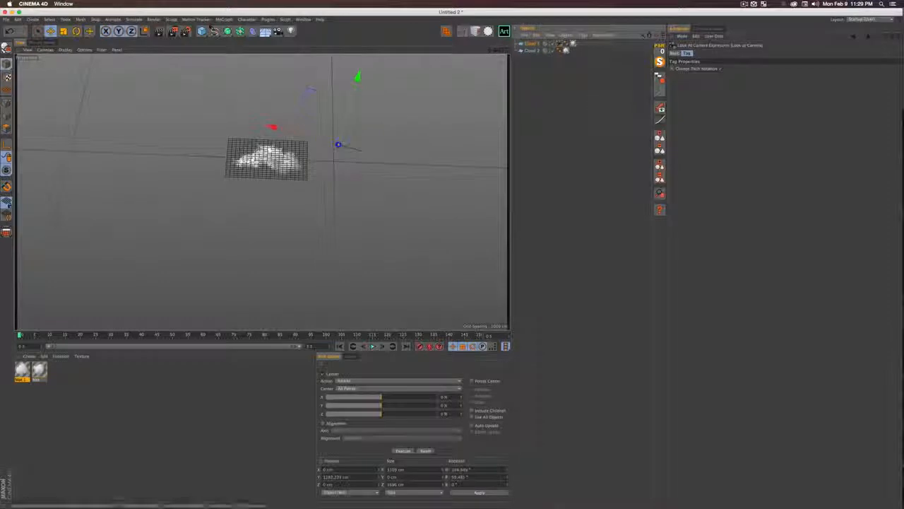
key(3)
drag(262, 191, 337, 141)
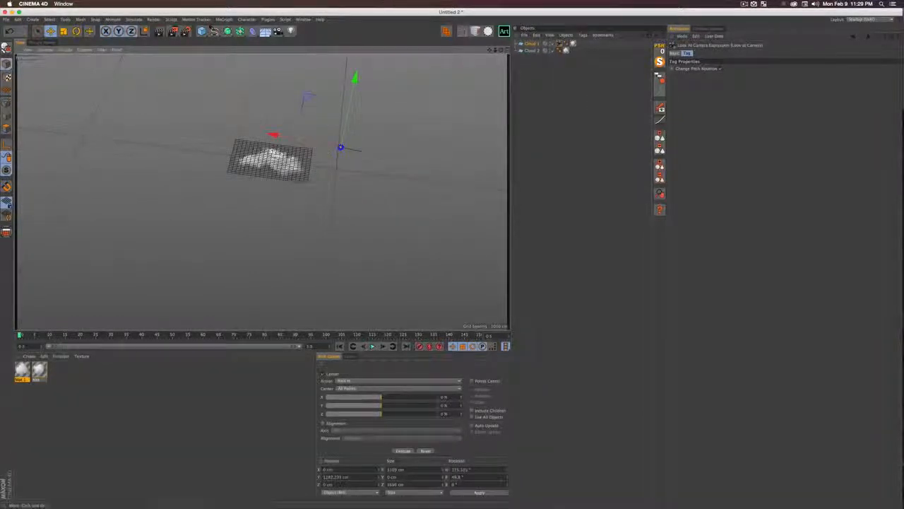
- Make Cloud 1 editable and, with axis modification enabled, rotate its axis so the plane faces the camera
click(531, 50)
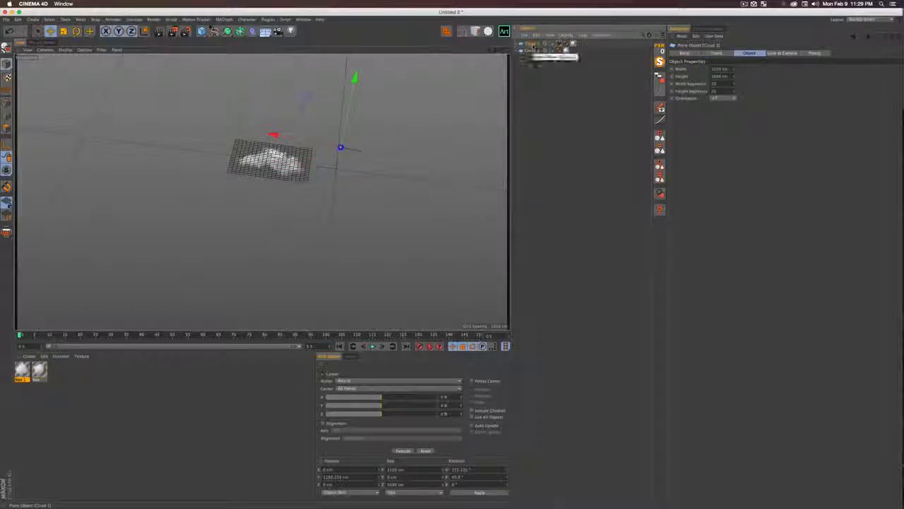
key(c)
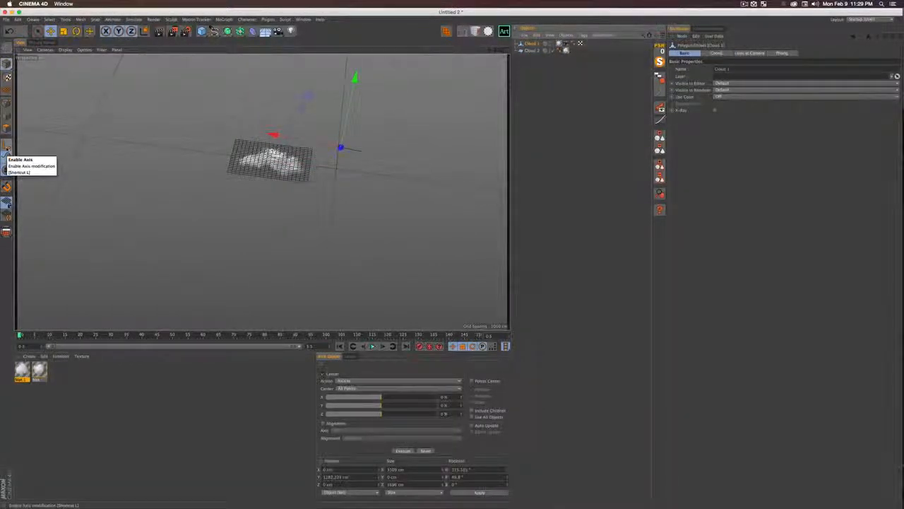
click(6, 146)
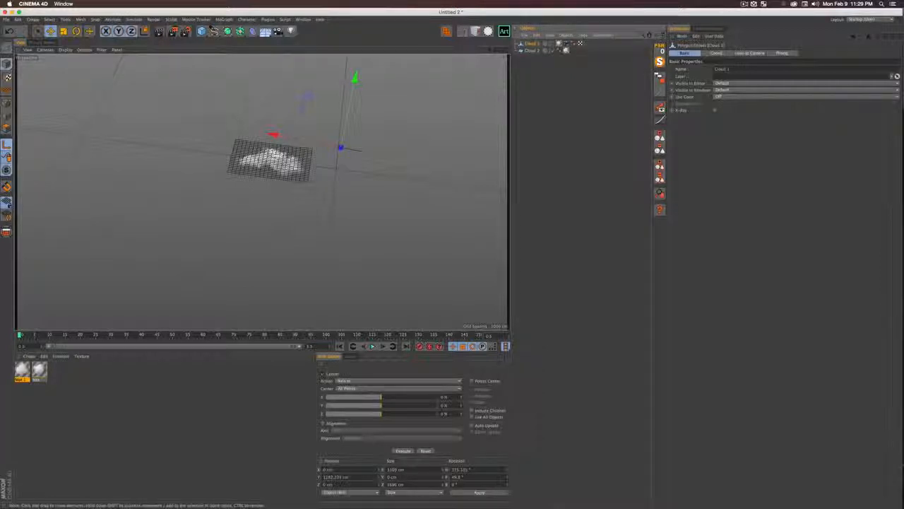
key(r)
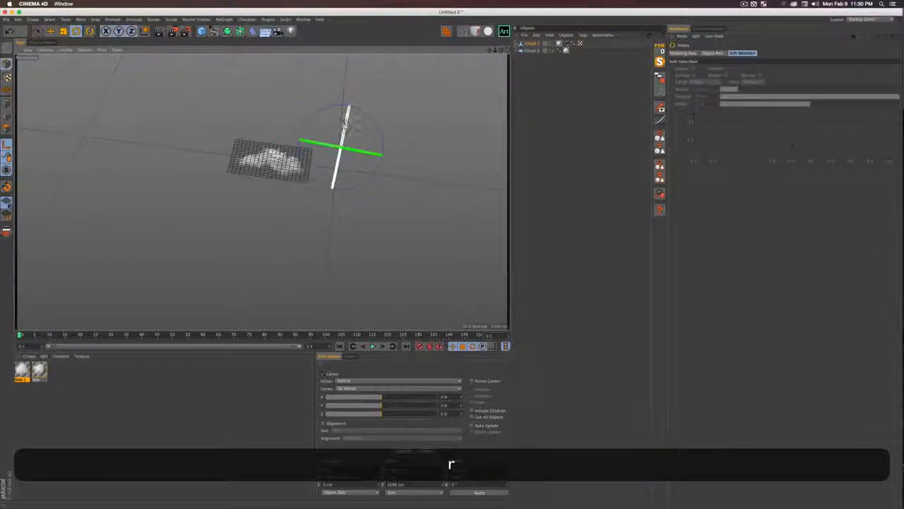
drag(345, 118, 330, 185)
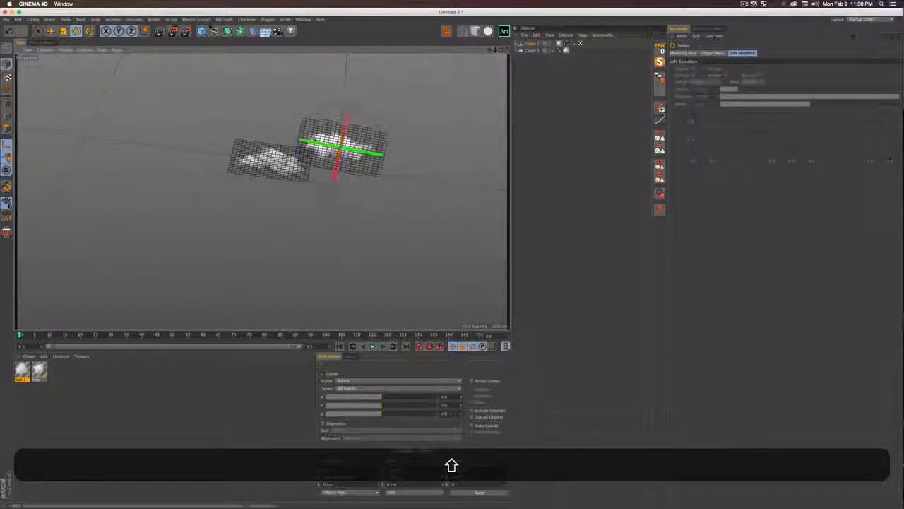
click(6, 145)
- Orbit, pan and zoom around the scene with preview renders to check that Cloud 1 keeps facing the camera
key(3)
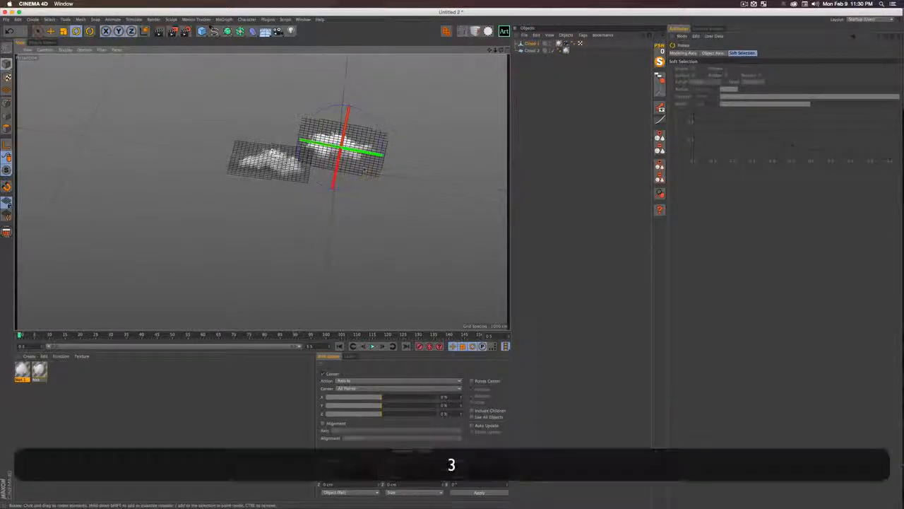
drag(275, 116, 260, 192)
key(2)
key(1)
key(super+r)
key(super+r)
key(2)
key(3)
key(super+r)
key(3)
key(super+r)
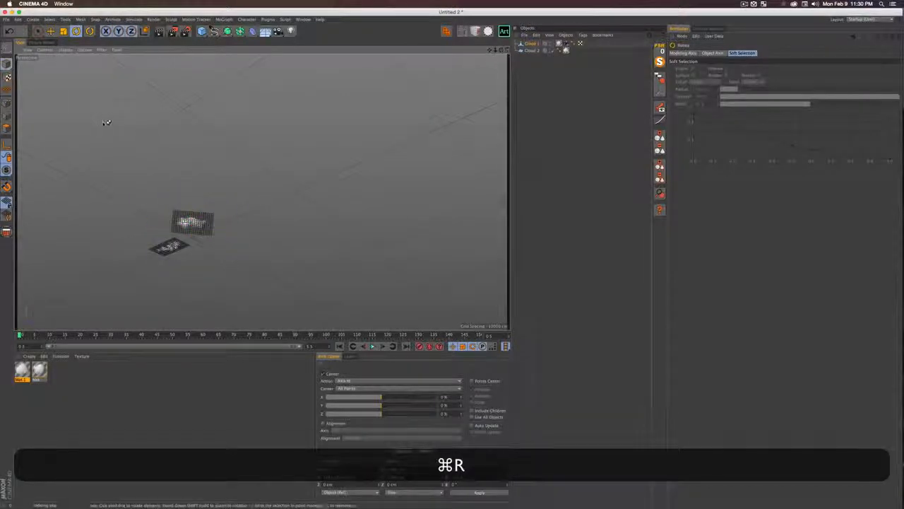
key(2)
drag(170, 228, 193, 190)
key(3)
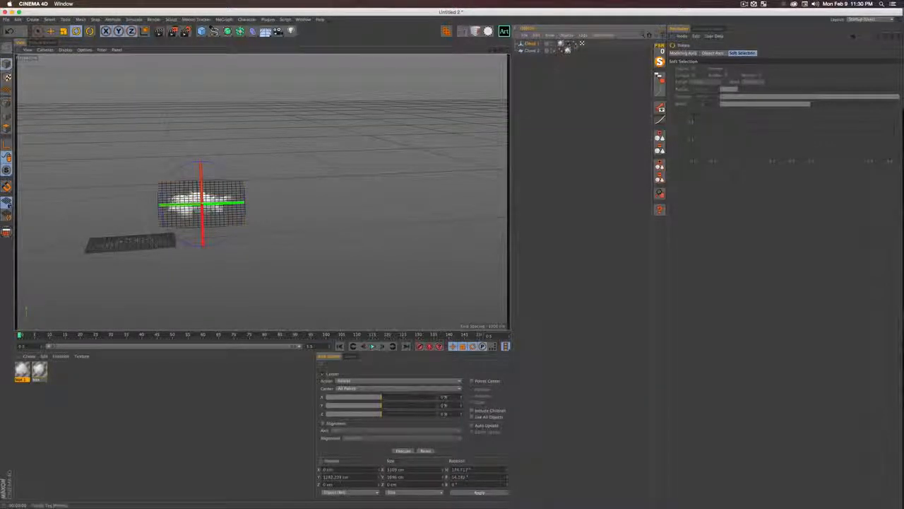
- Delete the Look at Camera tag from Cloud 1 and reset the plane's position, scale and rotation
click(567, 43)
key(Delete)
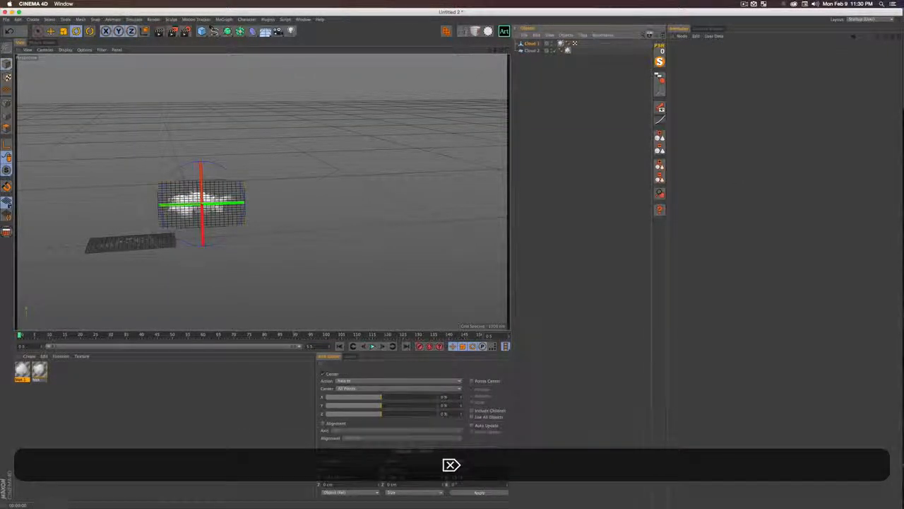
click(659, 49)
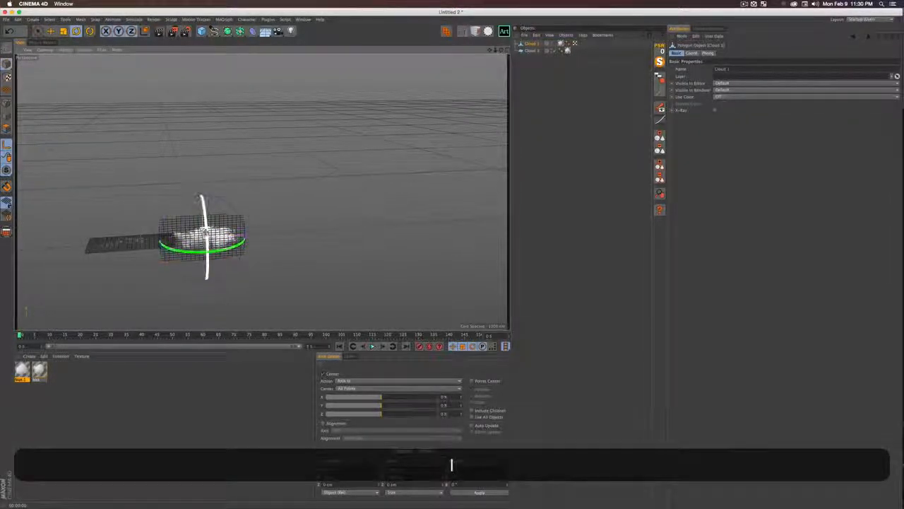
- Rotate Cloud 1's axis back to its original orientation in axis mode, and reset its PSR so the plane lies flat
shift+drag(206, 232, 190, 191)
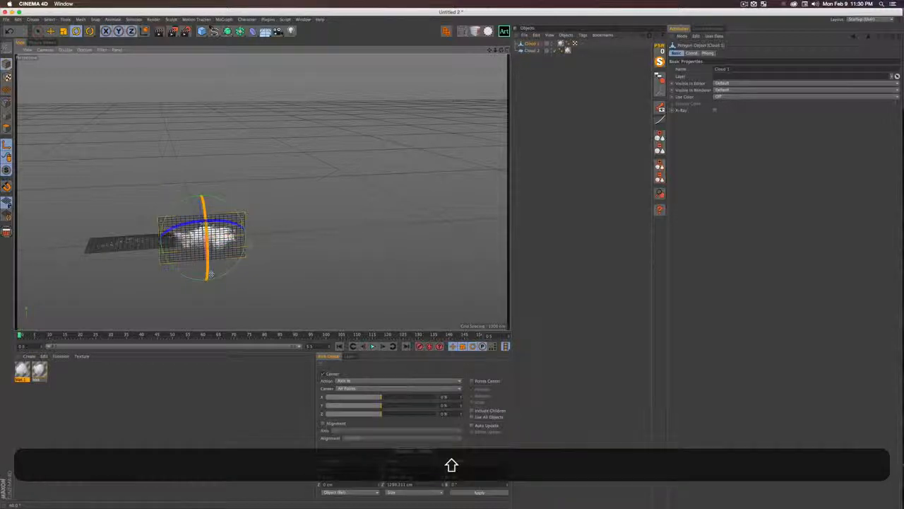
shift+drag(210, 306, 213, 311)
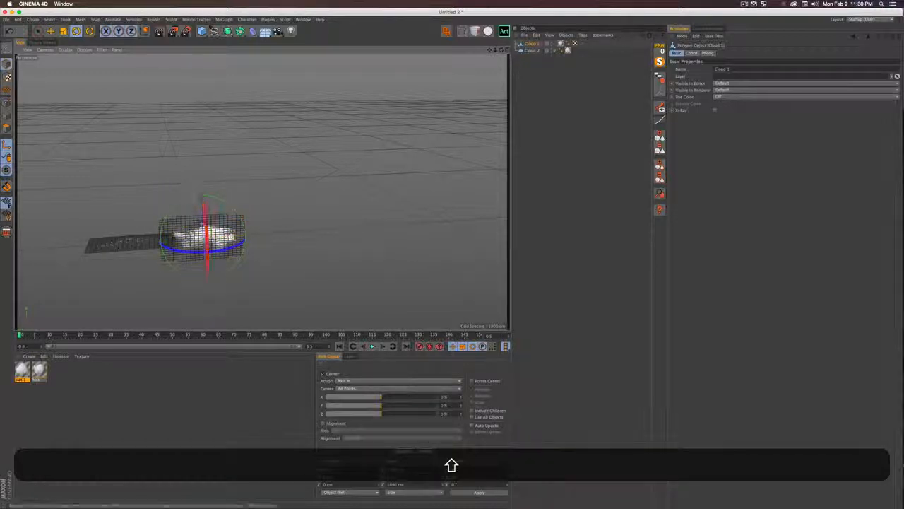
key(l)
click(663, 47)
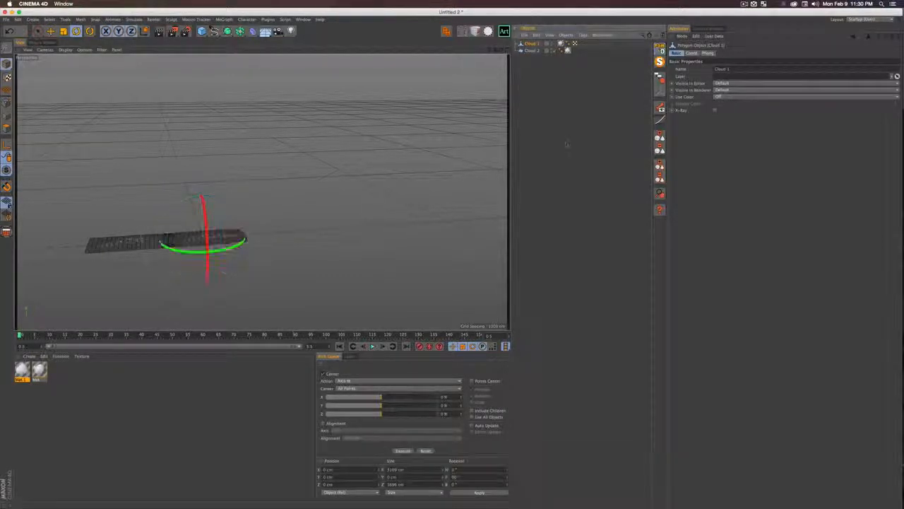
- Deselect everything and render a preview of both flat cloud planes, viewing them from above and closer up
click(567, 143)
key(3)
drag(170, 239, 156, 292)
key(super+r)
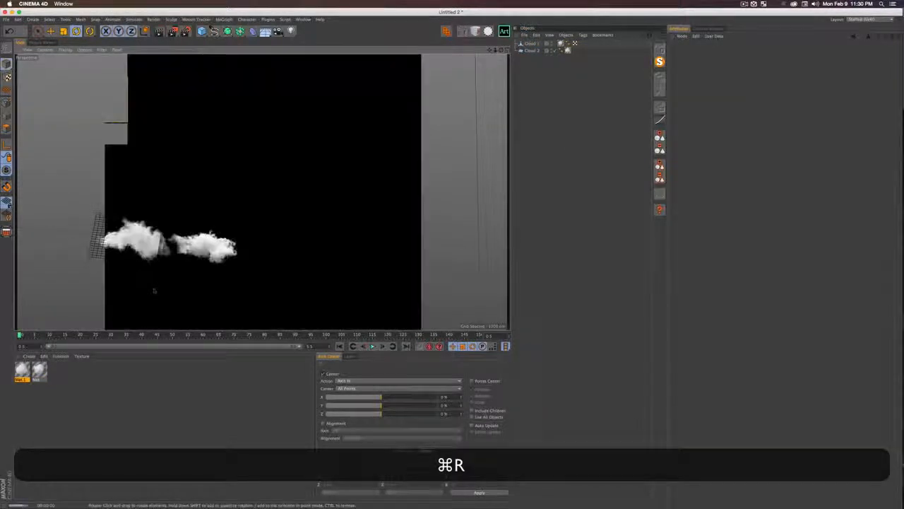
key(1)
drag(161, 252, 300, 225)
key(2)
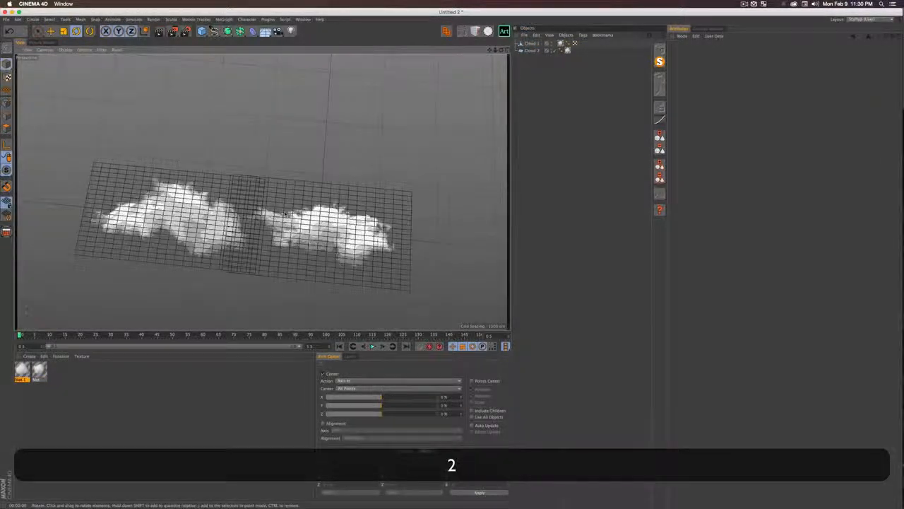
- Preview render the two flat clouds, and slide the Cloud 1 plane along X until it overlaps Cloud 2
key(3)
drag(216, 237, 229, 197)
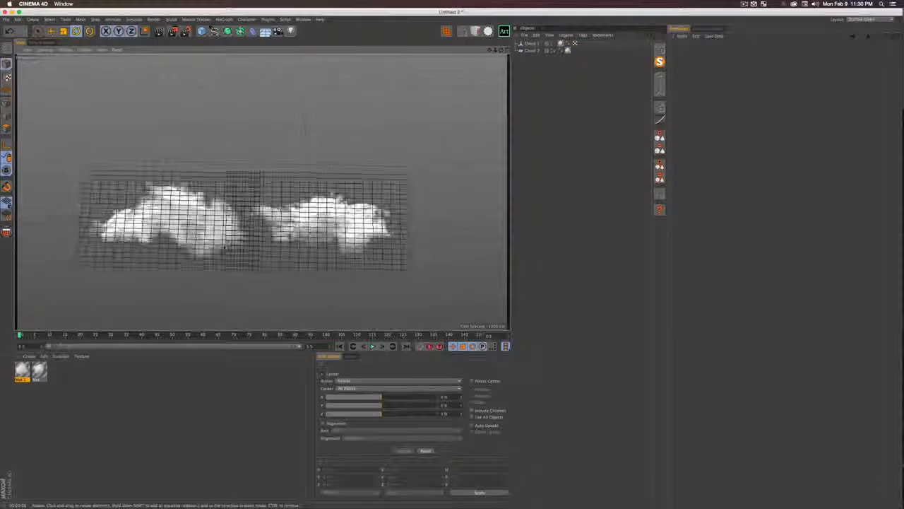
key(super+r)
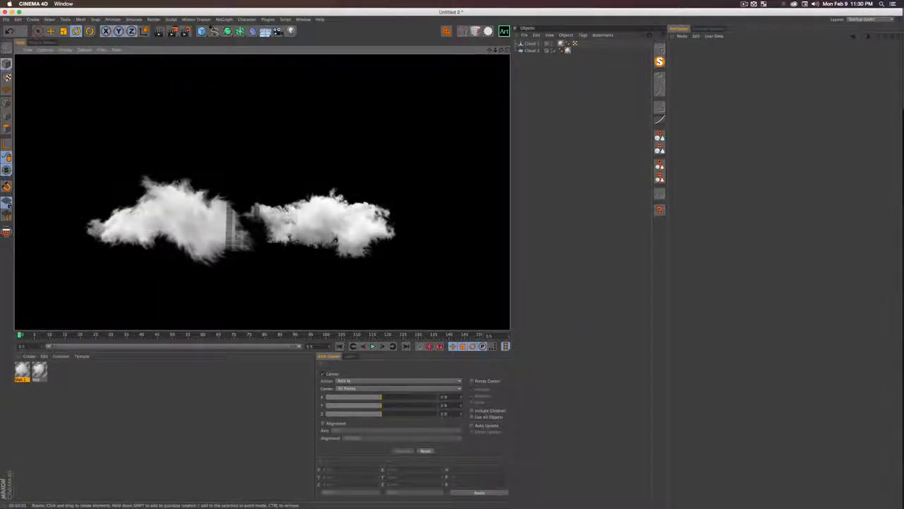
click(318, 225)
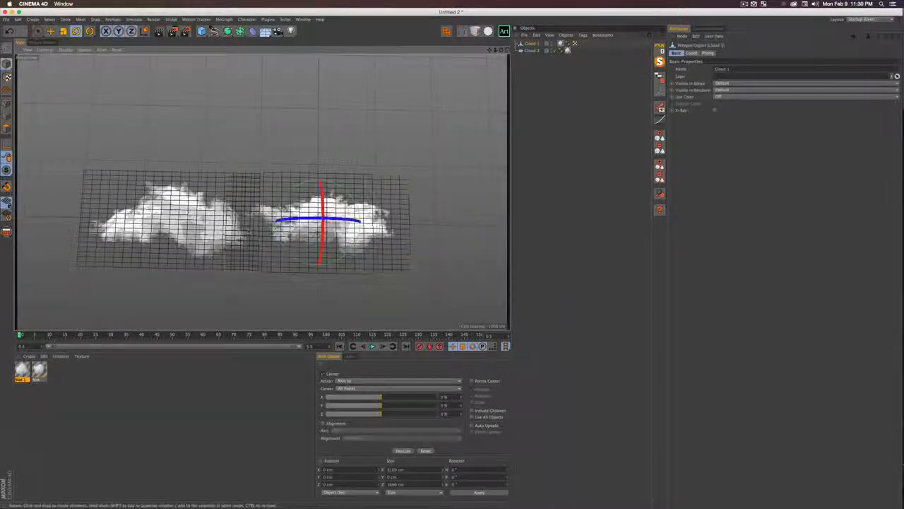
key(1)
drag(318, 225, 387, 192)
key(2)
key(e)
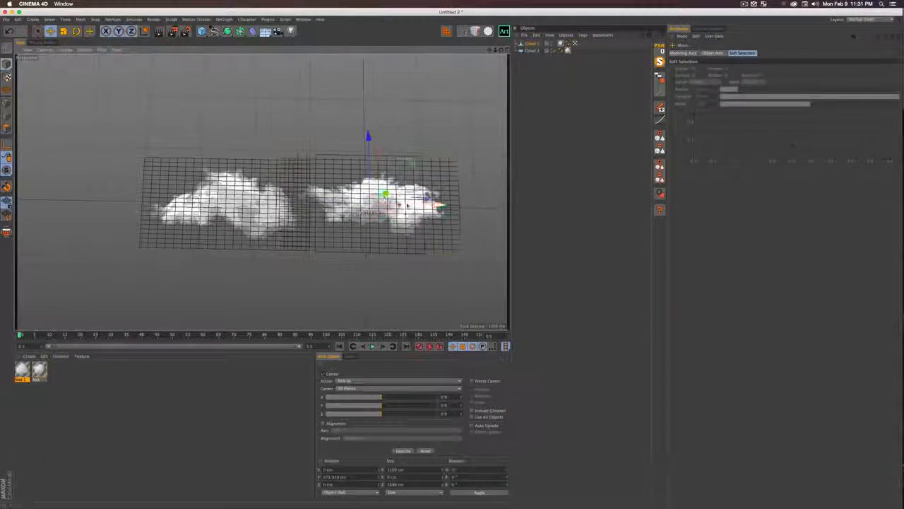
drag(437, 206, 351, 203)
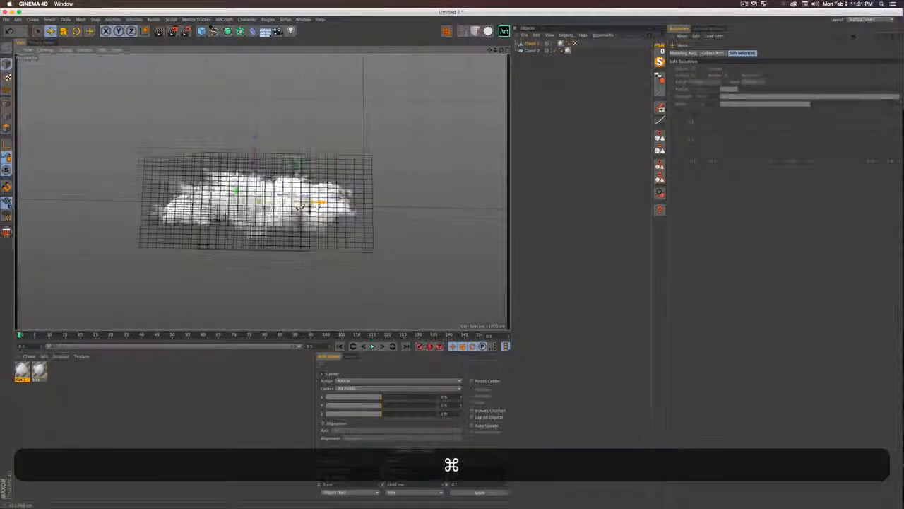
- Duplicate the Cloud 1 plane along Z so the copy sits above the overlapping clouds, and preview render the cluster
super+drag(193, 134, 194, 60)
key(3)
drag(191, 106, 192, 121)
key(3)
drag(236, 151, 231, 207)
key(super+r)
key(2)
key(3)
key(2)
key(super+r)
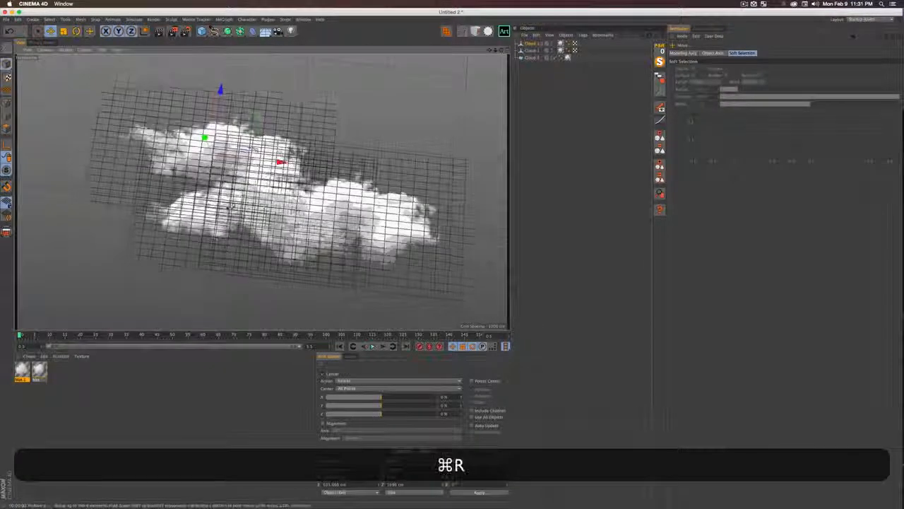
- Duplicate the Cloud 2 plane along Z and rotate the copy 180°
click(230, 207)
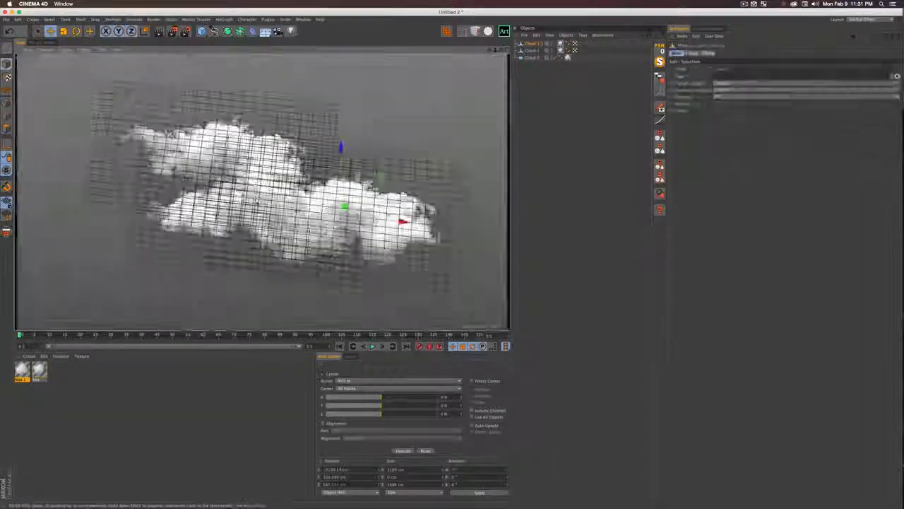
click(222, 232)
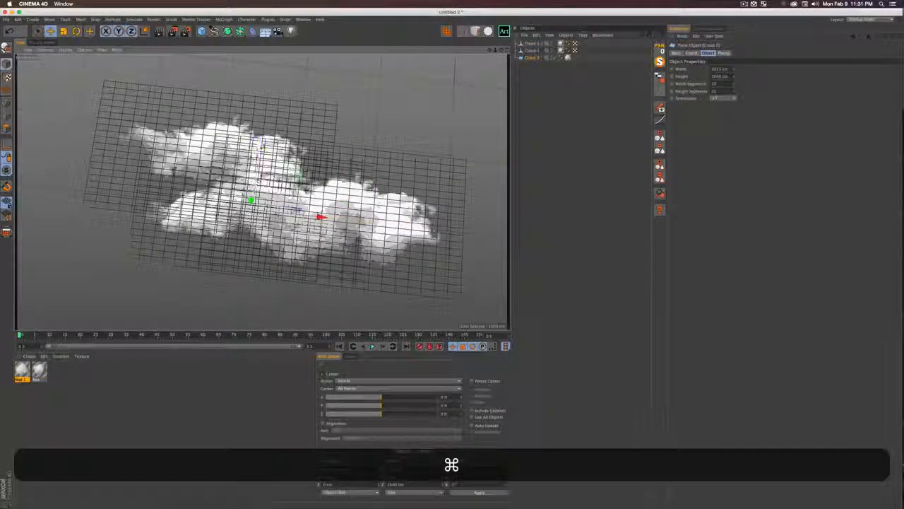
super+drag(262, 145, 263, 101)
key(r)
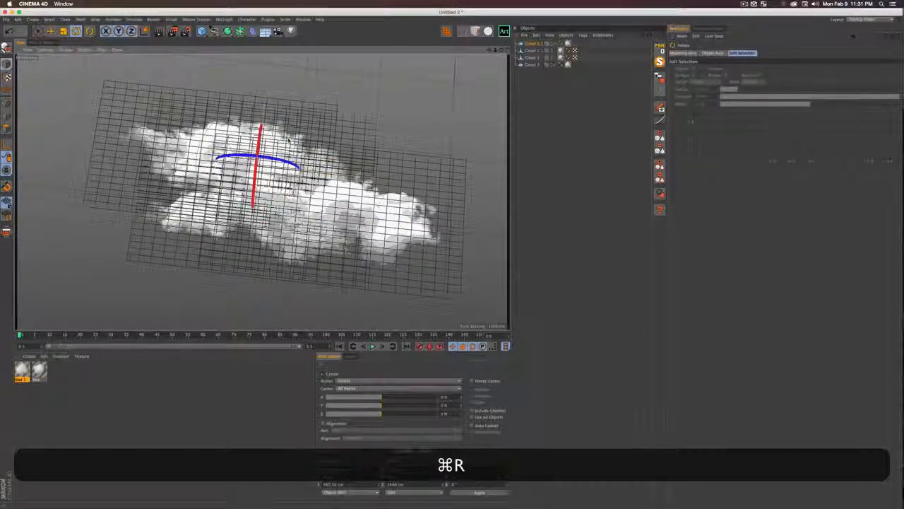
shift+drag(288, 139, 227, 200)
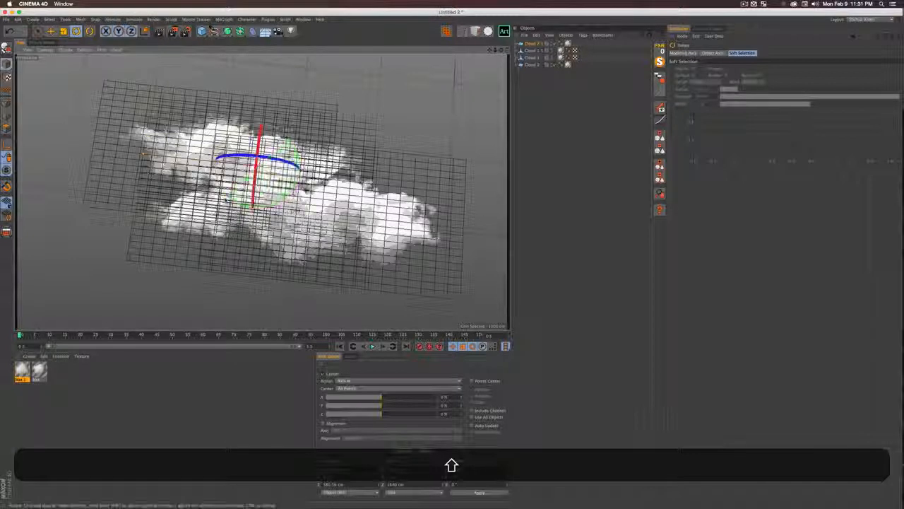
- Scale the Cloud 2 copy to about half size, move it along X between the other clouds, and preview render
key(t)
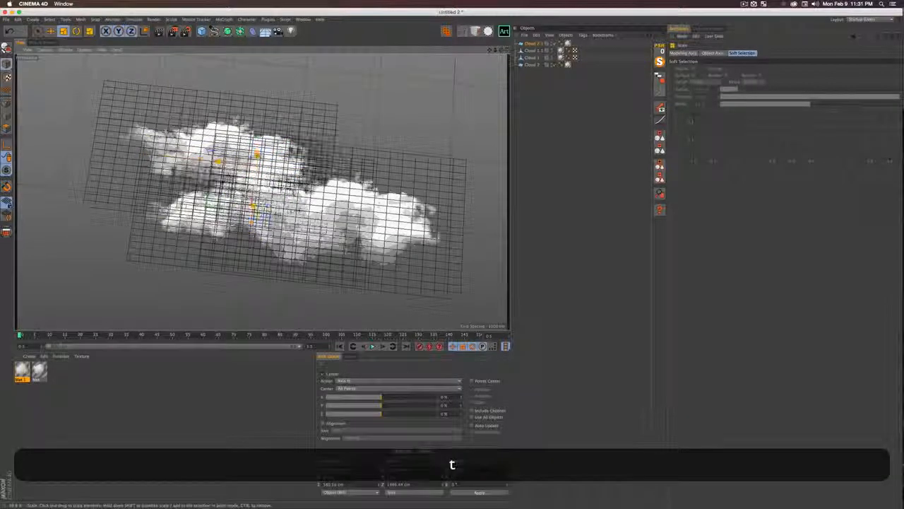
drag(209, 204, 296, 185)
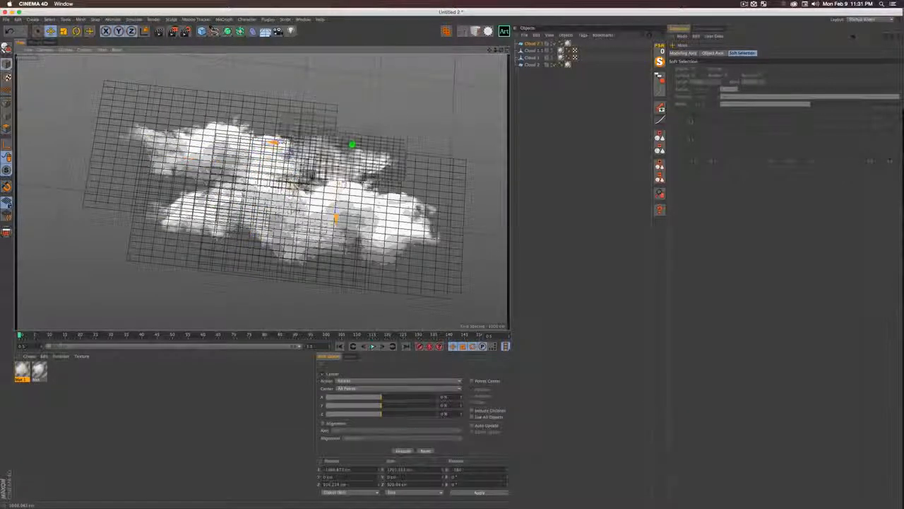
key(super+r)
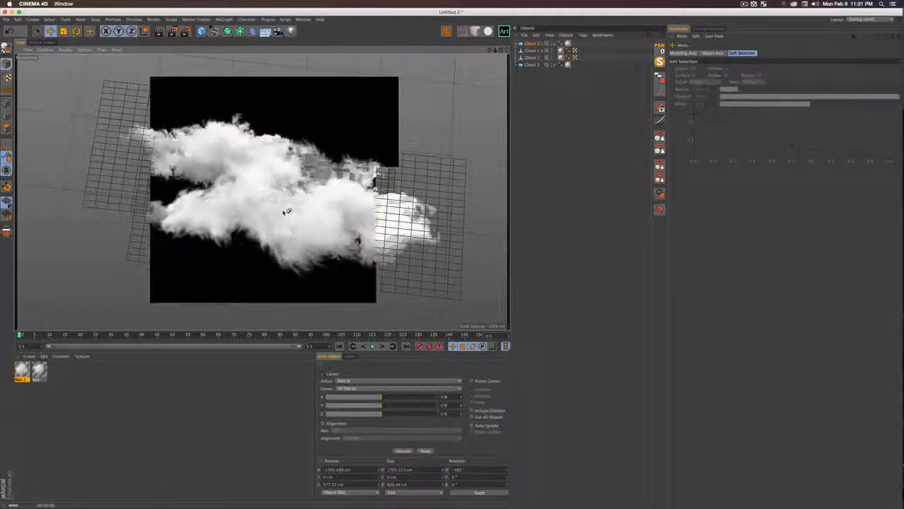
- Lower the small Cloud 2 copy slightly along Y from a side view, and preview render the cluster from above
key(3)
drag(256, 184, 257, 134)
key(e)
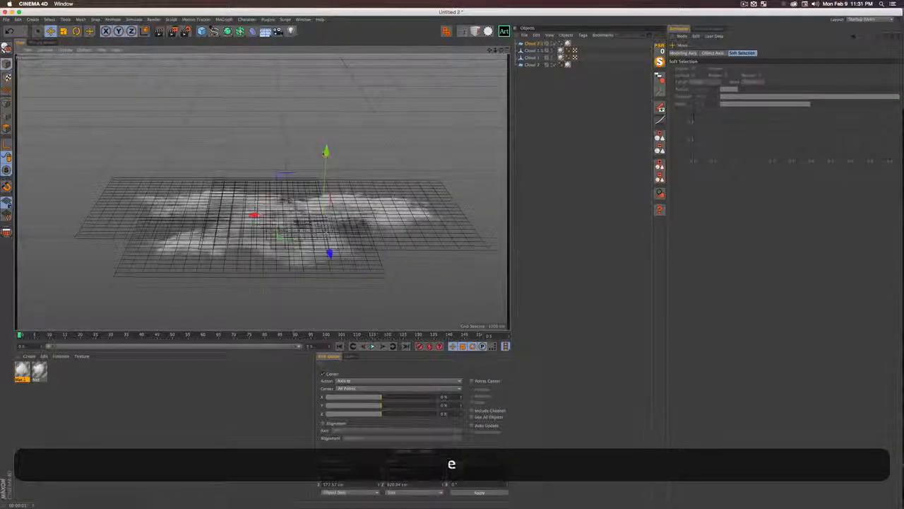
key(3)
drag(303, 171, 330, 181)
key(super+r)
key(1)
key(2)
drag(330, 181, 321, 159)
key(3)
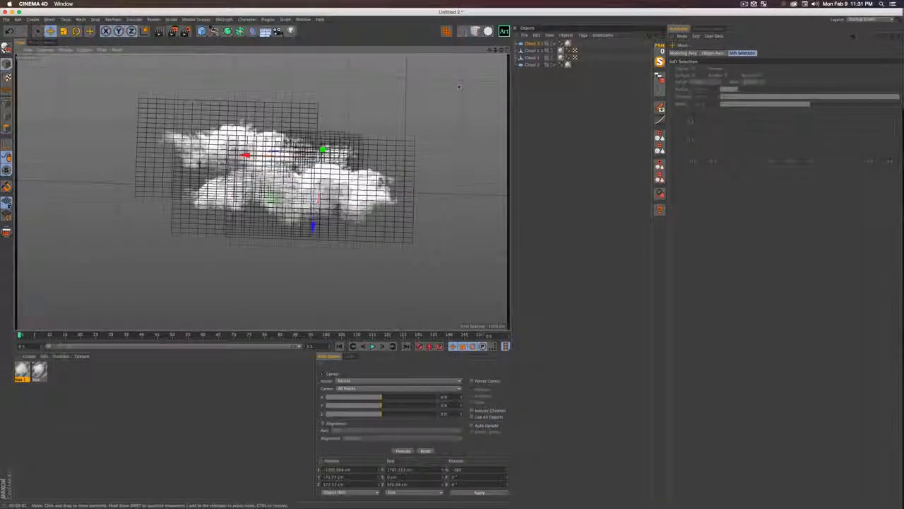
- Add a Vibrate tag to the Cloud 2 copy
click(540, 89)
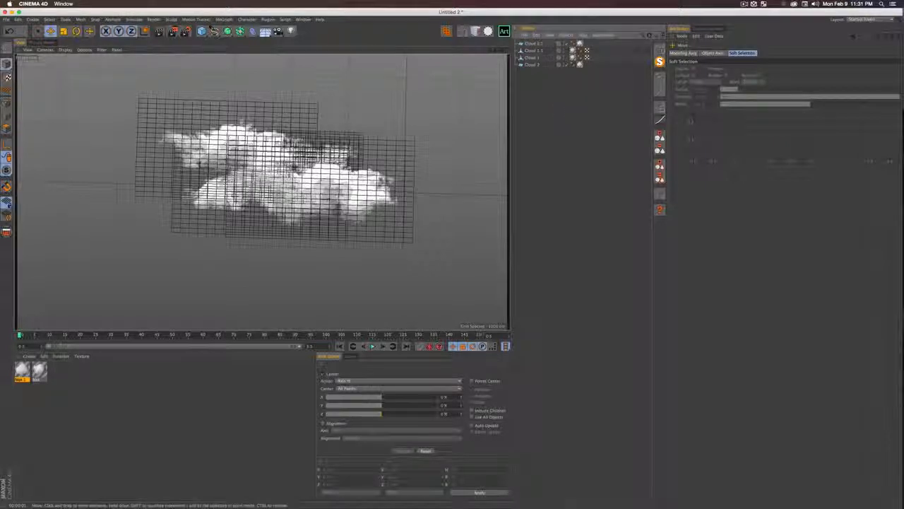
click(533, 43)
right_click(535, 44)
mouse_move(558, 48)
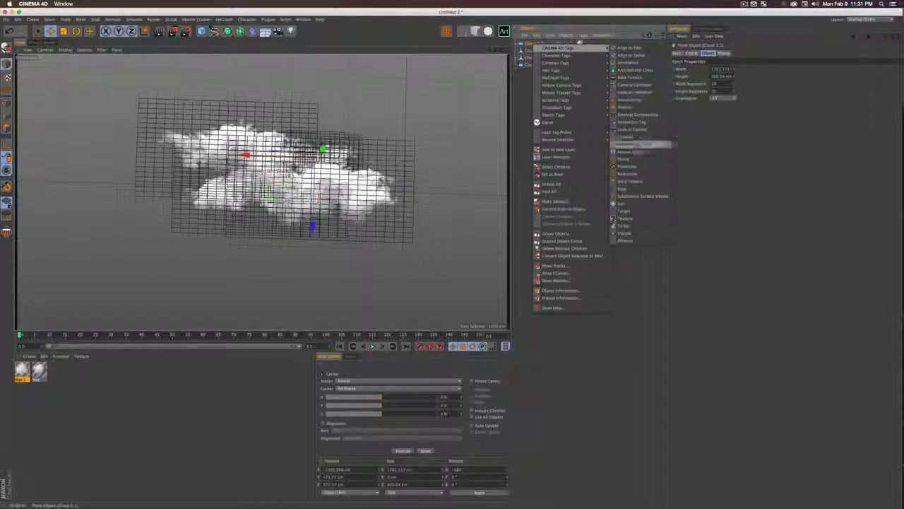
click(633, 233)
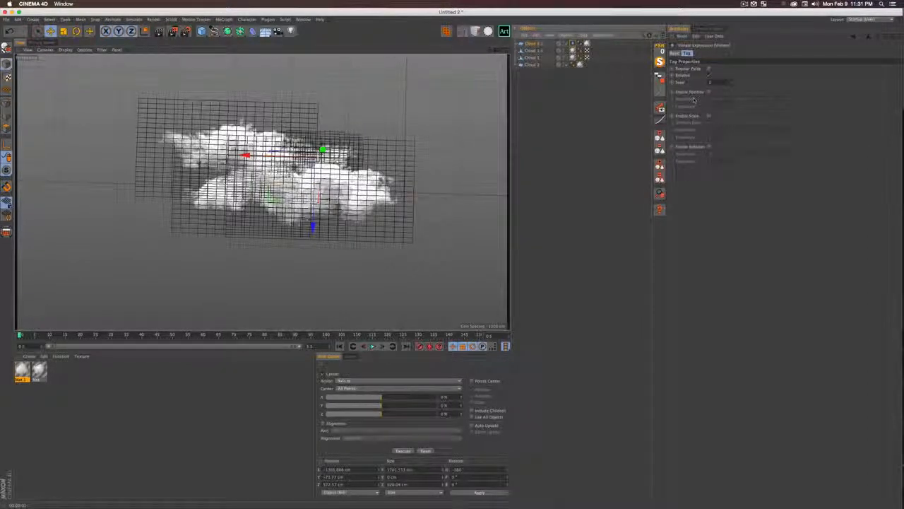
- Enable position vibration on the tag with amplitude 50 cm in X, 50 cm in Y and 0 cm in Z, and play the animation
click(67, 333)
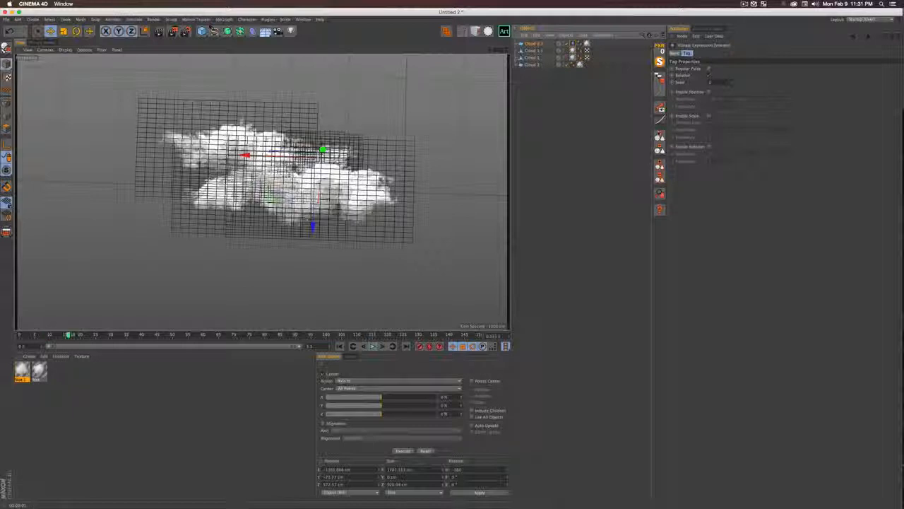
click(708, 92)
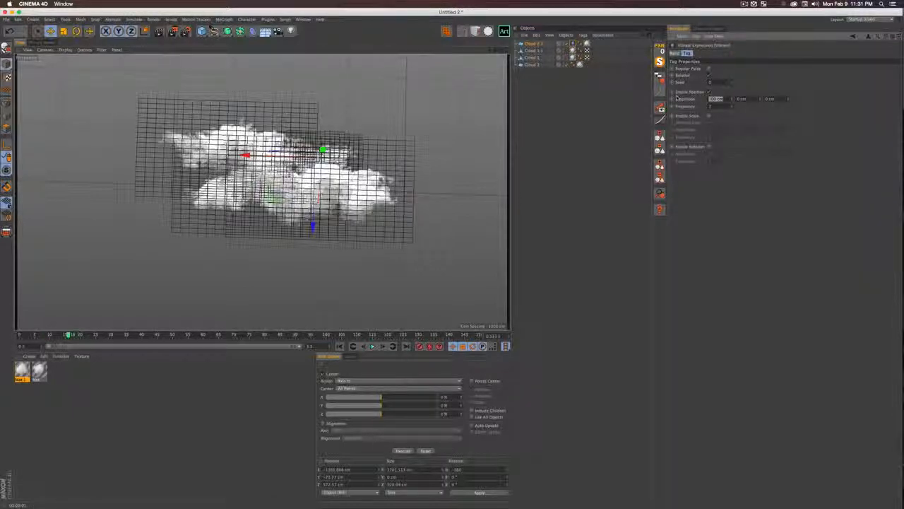
text(50)
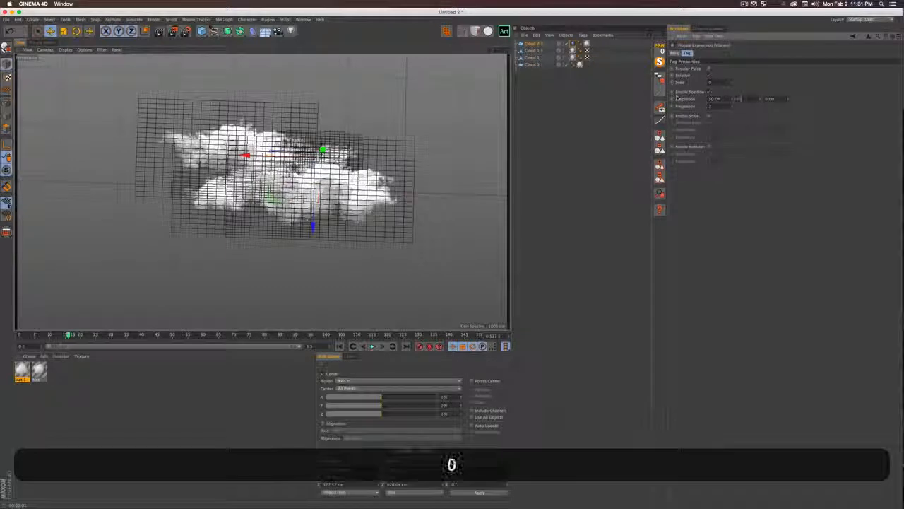
click(561, 135)
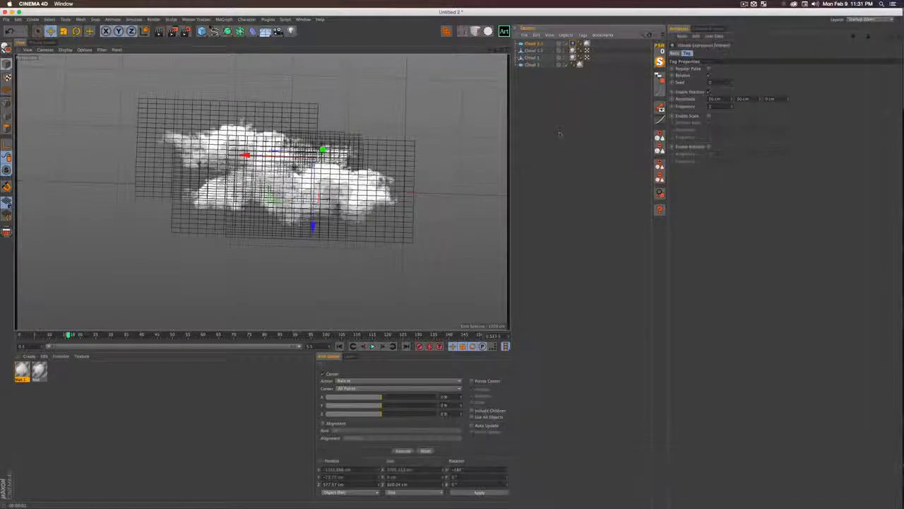
click(373, 345)
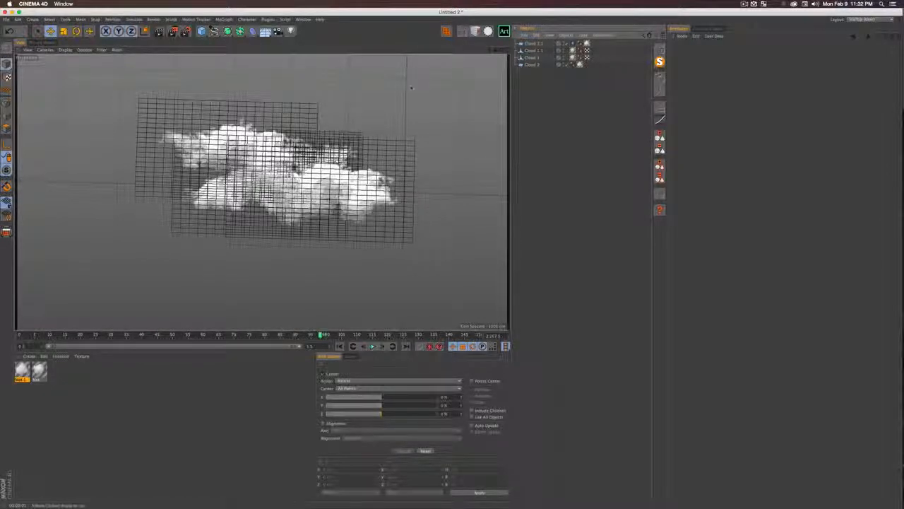
- Switch the viewport display to shading without wireframe lines and view the clouds closer up
click(65, 49)
click(76, 60)
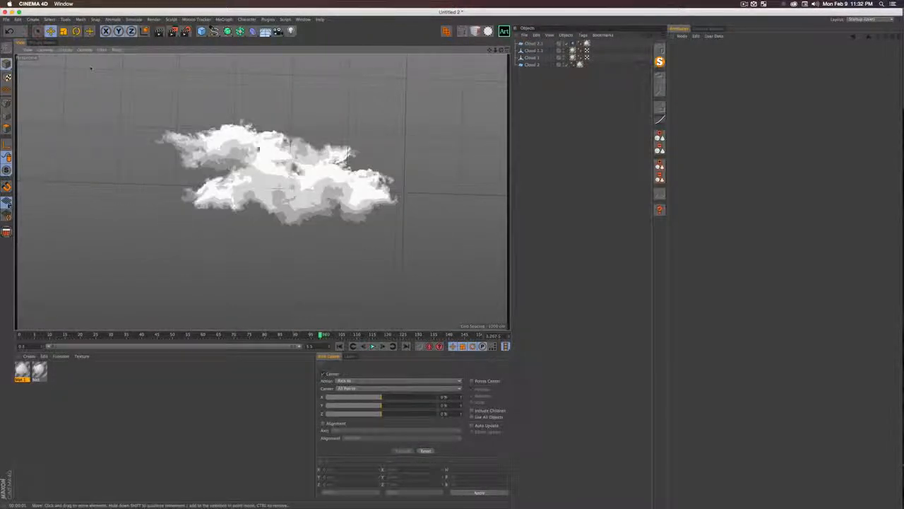
key(2)
drag(258, 152, 289, 155)
- Set the Vibrate tag's position frequency to 0.2
click(572, 43)
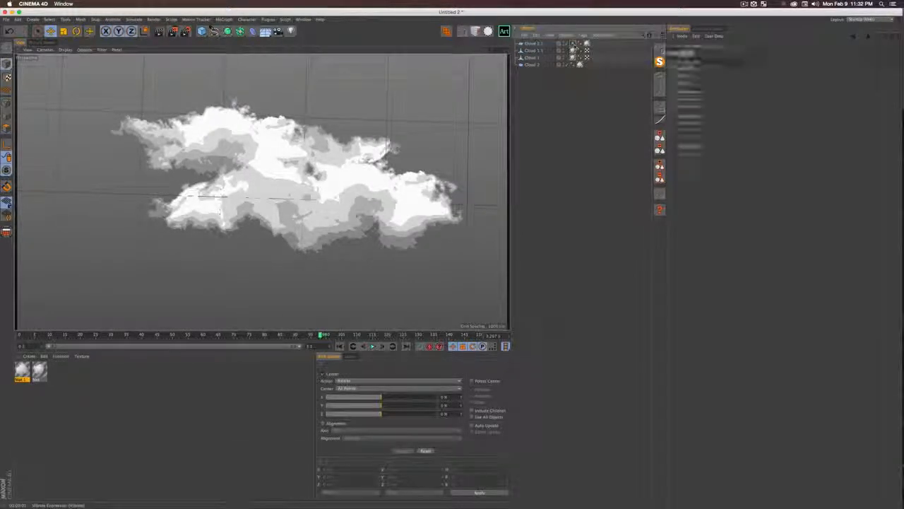
click(711, 105)
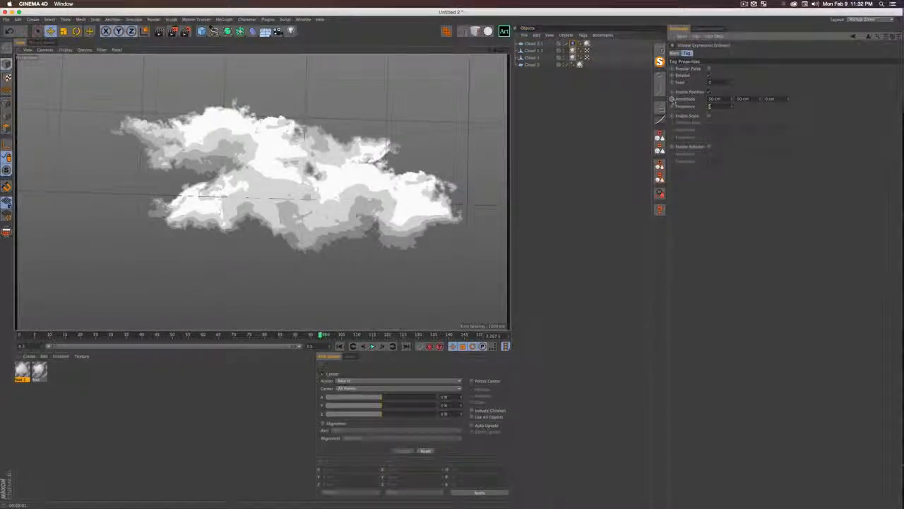
key(Return)
click(600, 100)
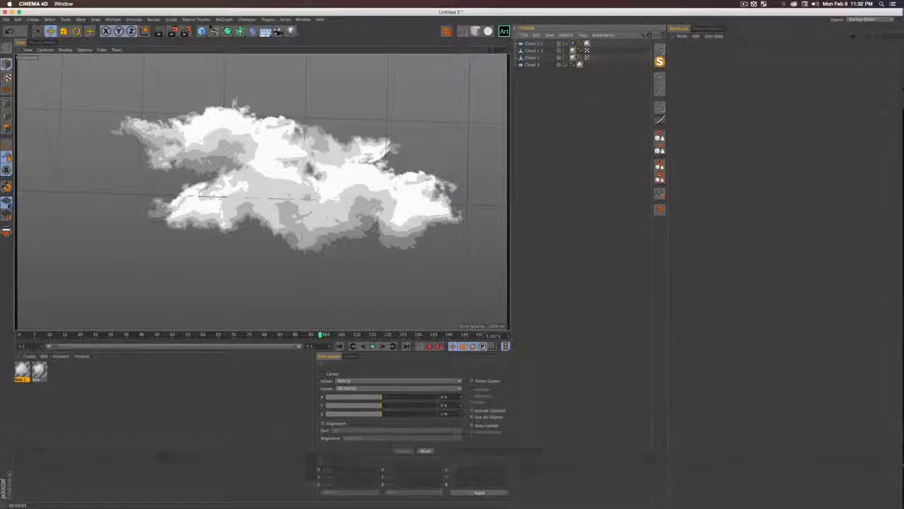
- Copy the Vibrate tag to the other three cloud planes and give each copy a different seed
super+drag(572, 43, 572, 51)
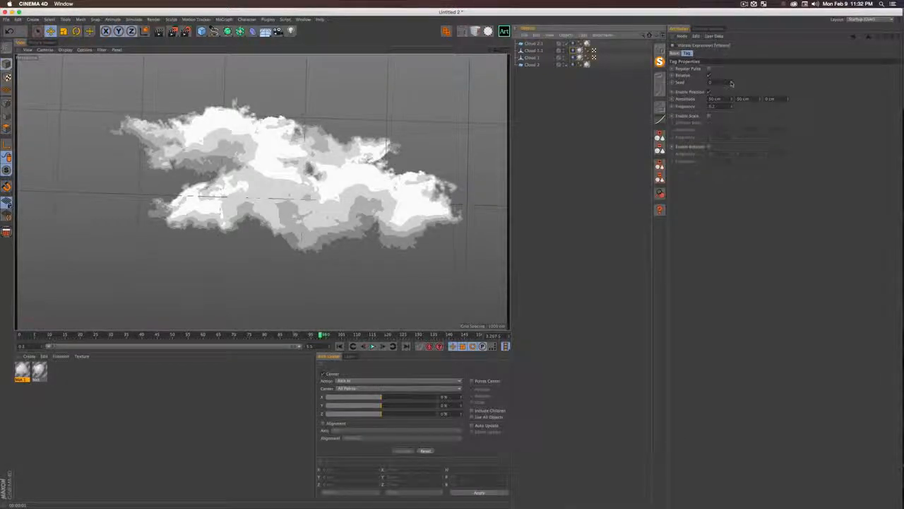
drag(731, 82, 731, 43)
click(572, 58)
drag(731, 83, 732, 36)
click(572, 64)
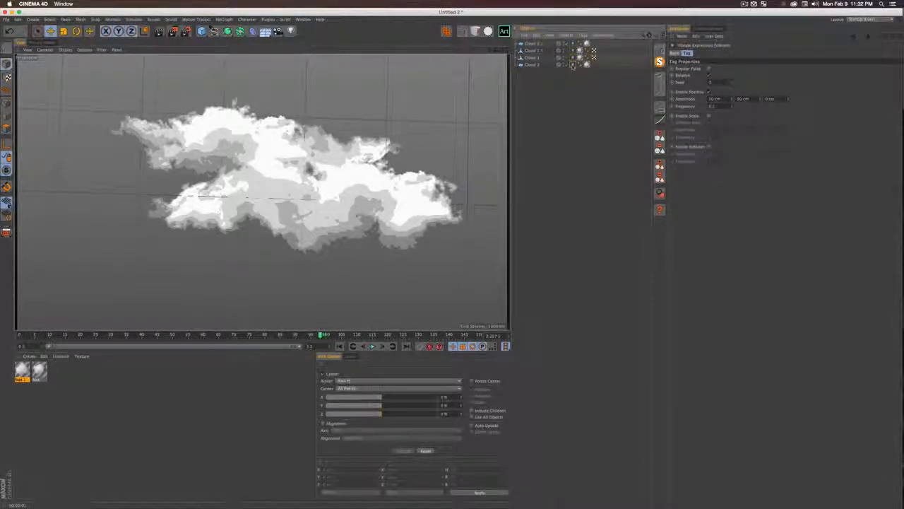
- Play the animation to check the slow, varied drifting of the four clouds, and clear the selection
click(372, 345)
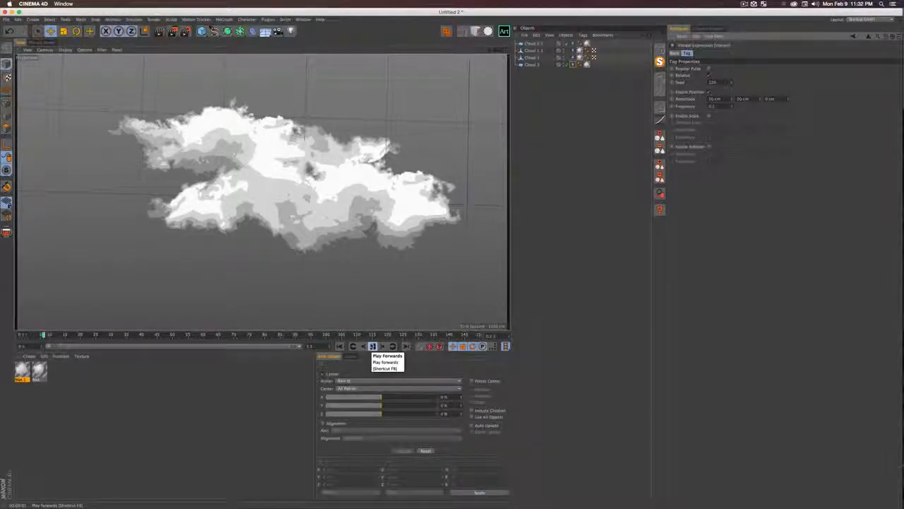
key(super+r)
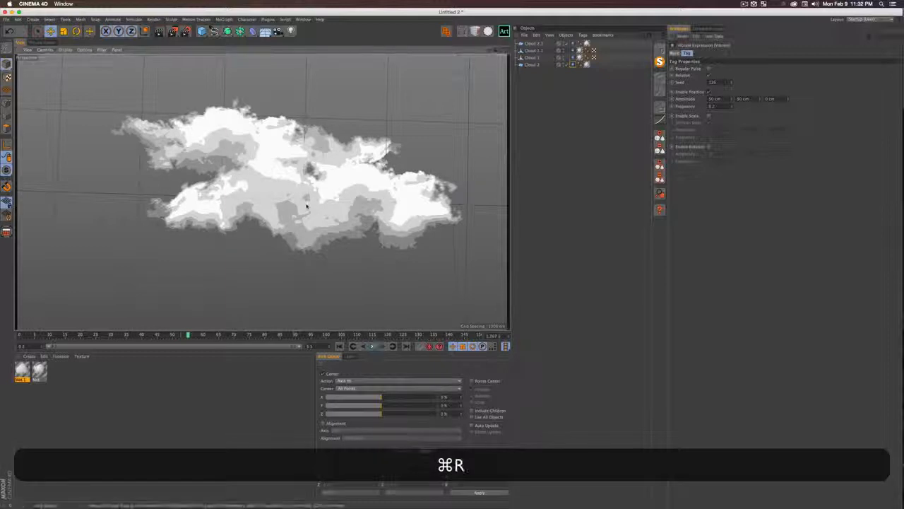
click(569, 91)
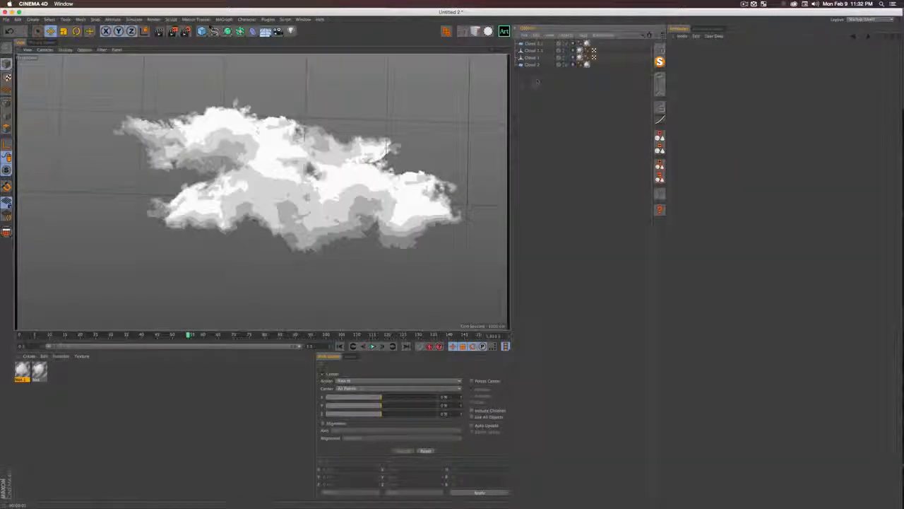
- Group the four cloud planes under a null and name it Root Cloud
drag(536, 68, 528, 31)
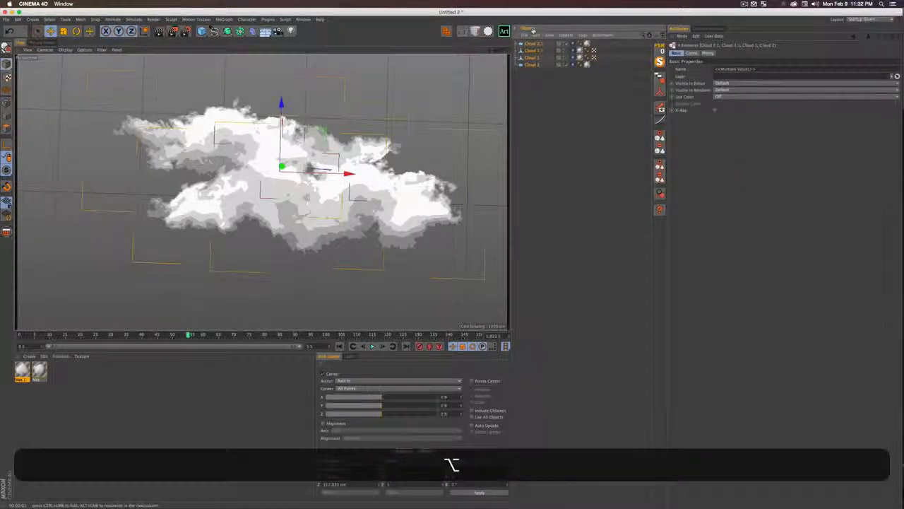
key(alt+g)
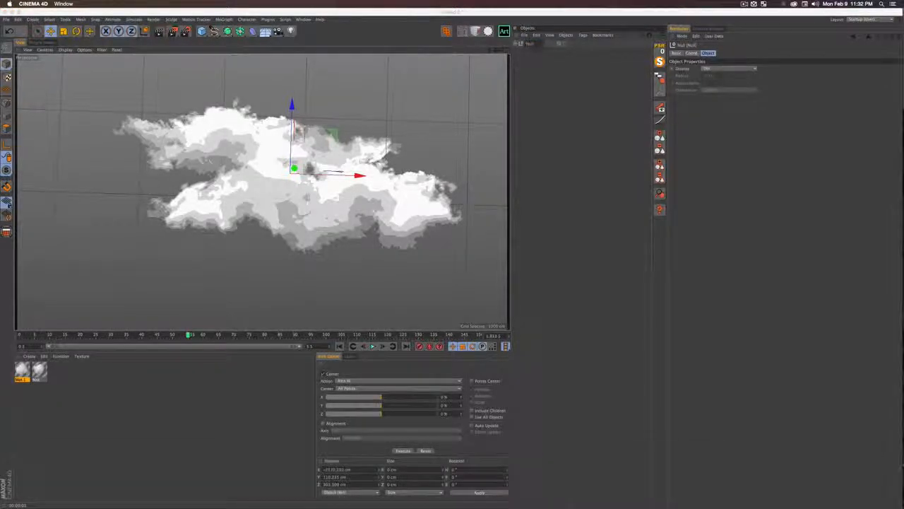
key(shift+super+a)
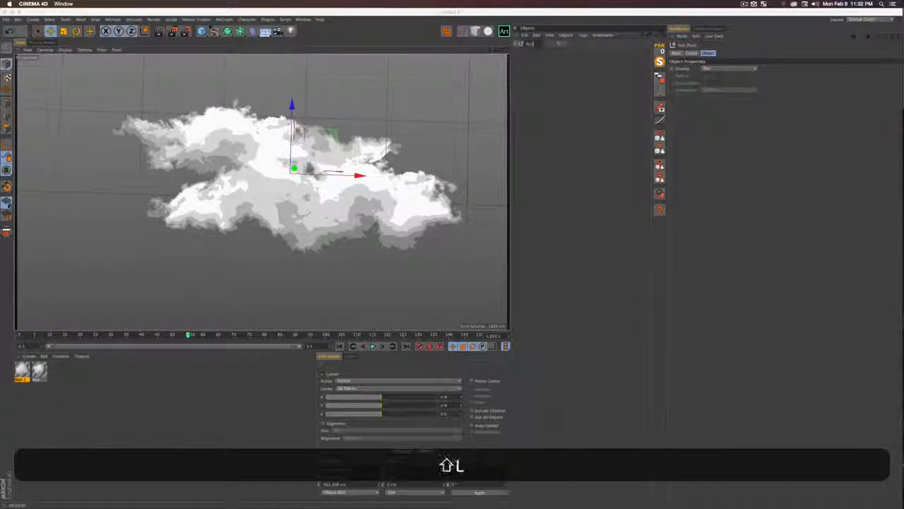
key(Return)
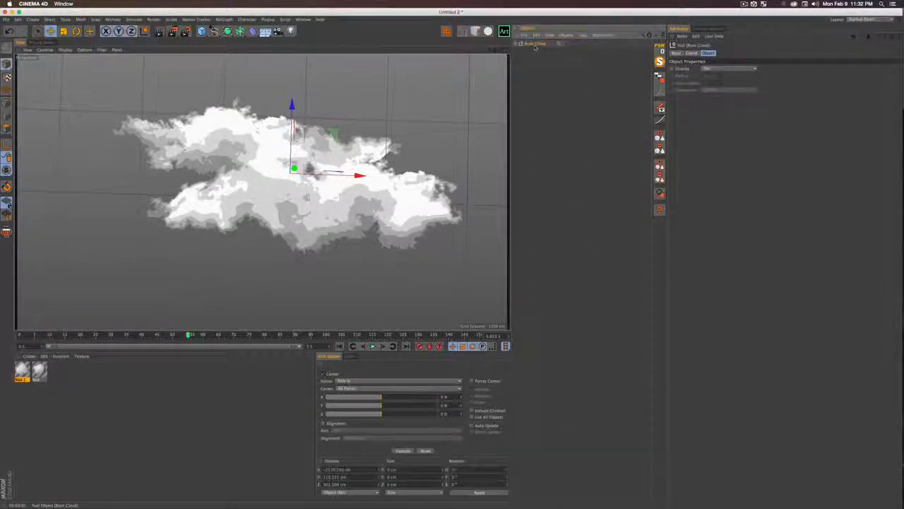
- Add a Look at Camera tag to the Root Cloud null
right_click(535, 45)
mouse_move(572, 50)
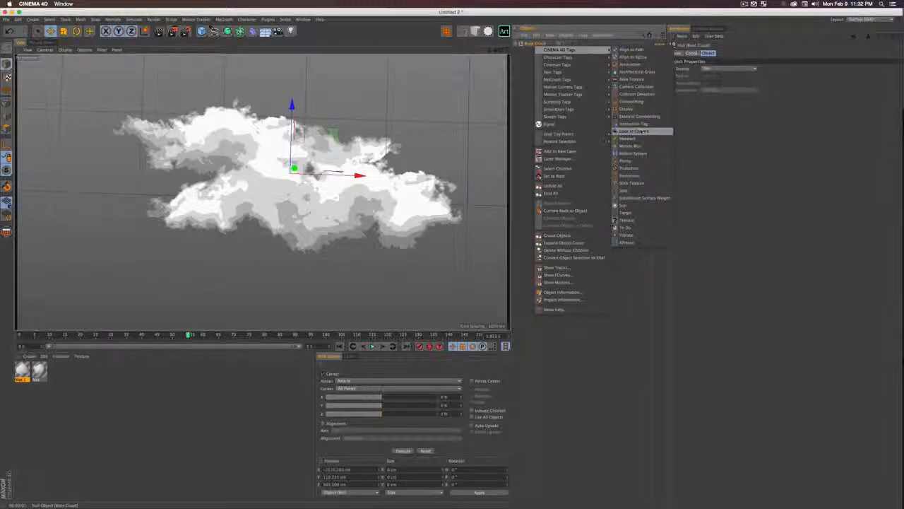
click(640, 132)
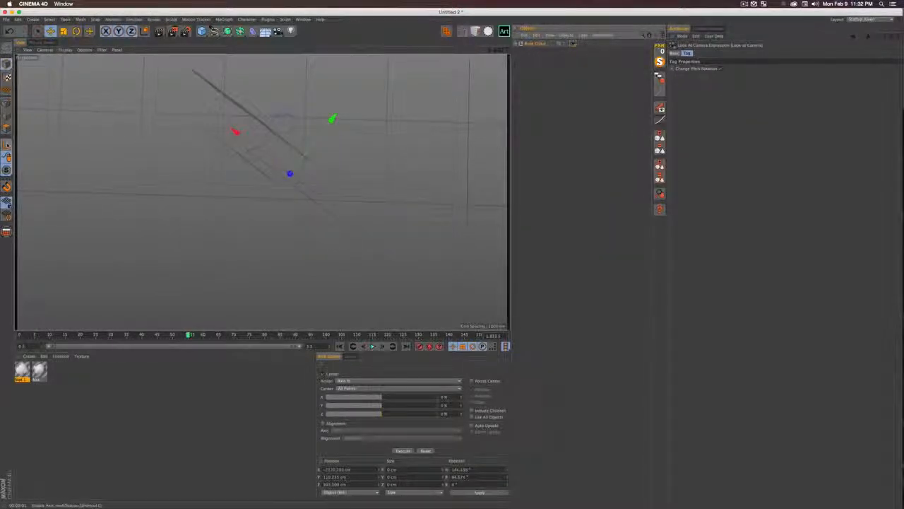
- Rotate only the Root Cloud null's axis until the cloud planes face the camera
key(c)
click(515, 44)
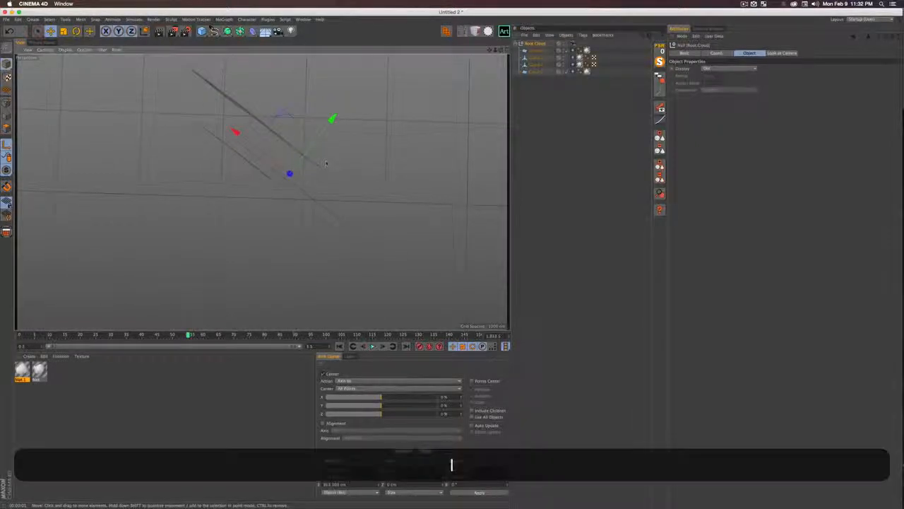
key(r)
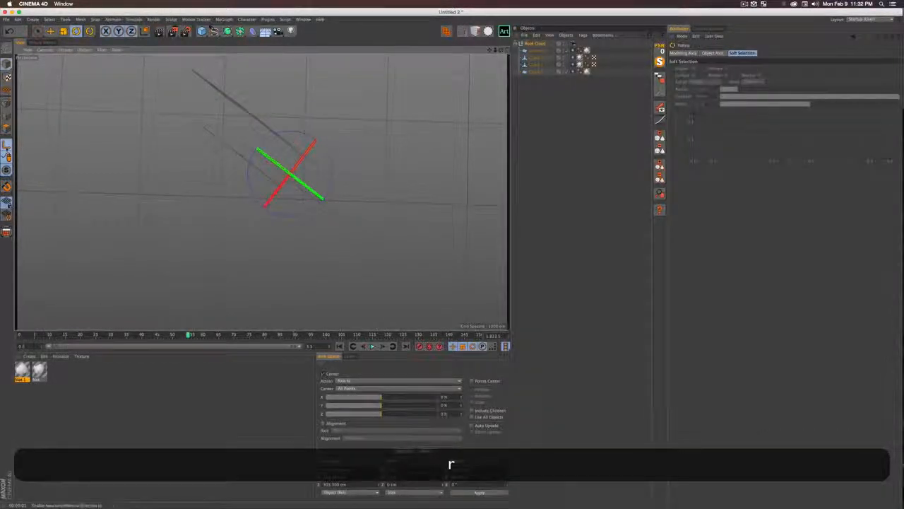
drag(305, 151, 241, 218)
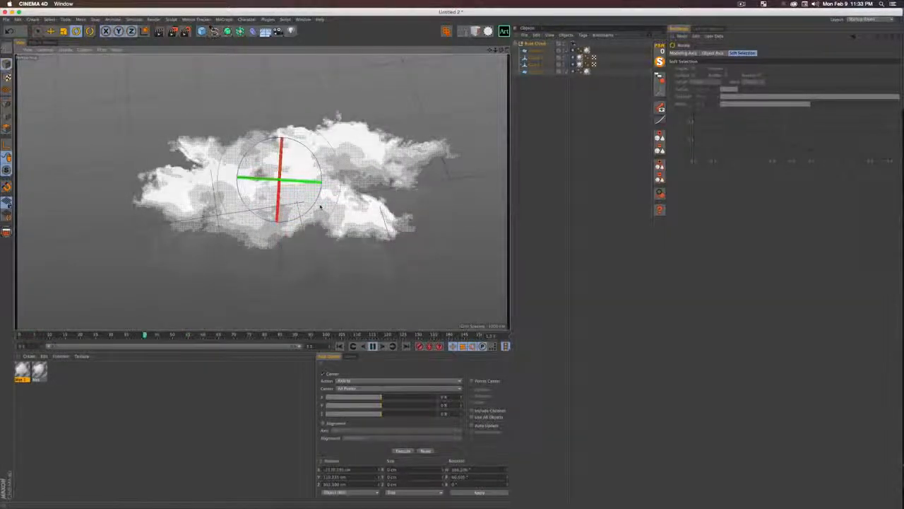
- Orbit around the clouds and test-render the view at several zoom levels to check how they face the camera
key(3)
drag(344, 208, 299, 133)
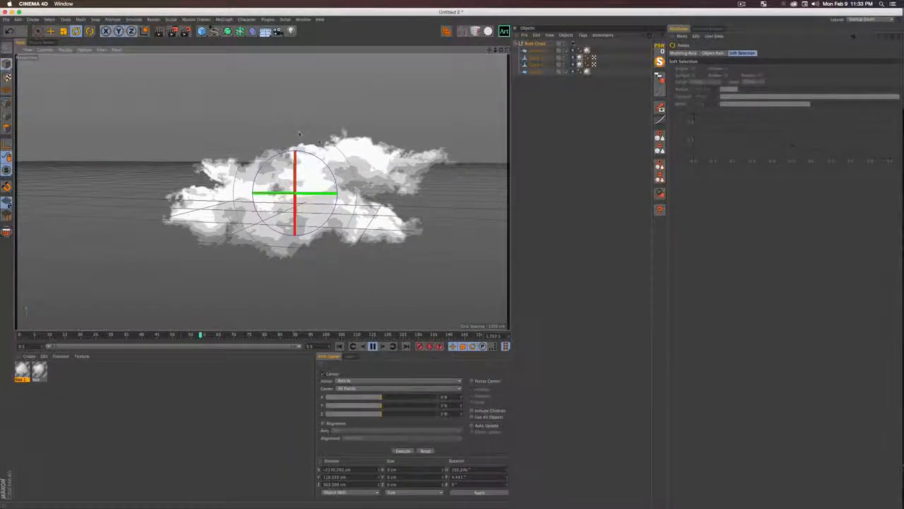
key(super+r)
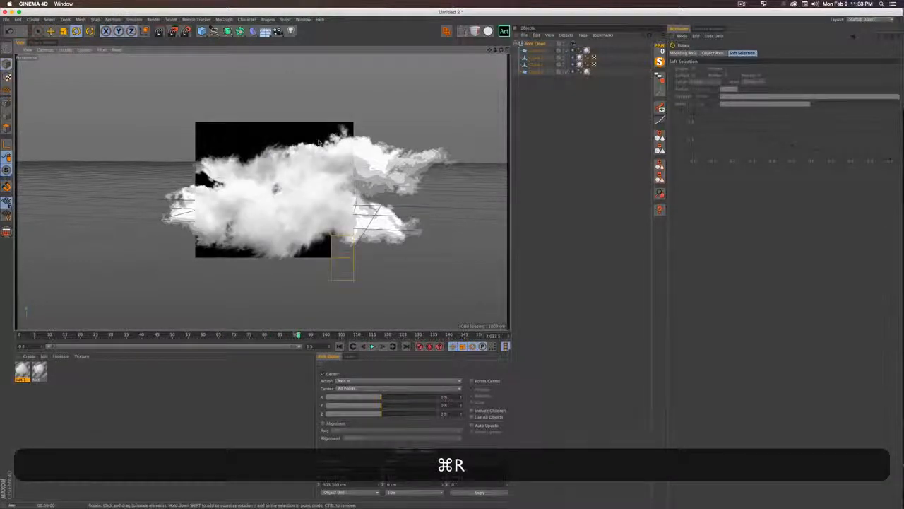
key(2)
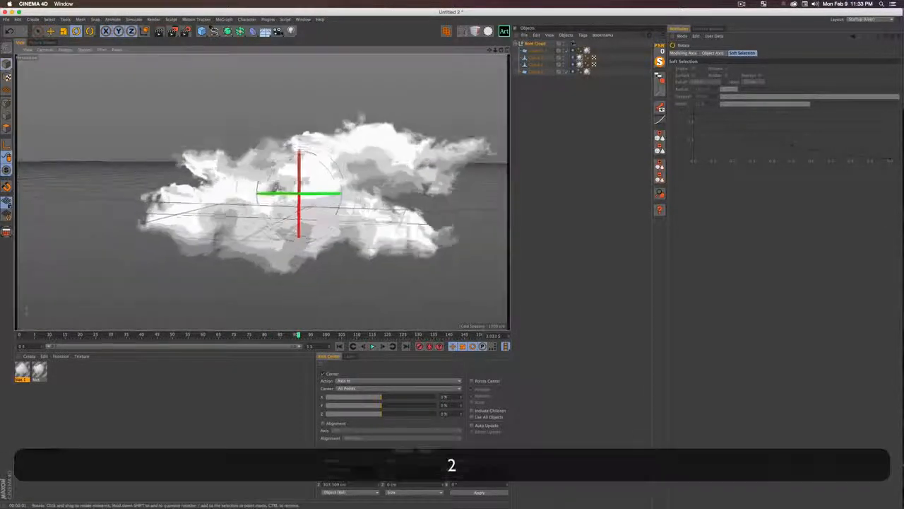
drag(296, 183, 309, 145)
key(super+r)
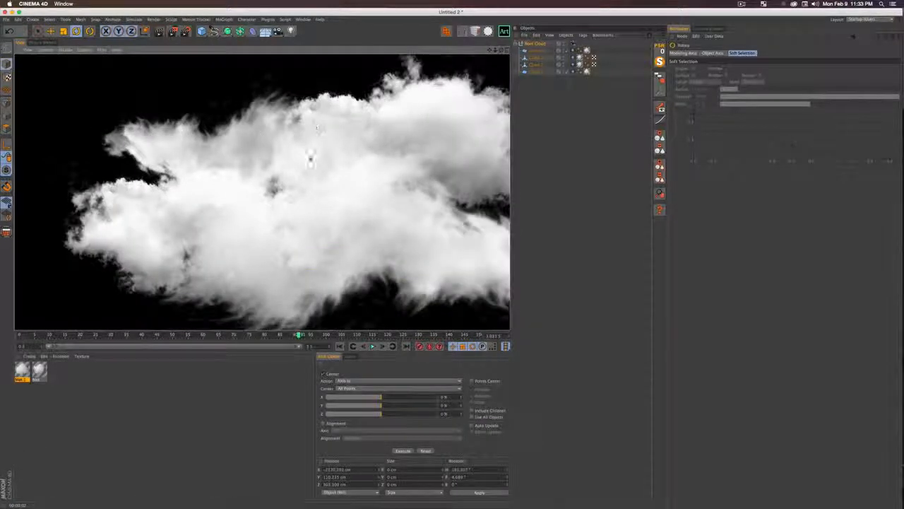
key(2)
drag(327, 163, 335, 162)
key(super+r)
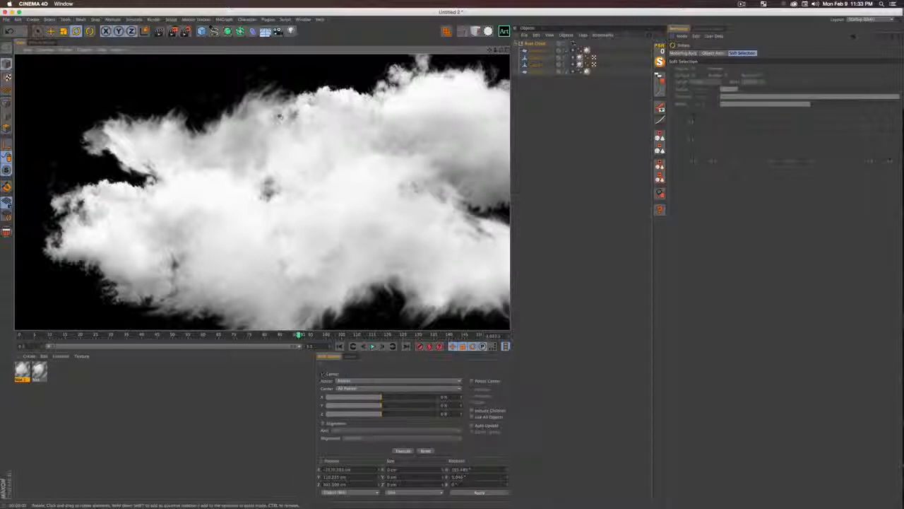
- Switch the viewport display to shading with wireframe lines and inspect the cloud planes from another angle
key(1)
drag(478, 140, 422, 140)
key(2)
drag(422, 140, 383, 146)
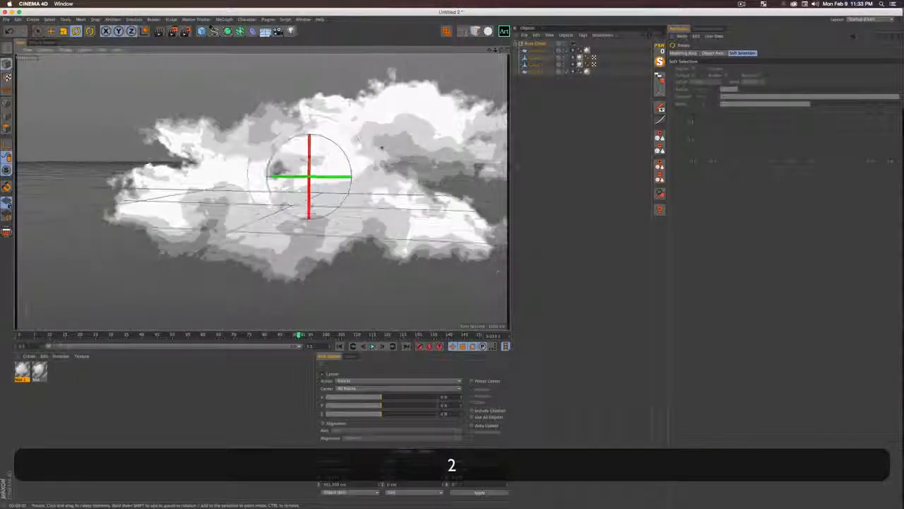
click(69, 49)
click(85, 69)
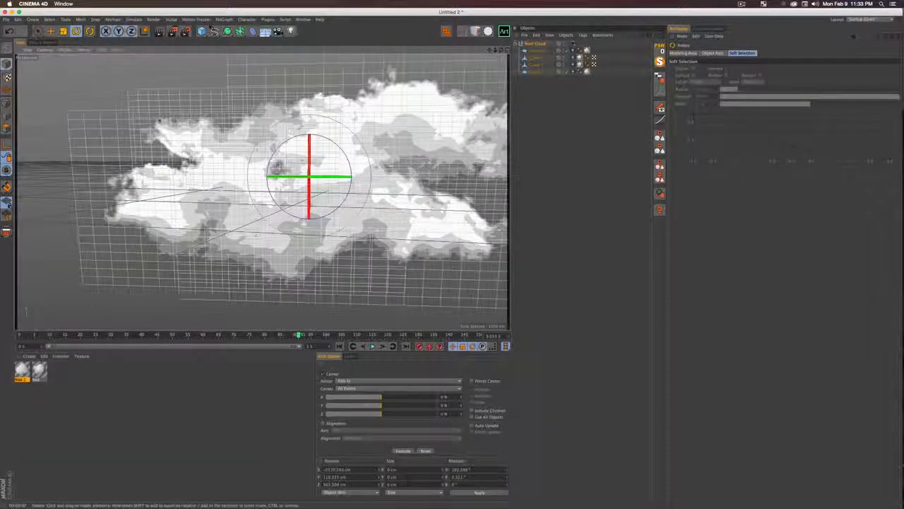
key(3)
mouse_move(199, 147)
mouse_down()
mouse_move(210, 27)
mouse_move(172, 26)
mouse_up()
key(2)
drag(262, 113, 281, 85)
key(3)
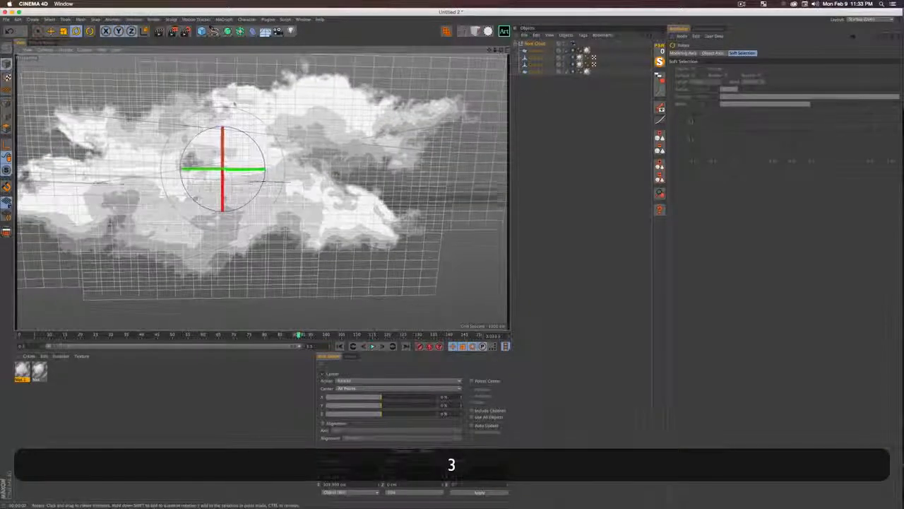
- Add a Compositing tag to the Root Cloud null with Cast Shadows, Receive Shadows and Seen by Rays turned off
click(538, 43)
right_click(538, 44)
mouse_move(565, 47)
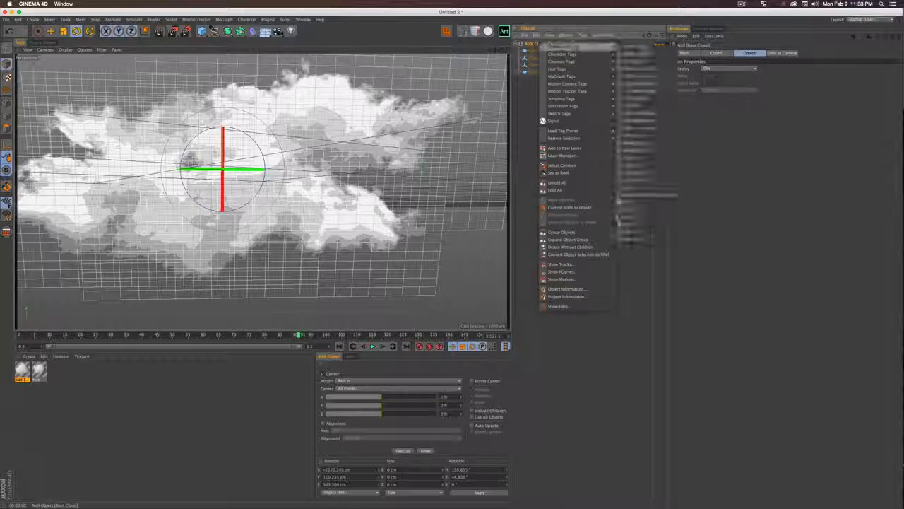
click(627, 106)
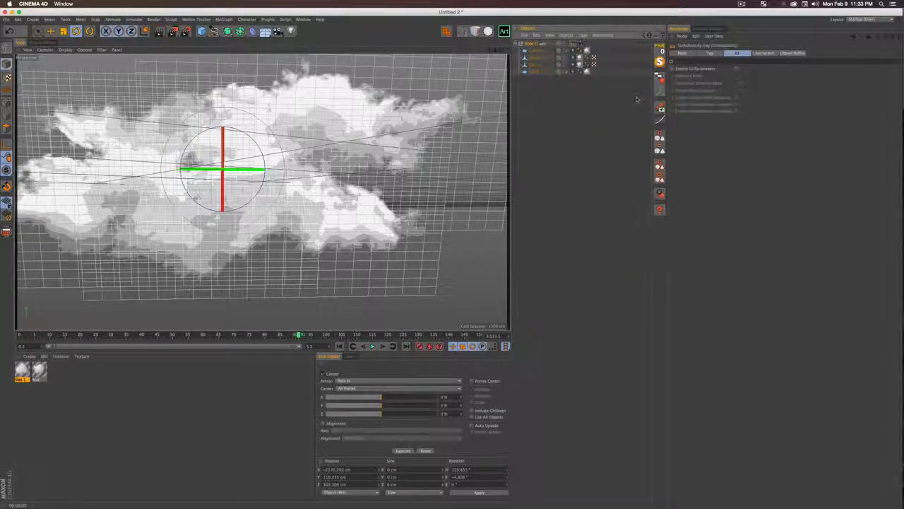
click(709, 54)
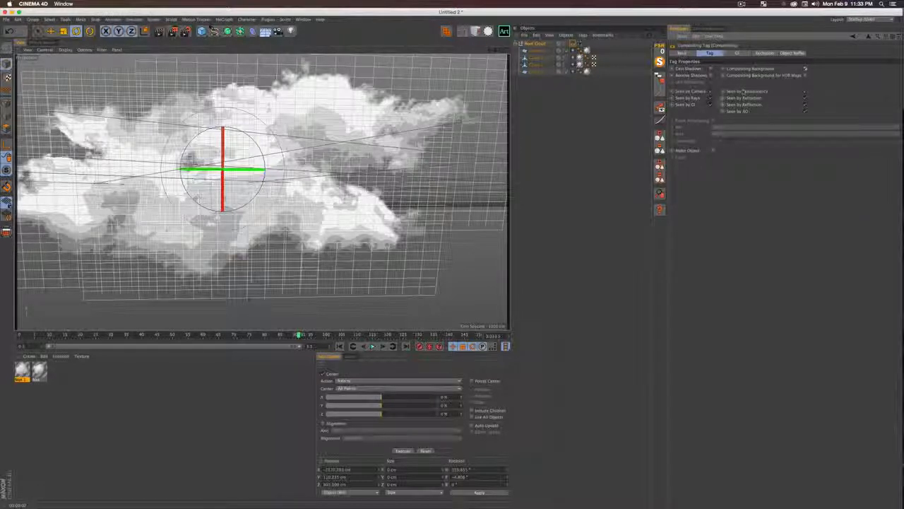
click(711, 98)
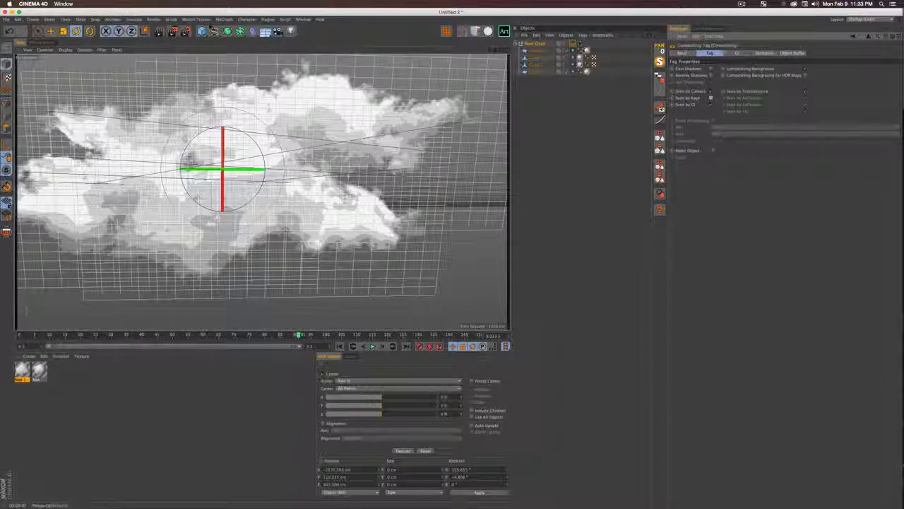
- Copy the Compositing tag to all the null's child cloud planes and test-render the view
right_click(572, 45)
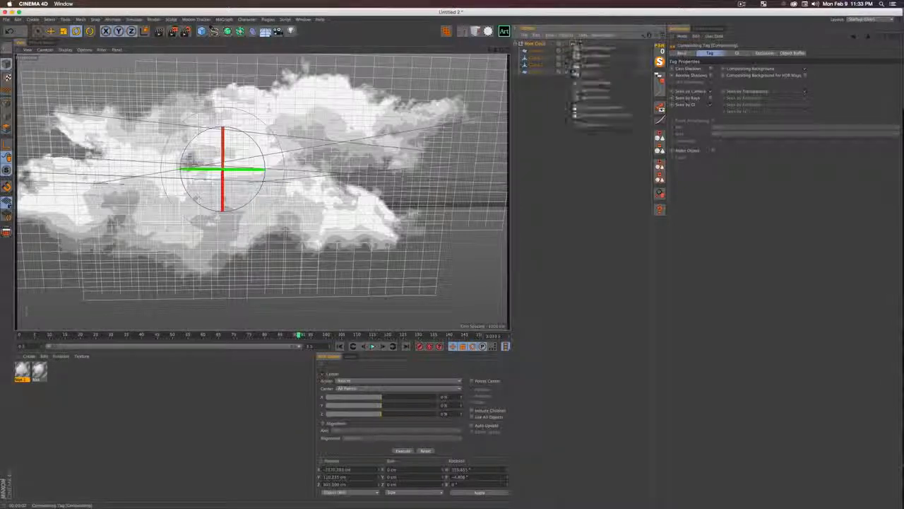
click(599, 108)
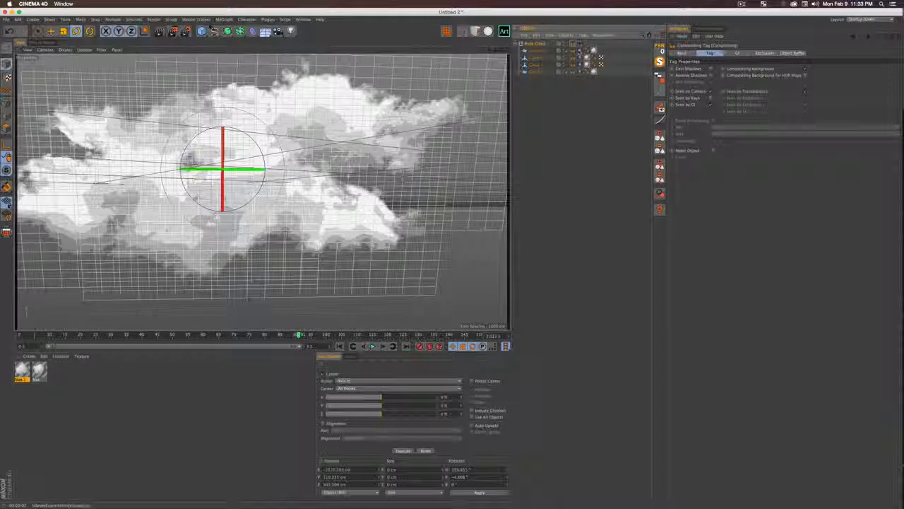
key(super+r)
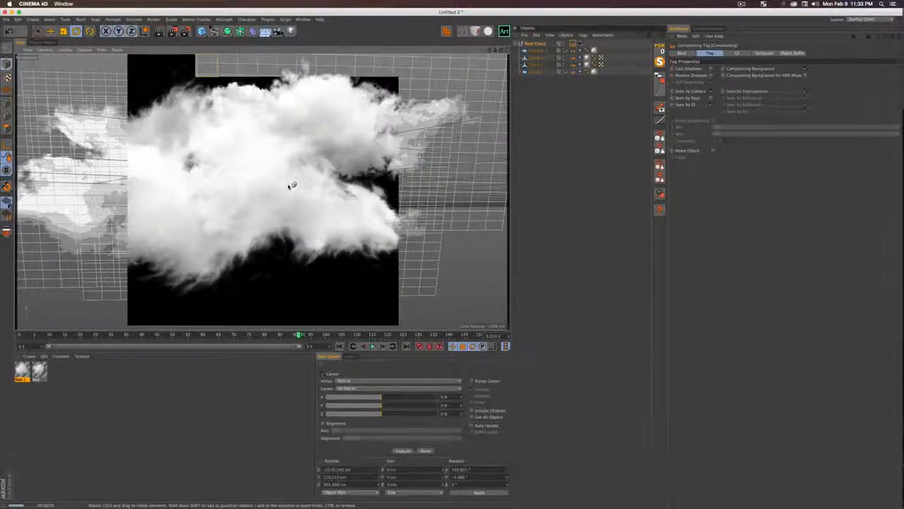
key(2)
drag(295, 147, 245, 153)
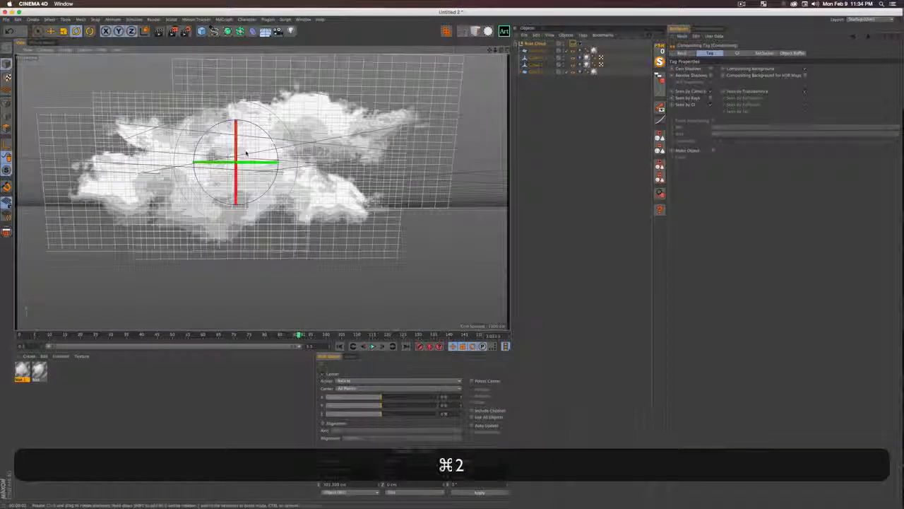
key(super+r)
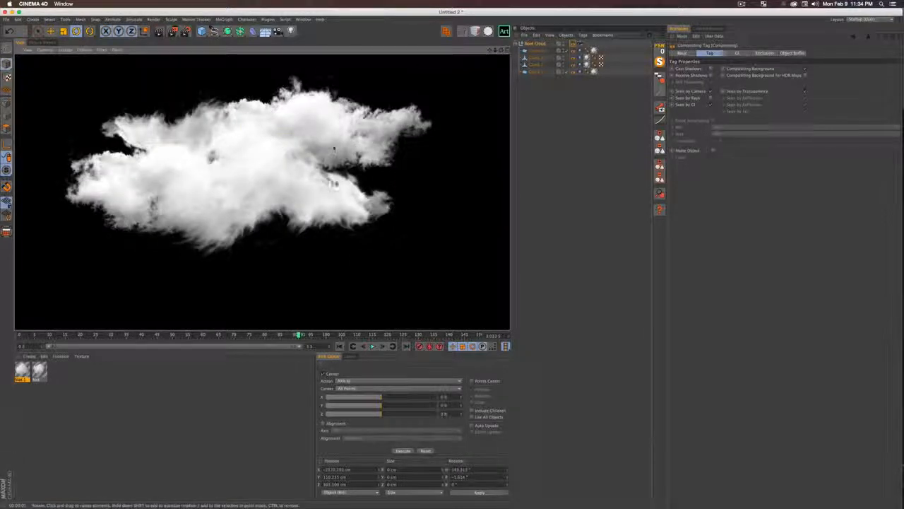
- Render the cloud cluster from several more angles, play the animation to check it, and clear the selection
key(3)
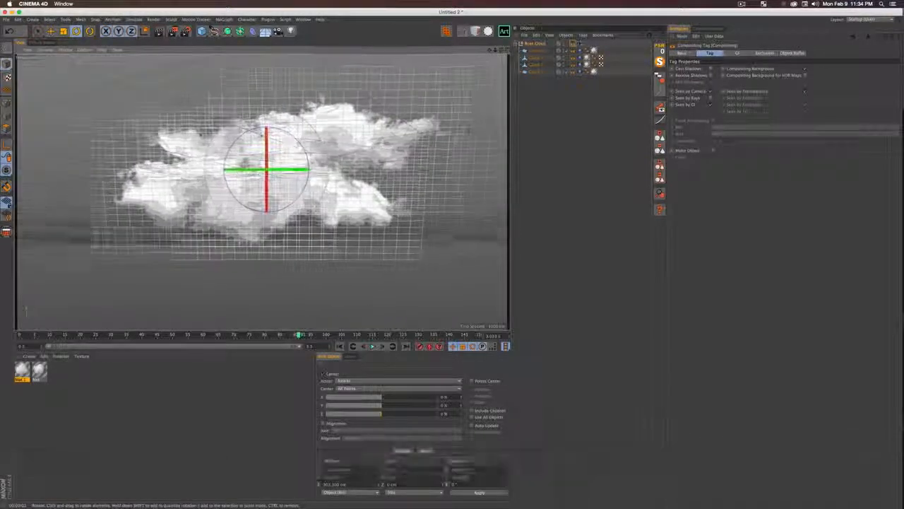
drag(213, 135, 298, 143)
key(super+r)
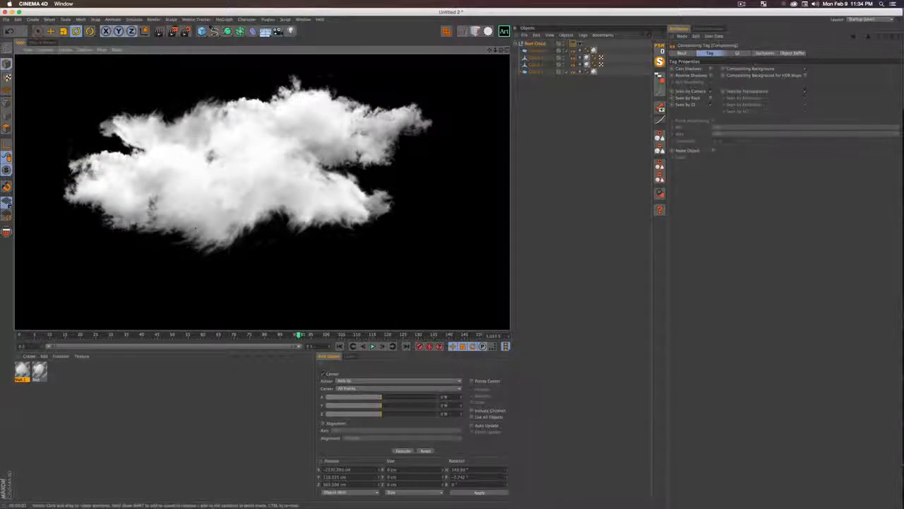
key(3)
drag(128, 175, 219, 146)
key(2)
key(super+r)
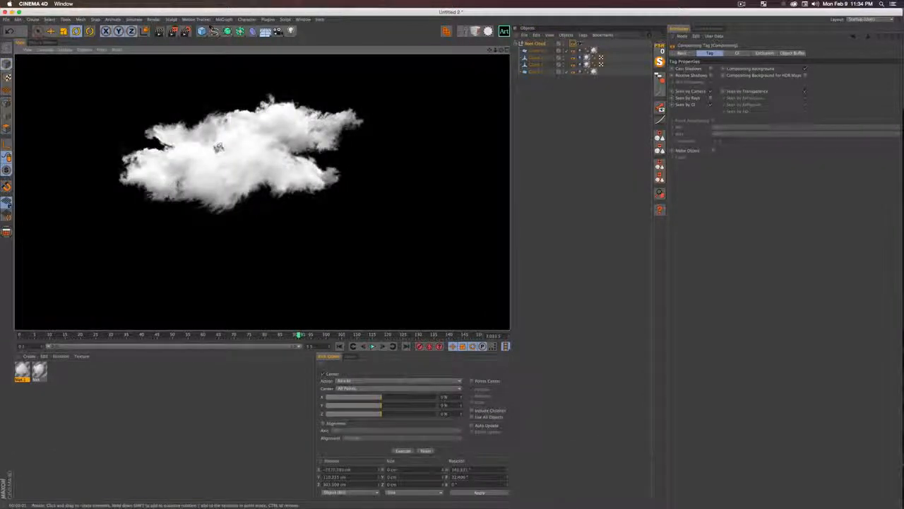
key(2)
drag(219, 65, 246, 63)
key(3)
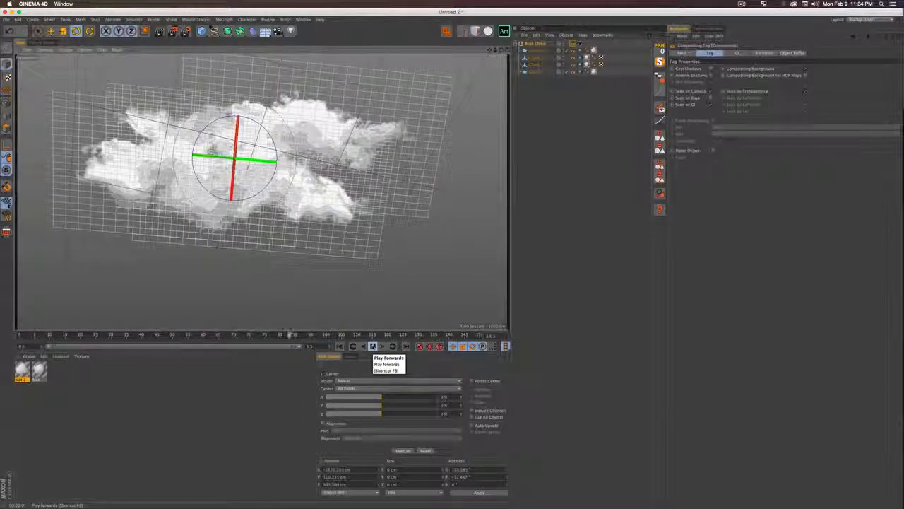
key(super+r)
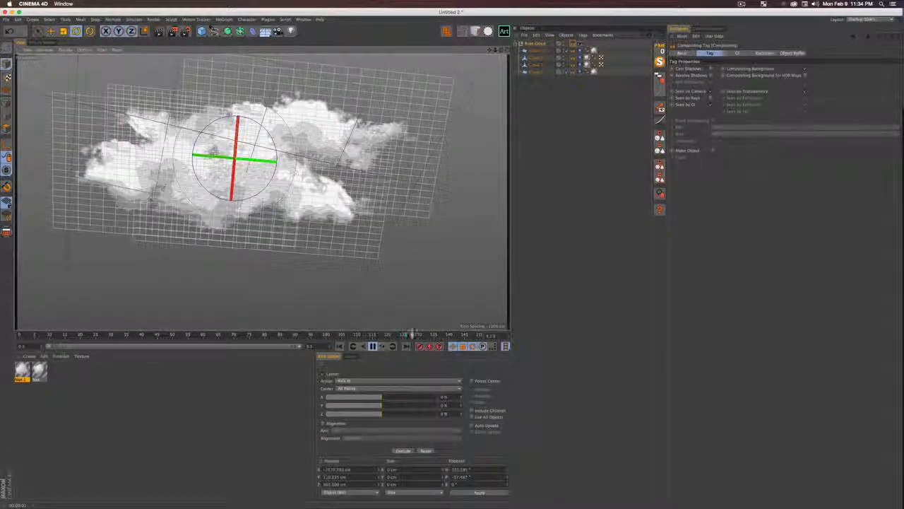
click(456, 174)
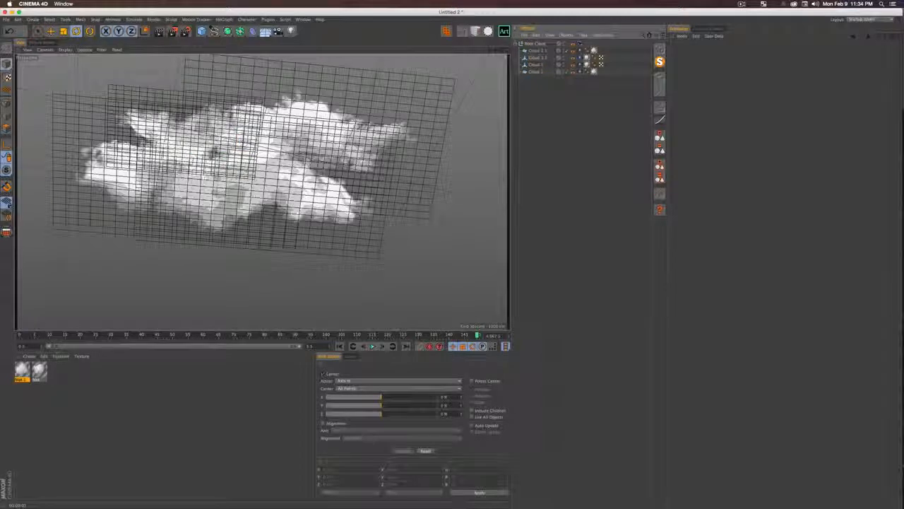
- Hide the Root Cloud group and its clouds, and view the empty scene from farther out
key(alt)
alt+click(565, 44)
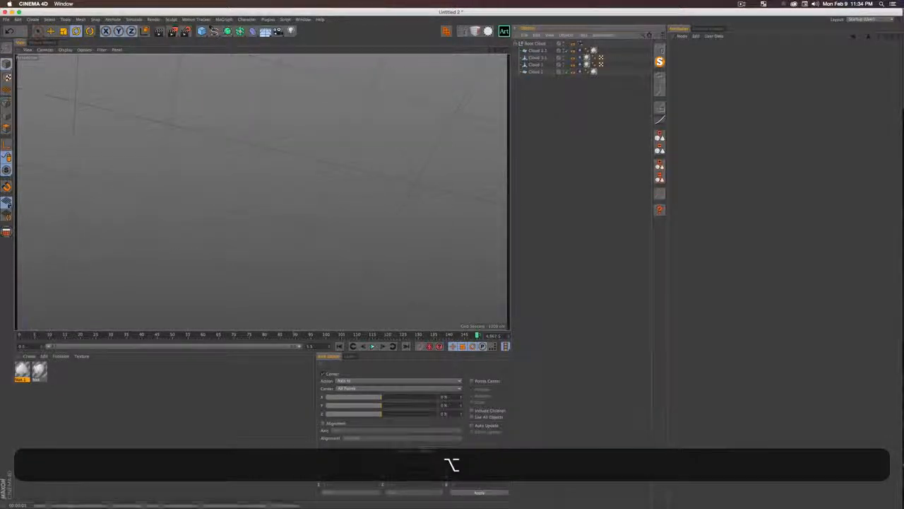
key(alt+2)
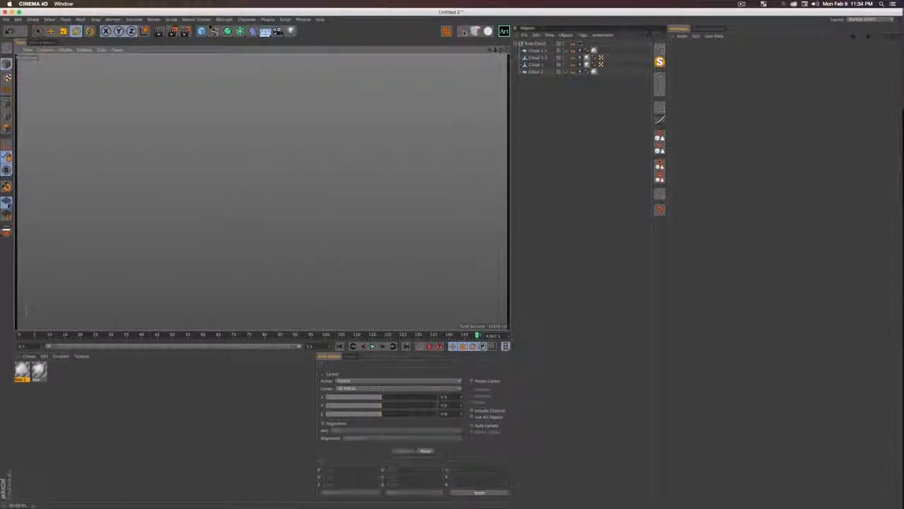
click(6, 233)
key(2)
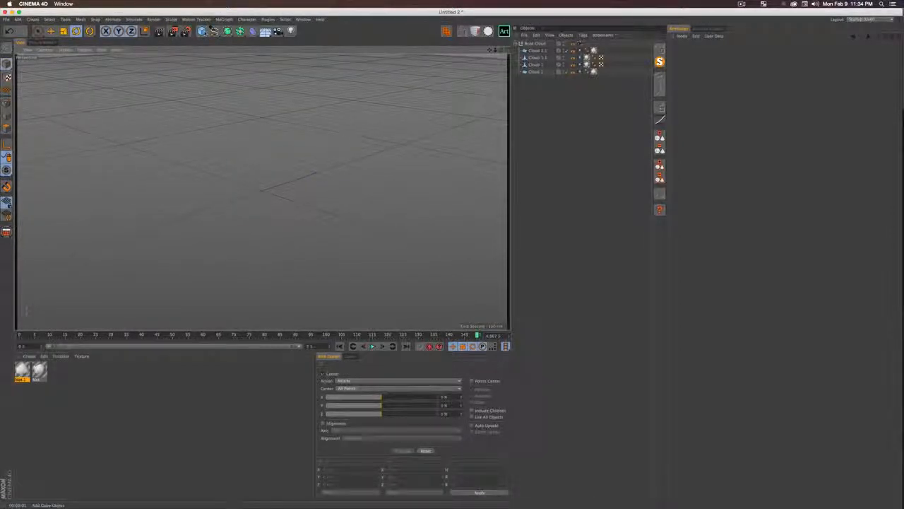
- Add a Cone primitive, rotate it 90° so it lies flat, and stretch it to about 1650 cm long
drag(202, 31, 343, 38)
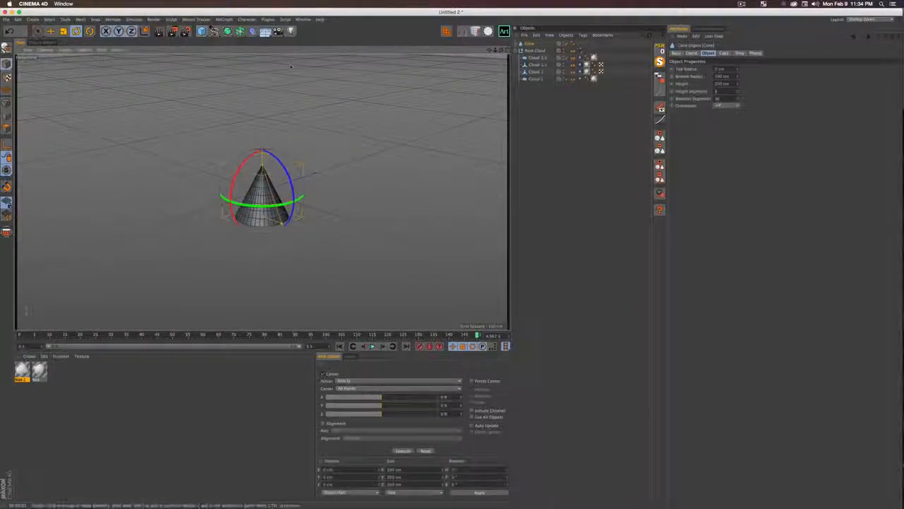
key(r)
key(super+z)
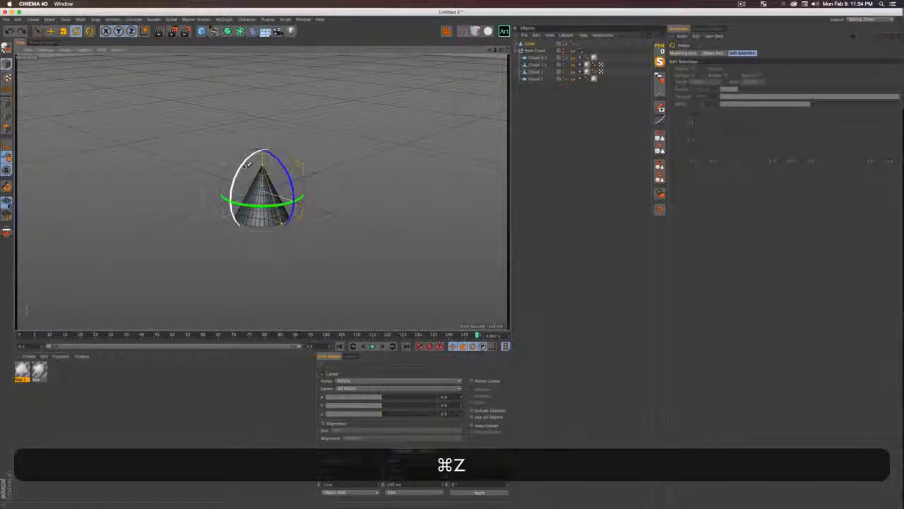
shift+drag(244, 165, 316, 199)
key(shift+t)
scroll(399, 178, down, 5)
key(3)
drag(398, 178, 327, 149)
mouse_move(320, 184)
mouse_down()
mouse_move(259, 179)
mouse_move(330, 192)
mouse_up()
key(3)
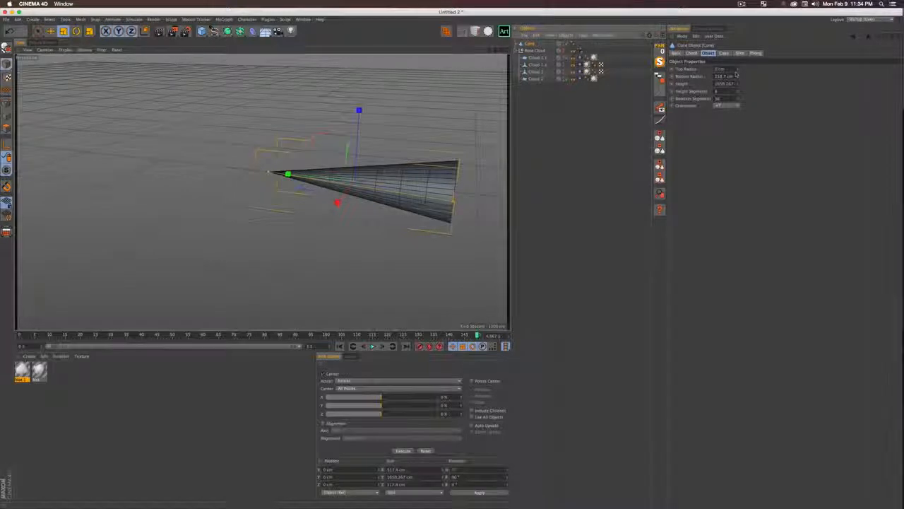
- Widen the cone's tip by raising its top radius to about 81 cm
drag(737, 69, 737, 43)
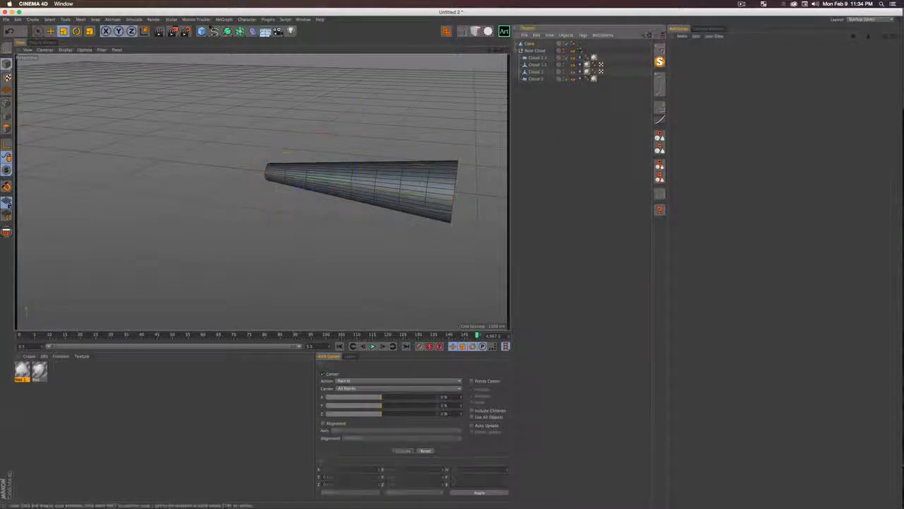
key(3)
drag(395, 184, 434, 172)
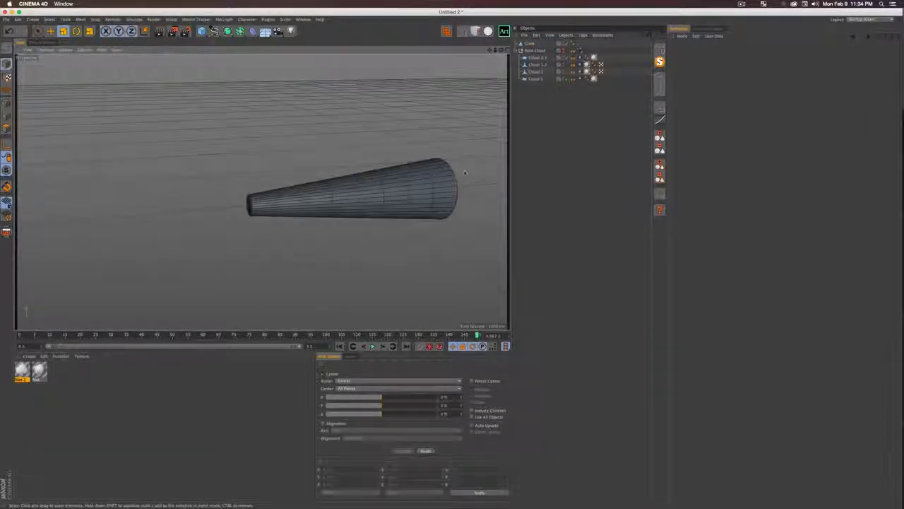
- Add a MoGraph Cloner and delete the Vibrate tag from Cloud 1 in the Root Cloud group
click(223, 19)
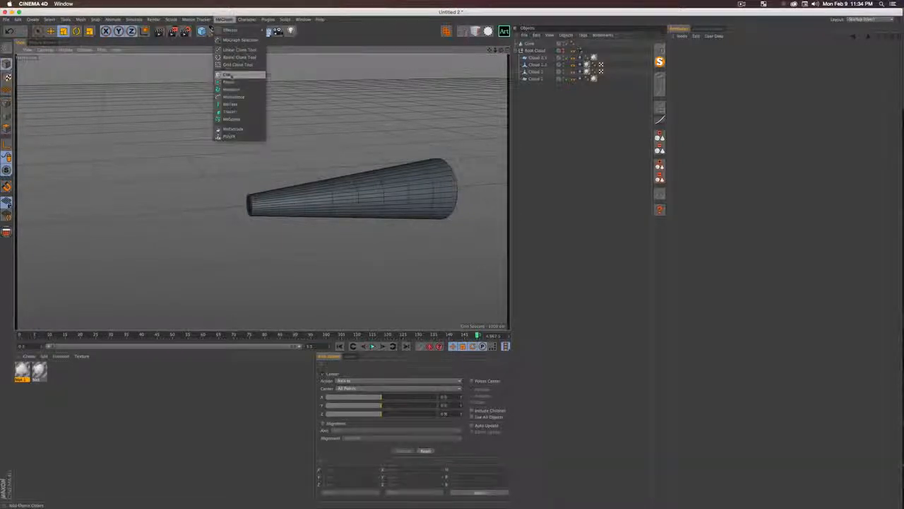
click(228, 74)
click(558, 88)
click(538, 79)
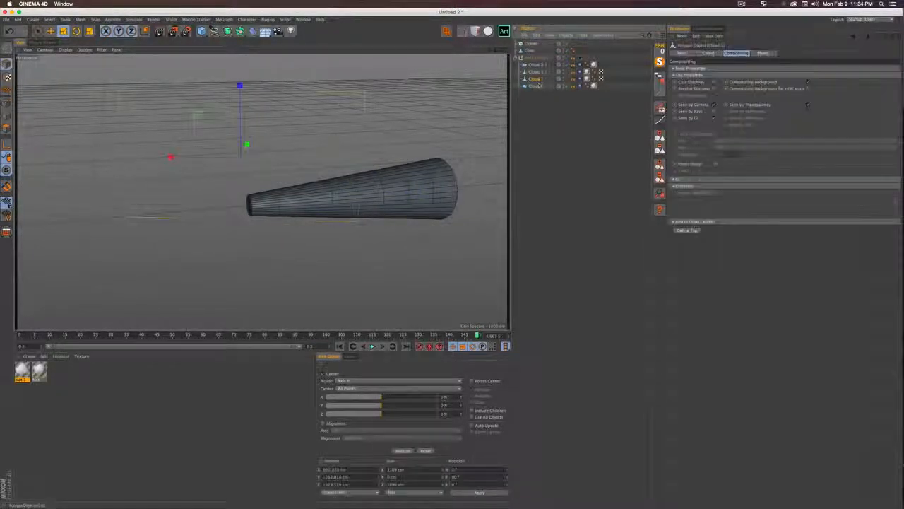
click(580, 79)
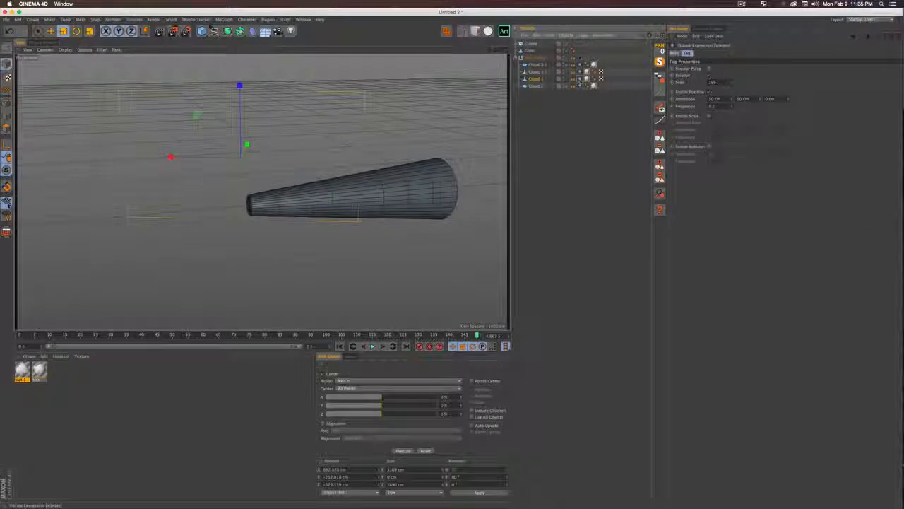
key(Delete)
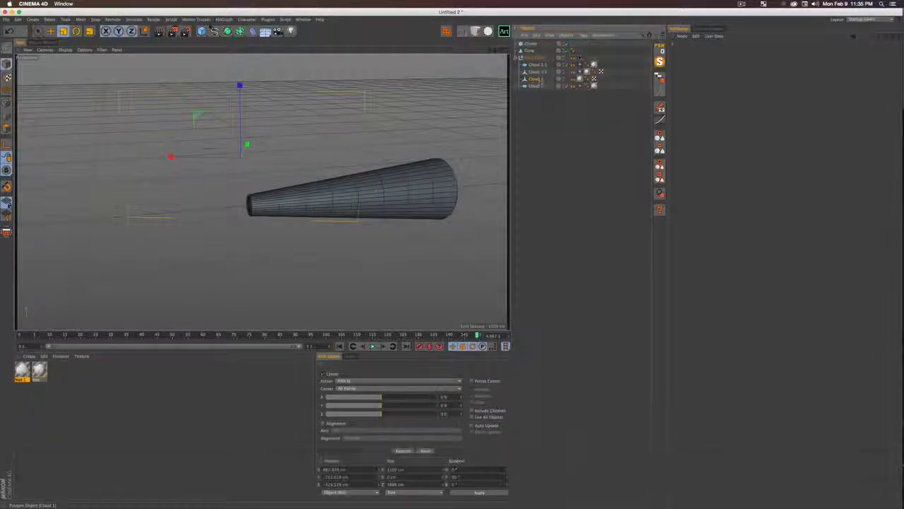
- Copy Cloud 1 into the Cloner and scale the copy down to about 1405 cm wide
super+click(539, 81)
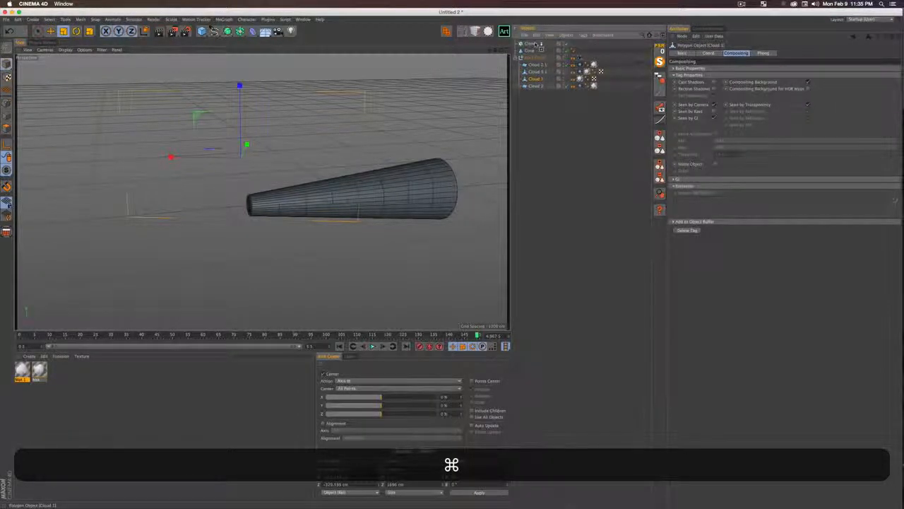
super+drag(535, 45, 535, 44)
mouse_move(262, 151)
mouse_down()
mouse_move(301, 201)
mouse_move(363, 157)
mouse_up()
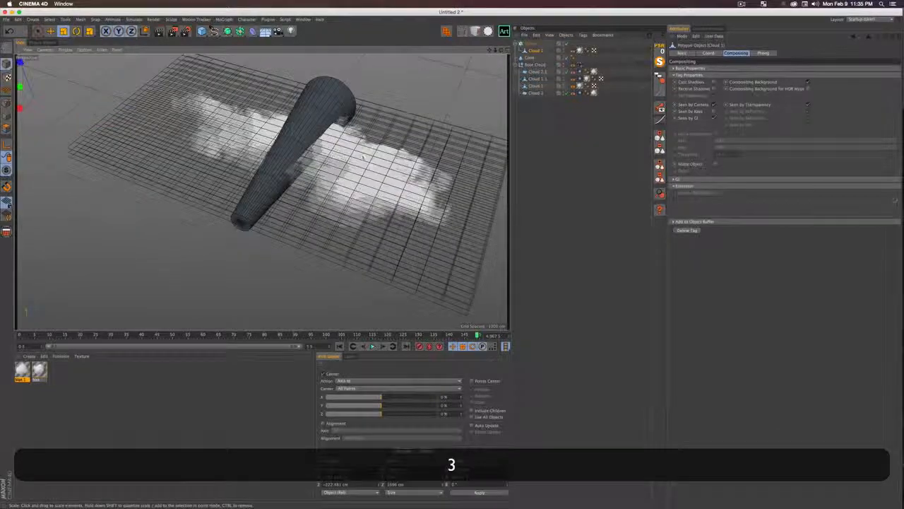
key(t)
drag(424, 177, 290, 177)
- Set the Cloner's mode to Object and assign the Cone as its object
click(533, 44)
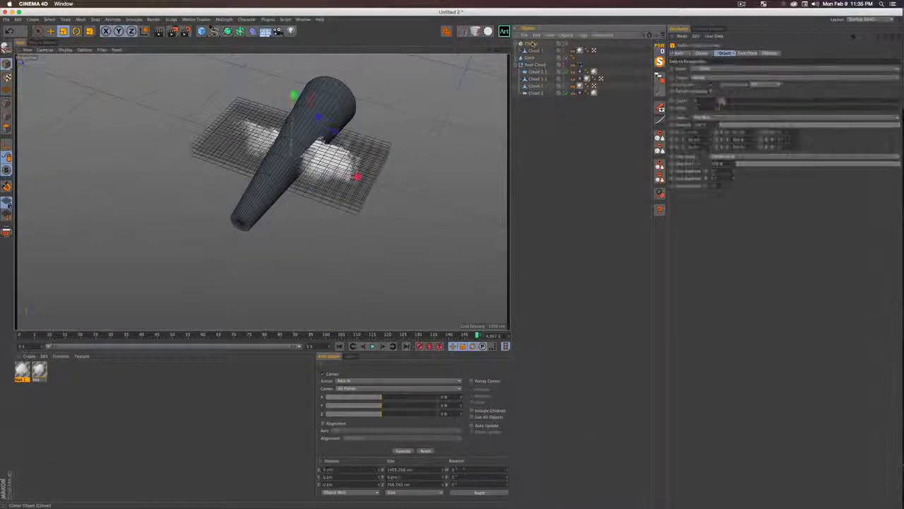
click(699, 68)
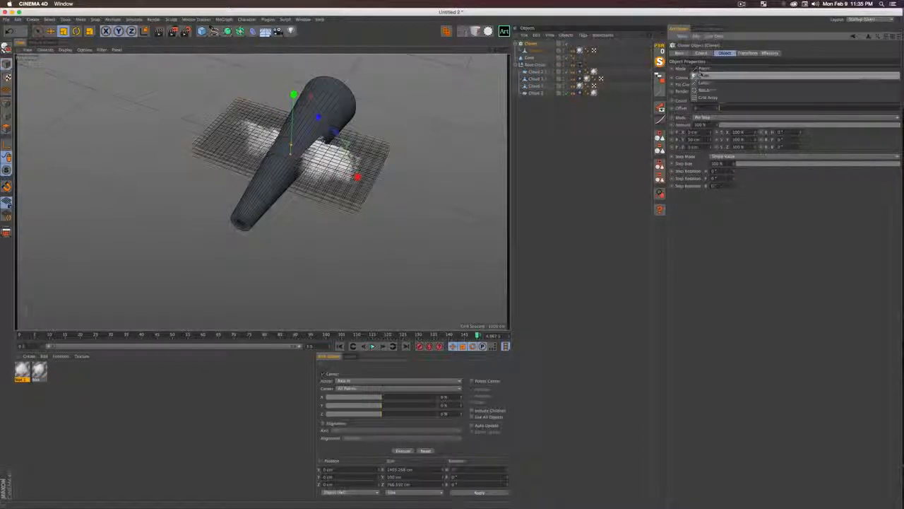
click(701, 77)
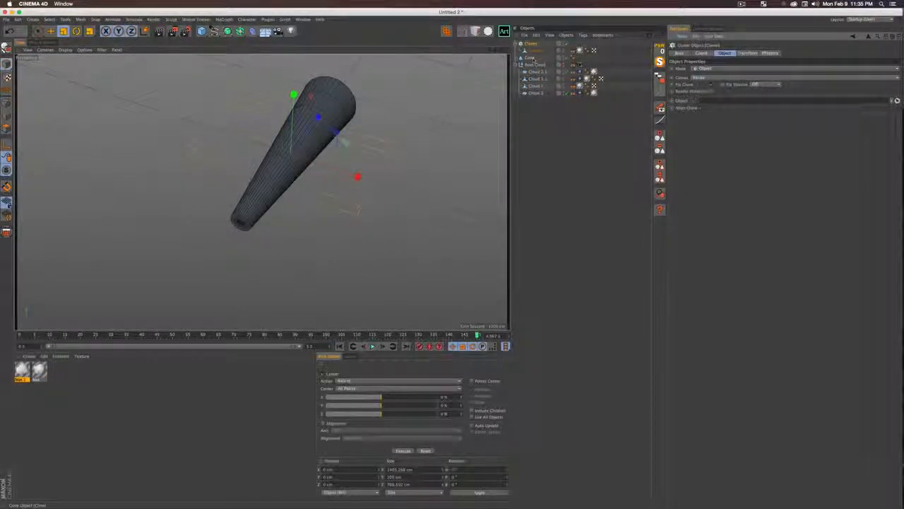
drag(529, 58, 527, 60)
drag(717, 100, 695, 104)
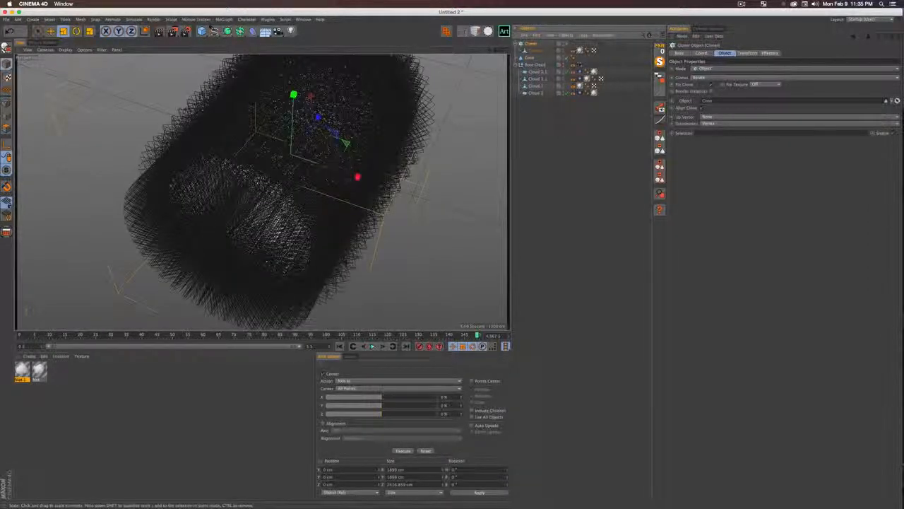
- Test-render the clouds cloned onto the cone's vertices
key(3)
drag(295, 217, 306, 169)
key(1)
key(super+r)
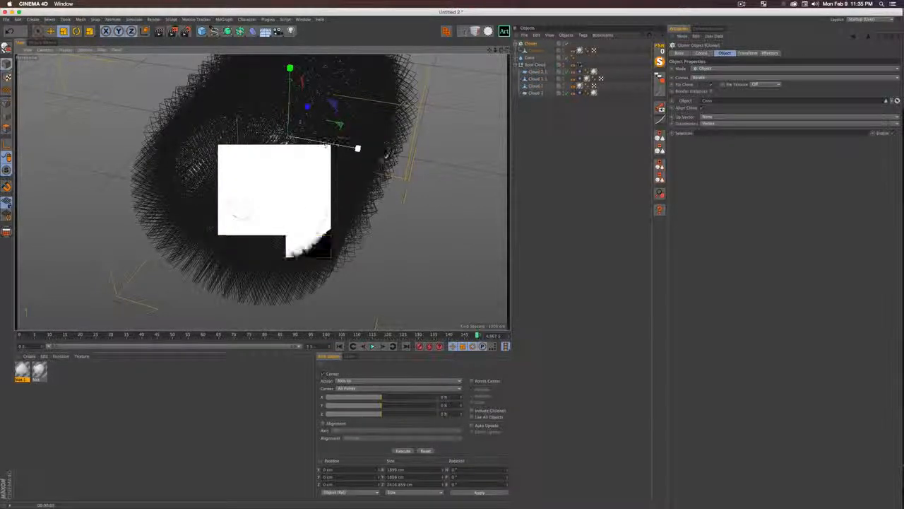
click(548, 127)
- Hide the cone and set the Cloner's distribution to Volume
alt+click(529, 57)
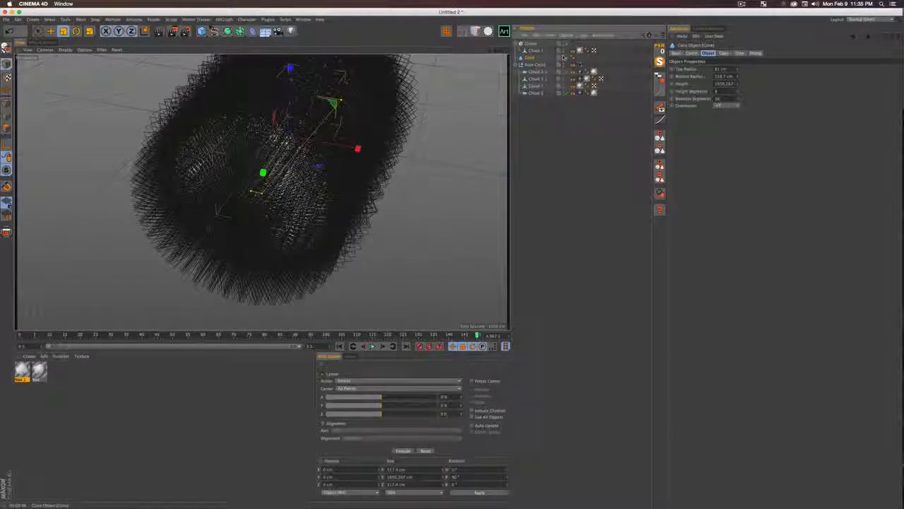
click(531, 44)
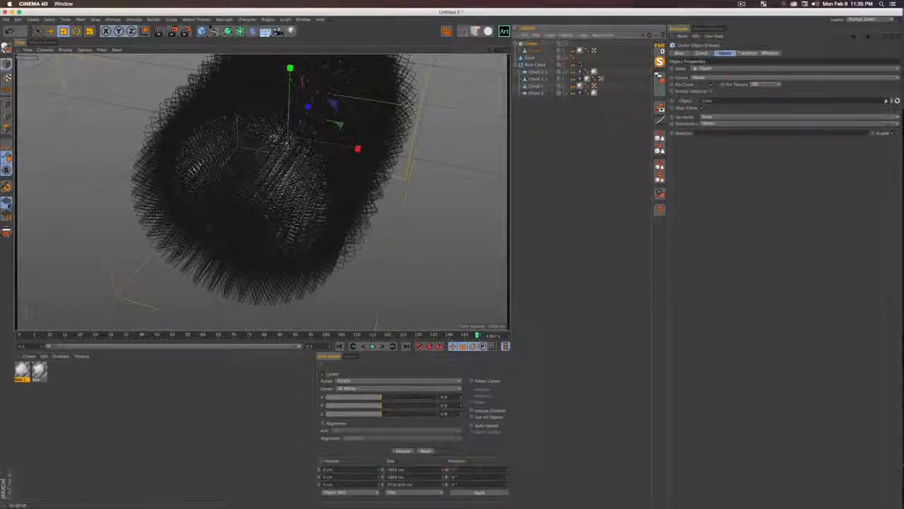
click(709, 124)
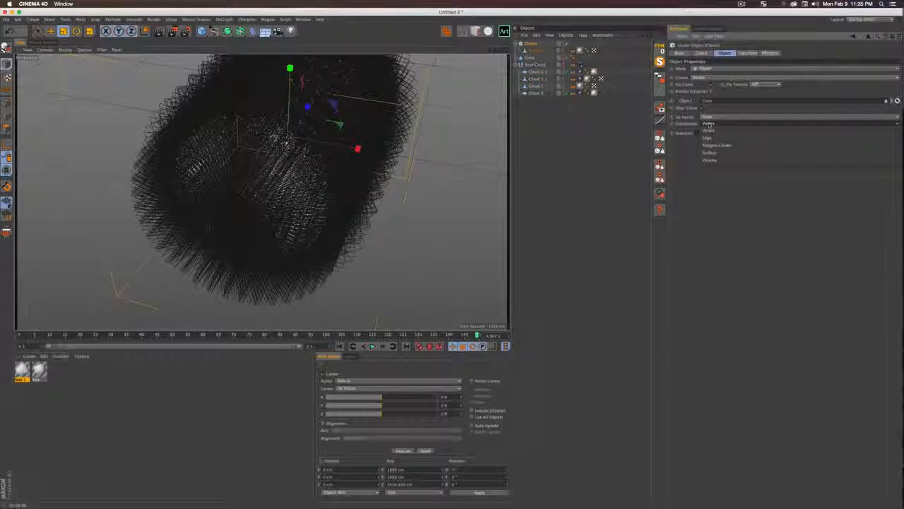
click(715, 159)
key(3)
drag(332, 152, 503, 99)
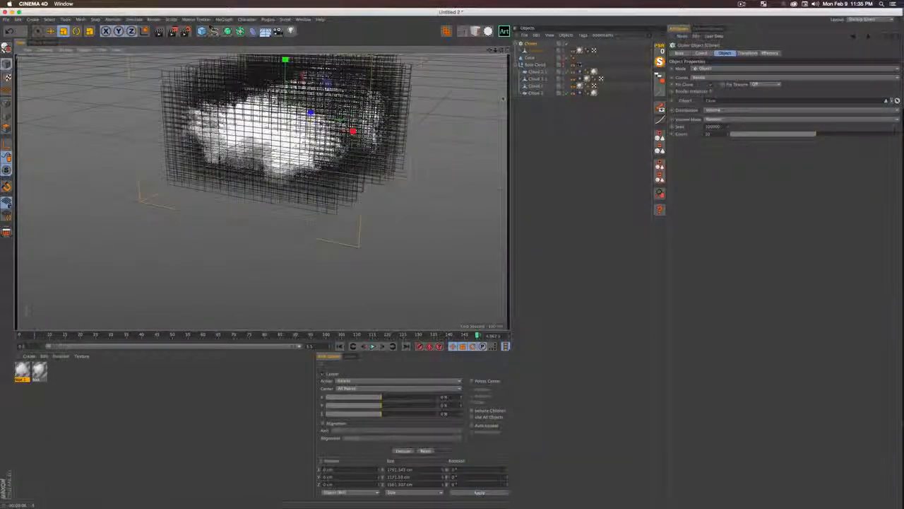
- Scale down the Cloud 1 plane inside the Cloner and test-render the cloned clouds
key(t)
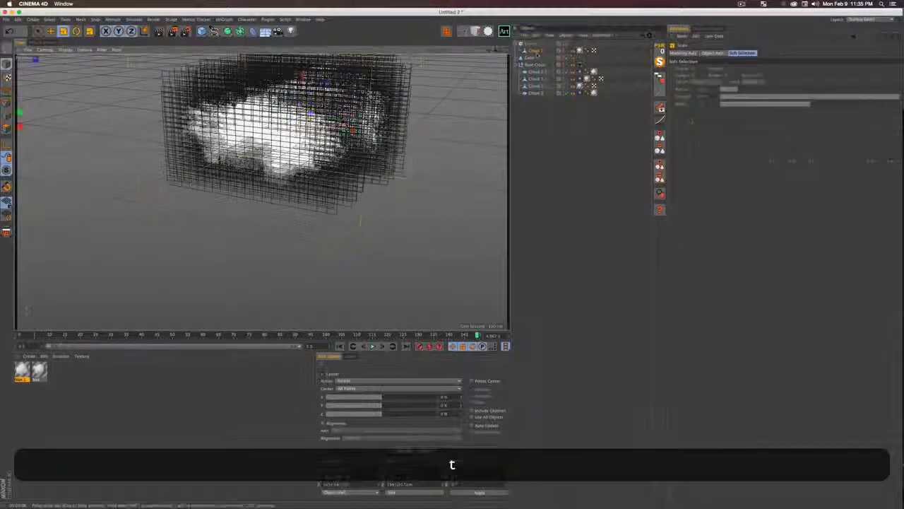
drag(422, 101, 382, 111)
key(3)
key(2)
key(3)
key(super+r)
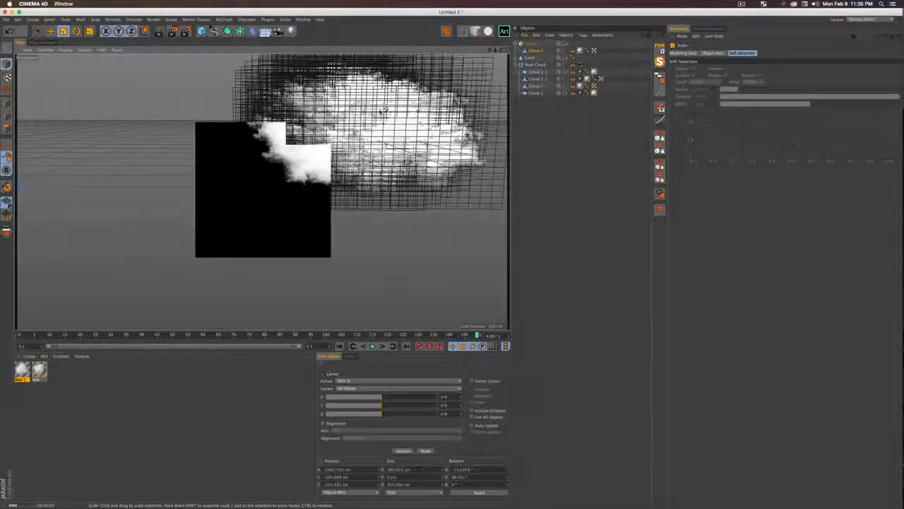
- Examine the volume-cloned clouds with test renders from inside the cluster and from other angles
key(1)
drag(349, 111, 124, 141)
key(3)
drag(212, 156, 258, 172)
key(2)
key(super+r)
key(2)
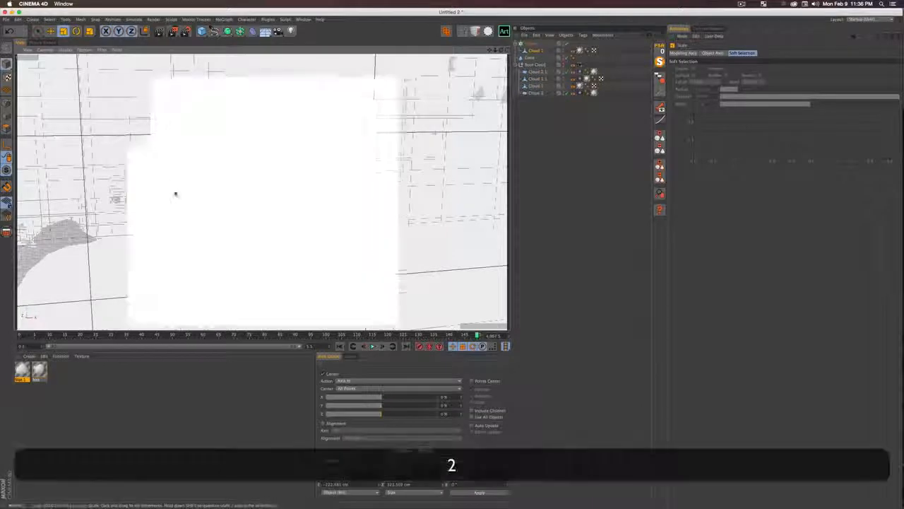
drag(176, 193, 384, 159)
key(super+r)
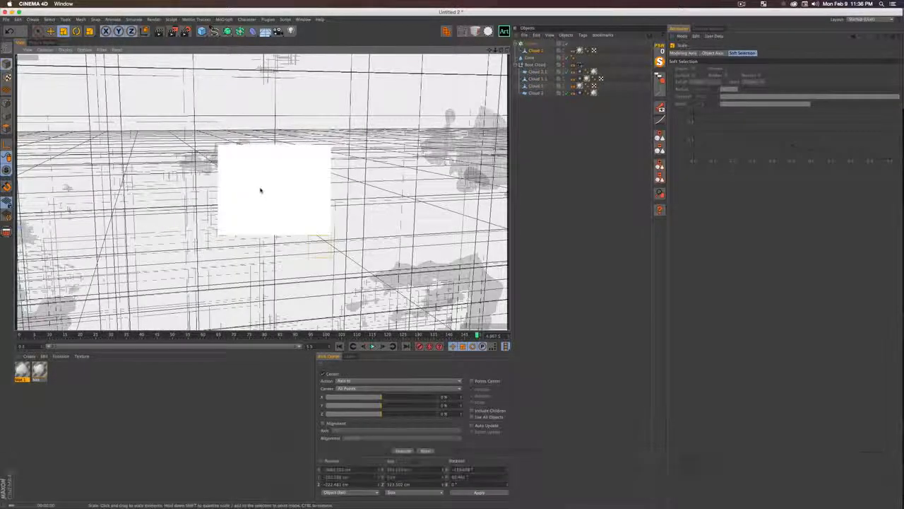
key(2)
drag(245, 190, 236, 211)
key(3)
key(1)
key(2)
key(3)
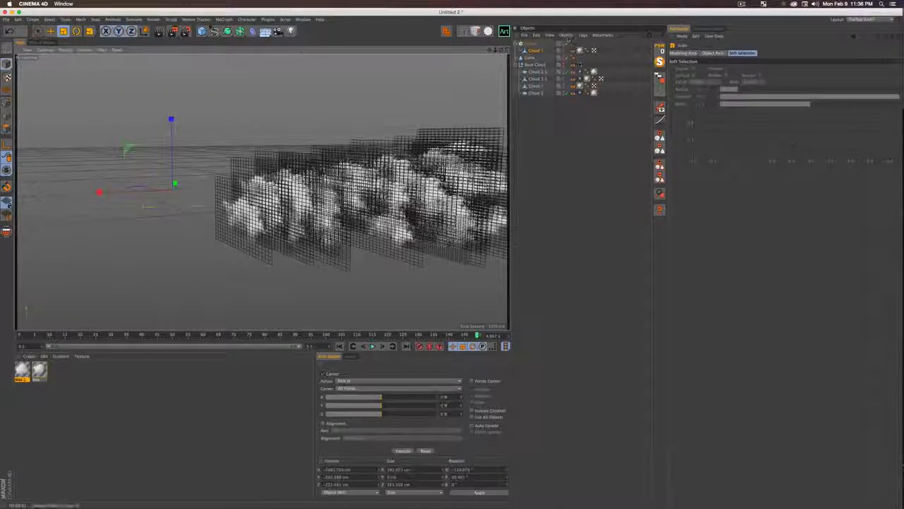
- Reduce the size of the Cloner's Cloud 1 plane further and render the looser cloud cluster
key(t)
drag(371, 201, 265, 209)
key(3)
drag(351, 209, 408, 127)
key(1)
key(2)
key(3)
key(super+r)
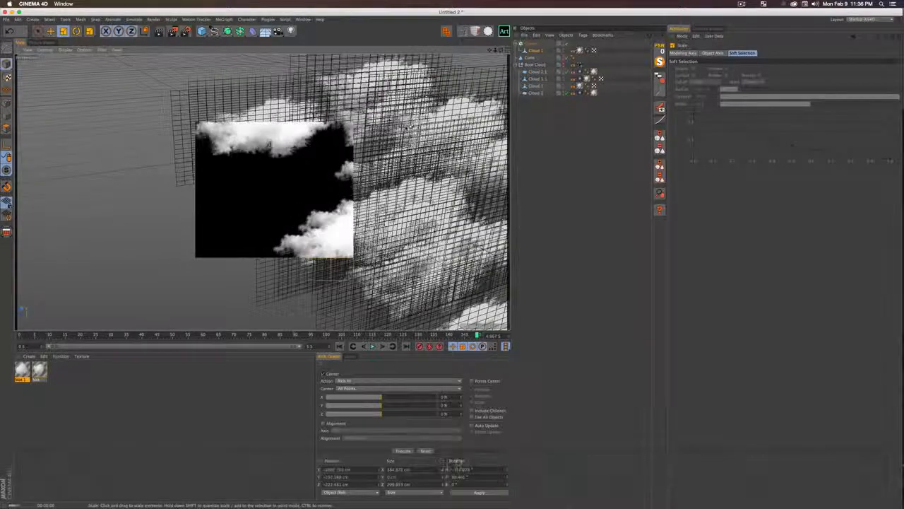
key(1)
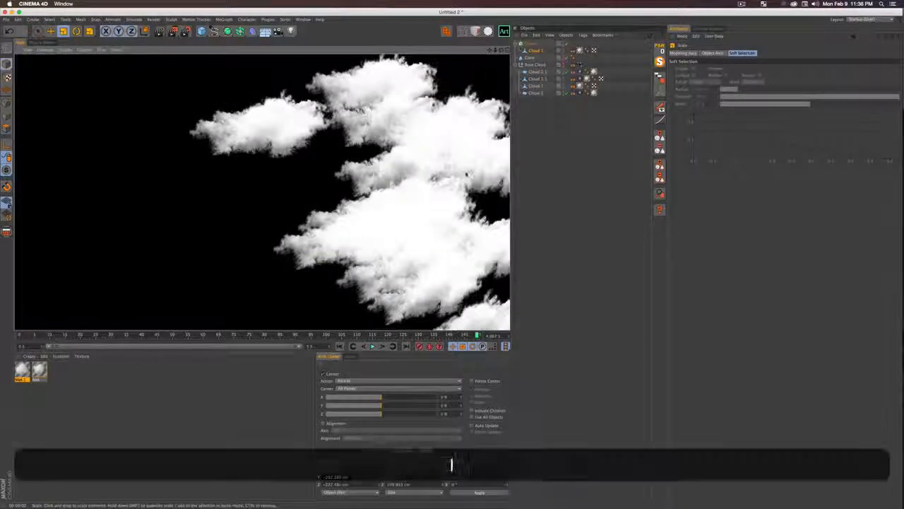
- Select the Cloner and examine the spacing of its cloud planes from several angles, with another test render
drag(469, 172, 238, 111)
key(3)
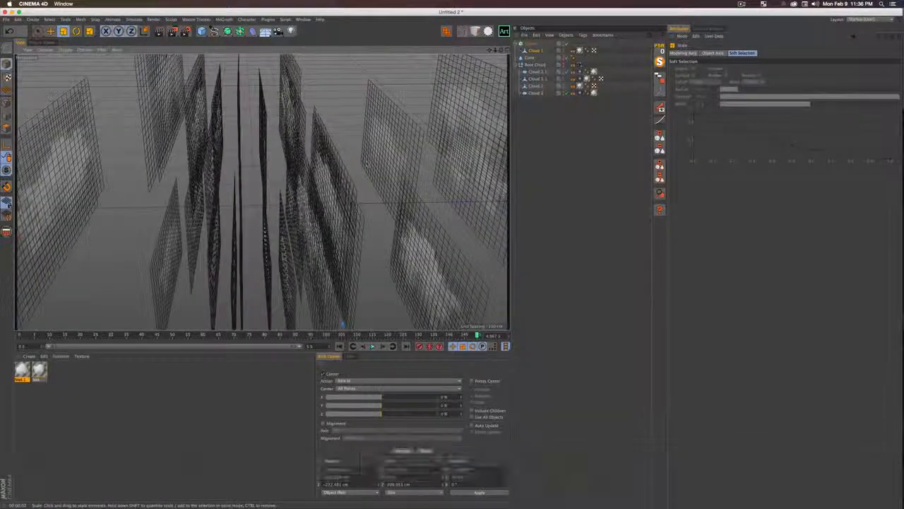
click(531, 43)
key(3)
drag(336, 176, 261, 192)
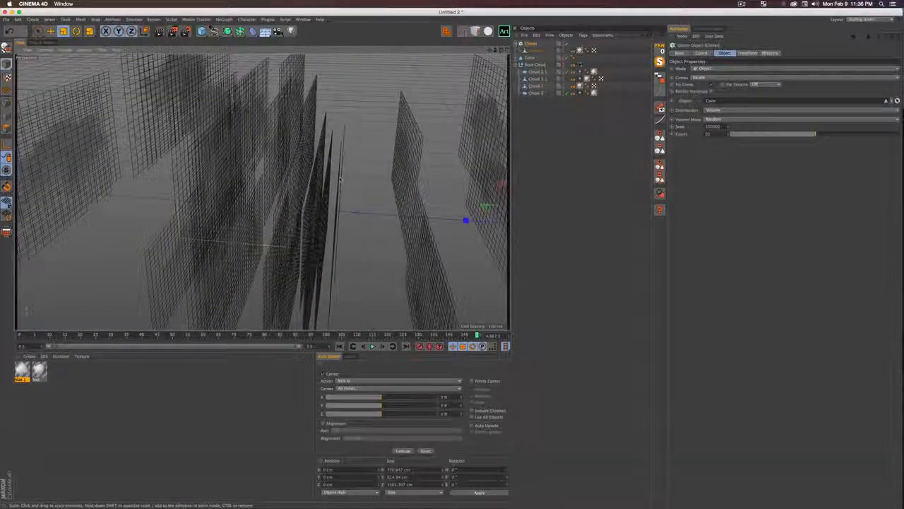
key(3)
drag(341, 204, 304, 219)
key(2)
key(3)
drag(261, 159, 207, 163)
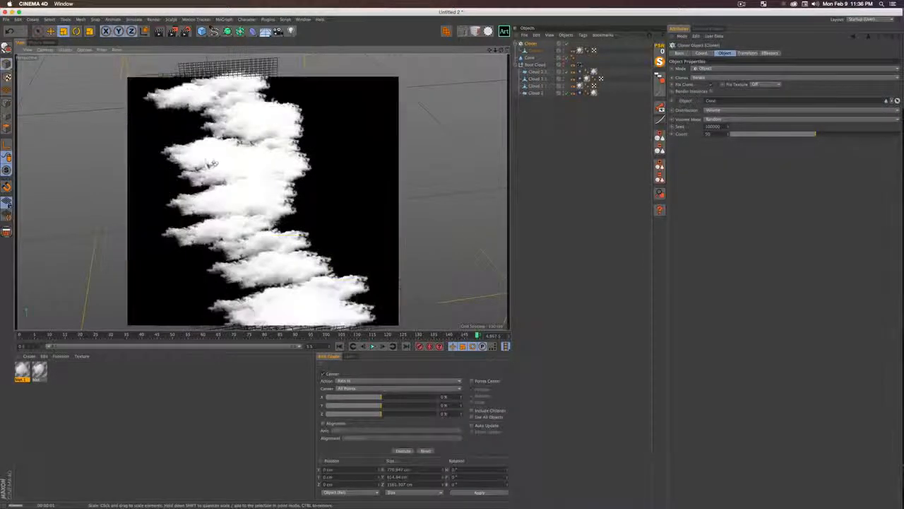
key(1)
drag(215, 166, 256, 165)
key(2)
key(3)
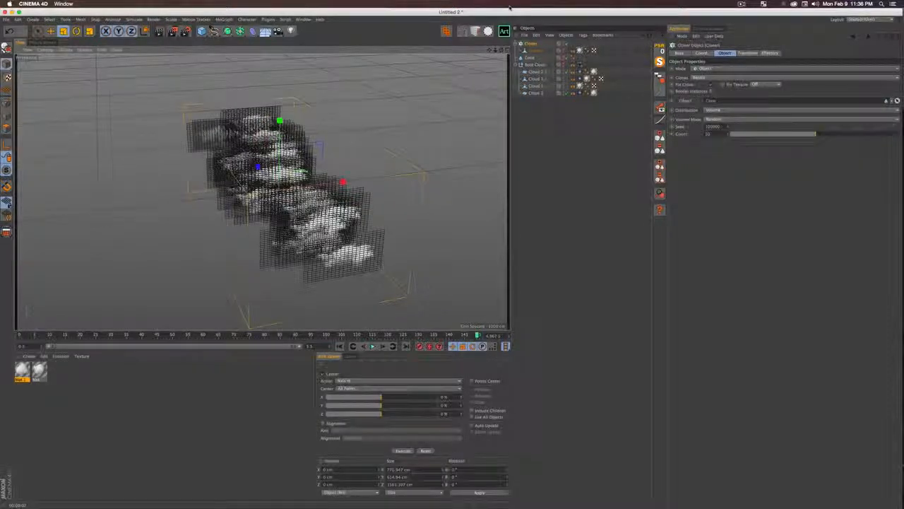
- Add a Rigid Body simulation tag to the Cloner
right_click(531, 47)
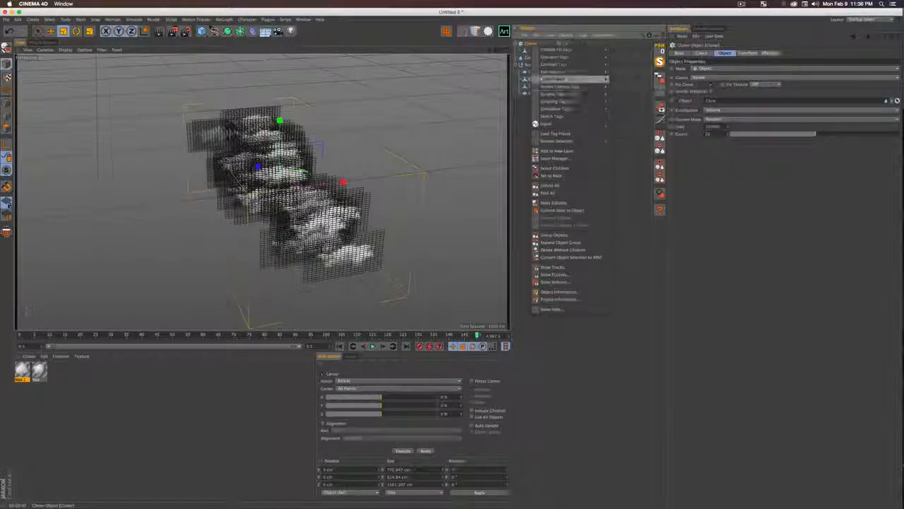
mouse_move(558, 102)
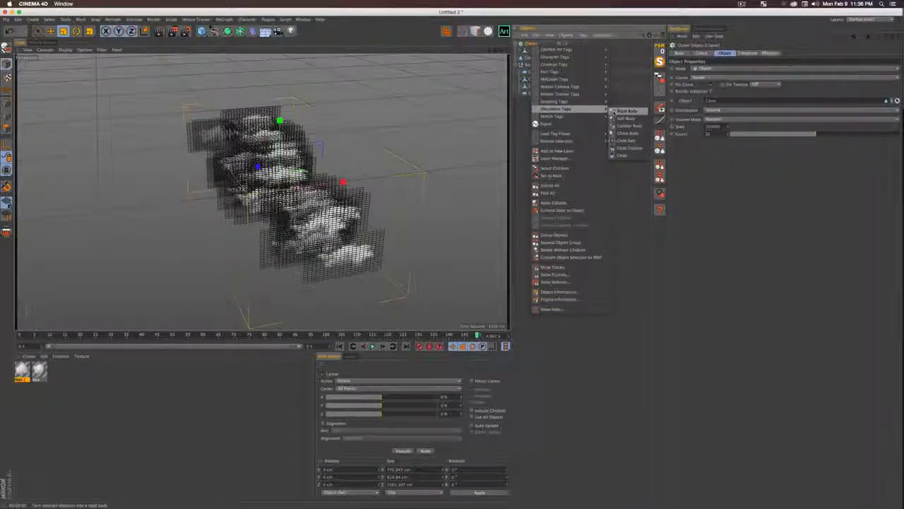
click(623, 111)
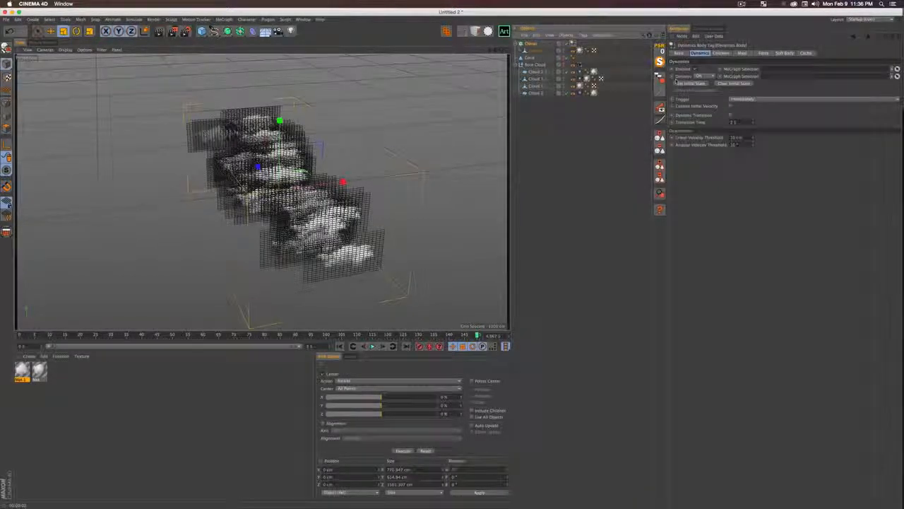
- Set the Cloner's rigid-body collision to Apply Tag to Children, with Individual Elements at Top Level
click(721, 53)
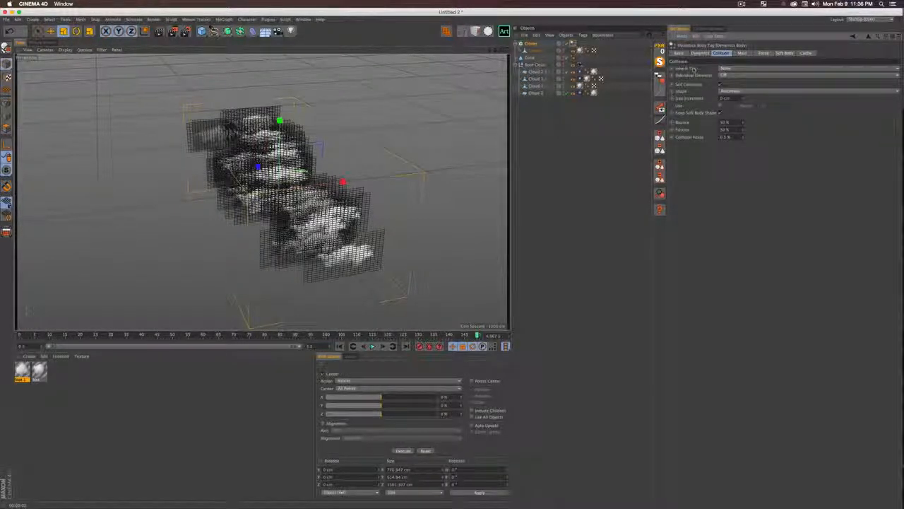
click(725, 68)
click(735, 84)
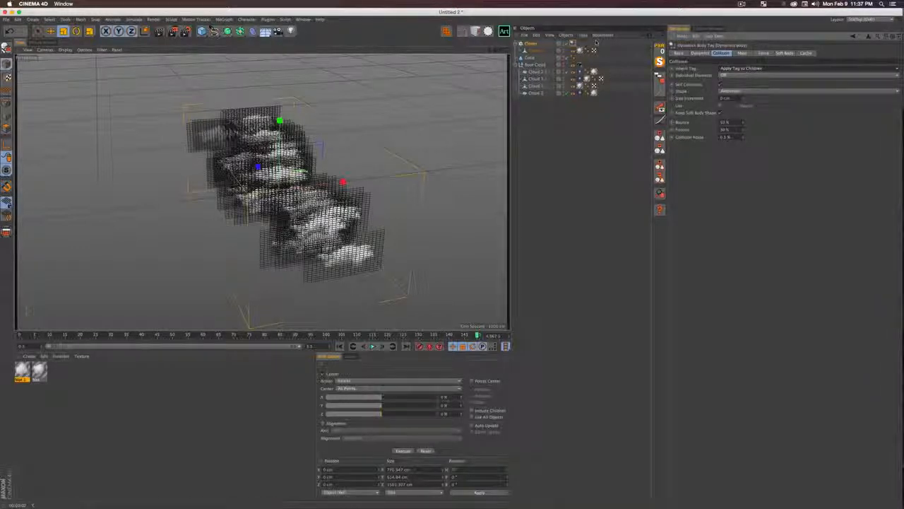
click(725, 75)
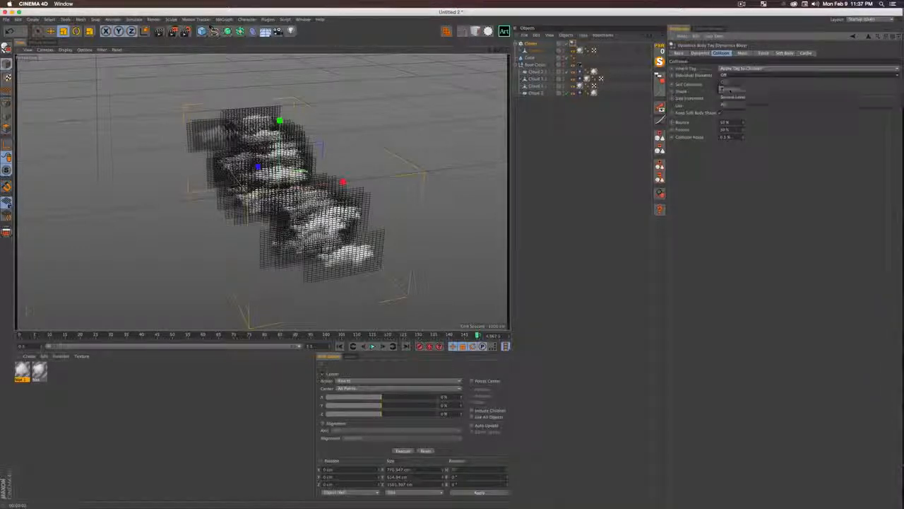
click(728, 89)
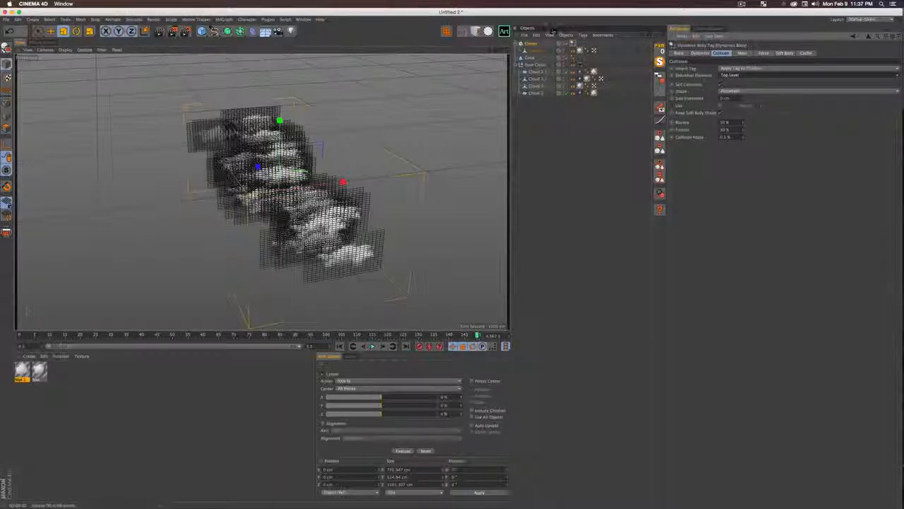
- Select the Cloner, return to frame 0, and advance the dynamics simulation frame by frame to frame 7
click(535, 50)
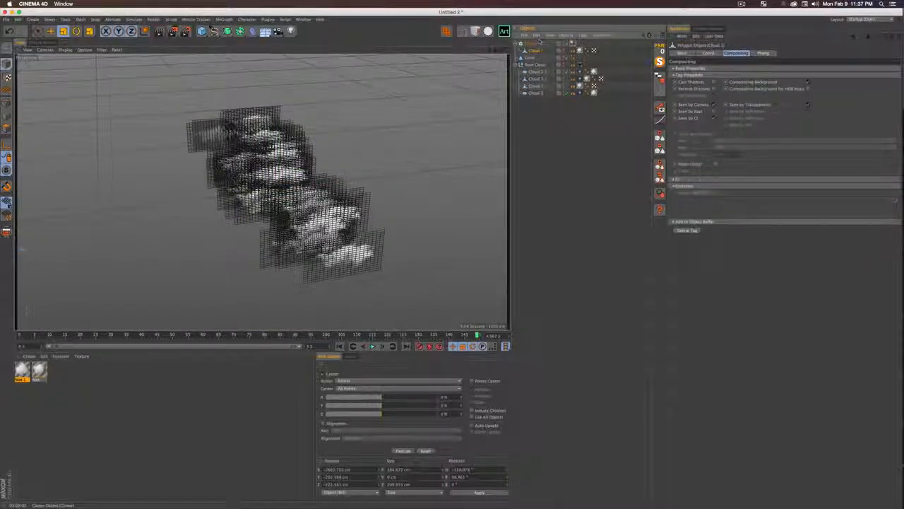
click(533, 46)
key(3)
drag(273, 221, 236, 211)
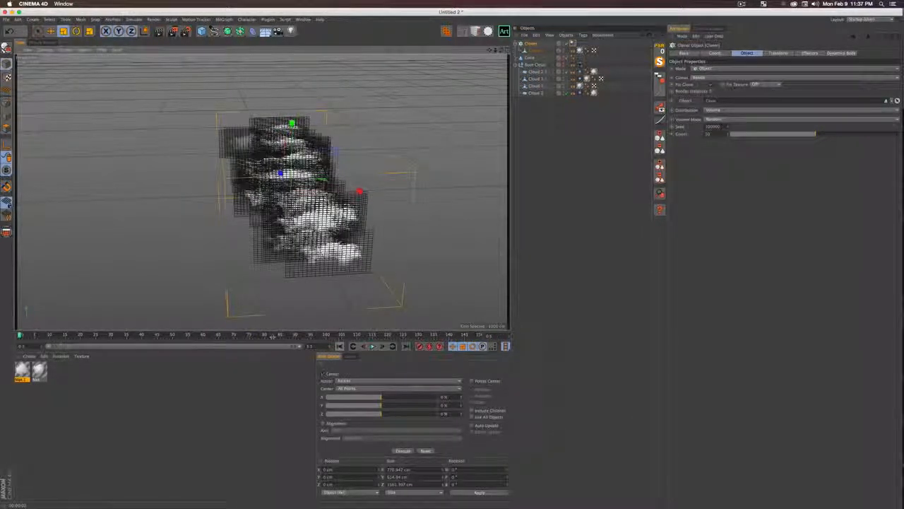
click(383, 346)
click(383, 346)
click(384, 346)
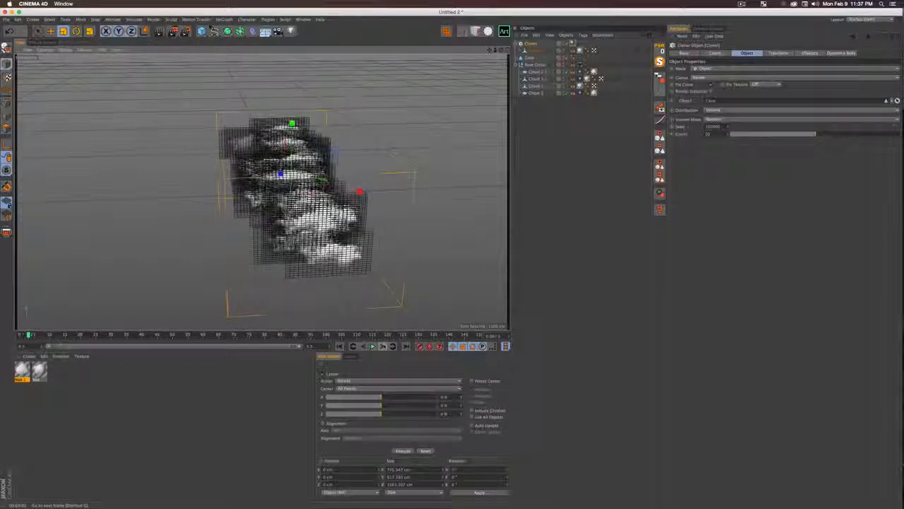
click(384, 346)
click(383, 346)
click(383, 346)
click(384, 346)
- Convert the simulated Cloner into editable cloud objects, then collapse its hierarchy and deselect it
key(3)
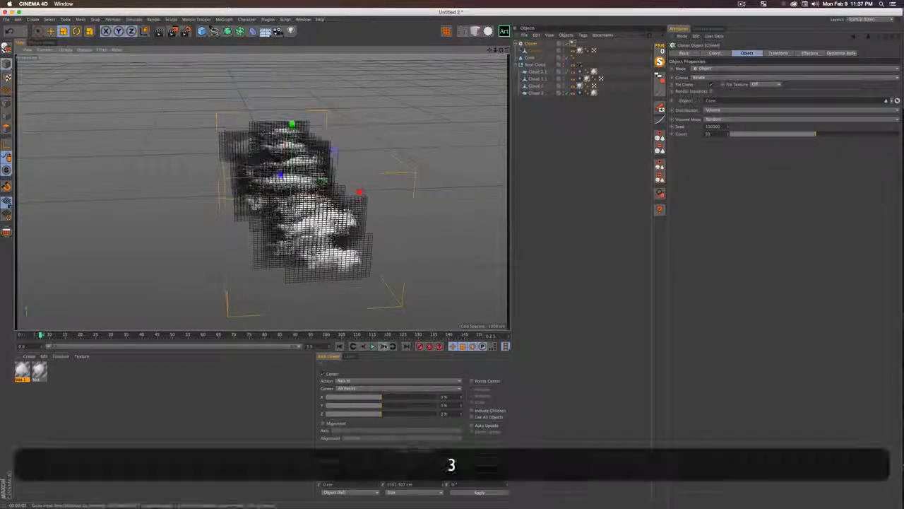
drag(284, 237, 346, 210)
key(1)
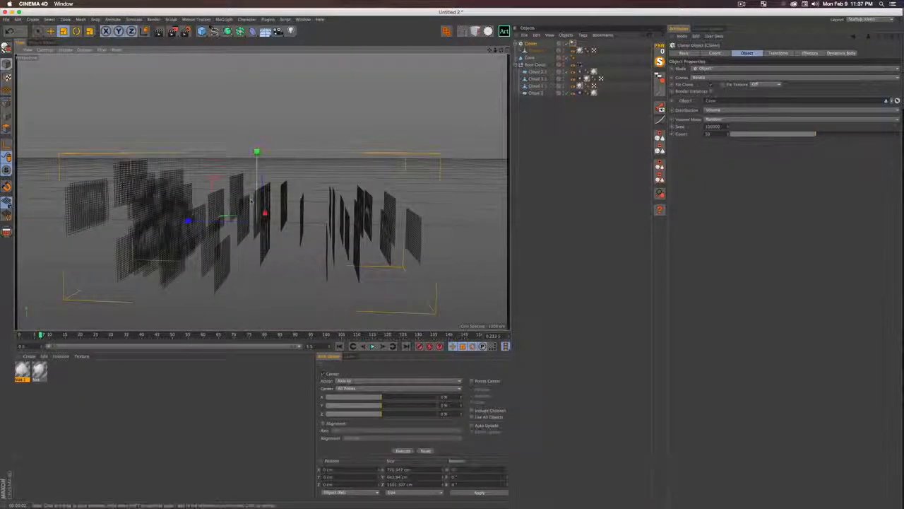
key(3)
drag(199, 196, 123, 193)
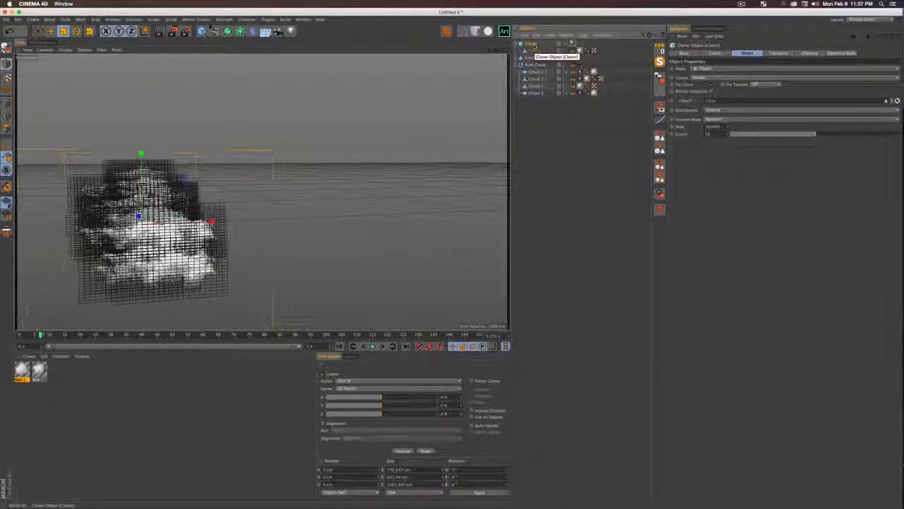
key(c)
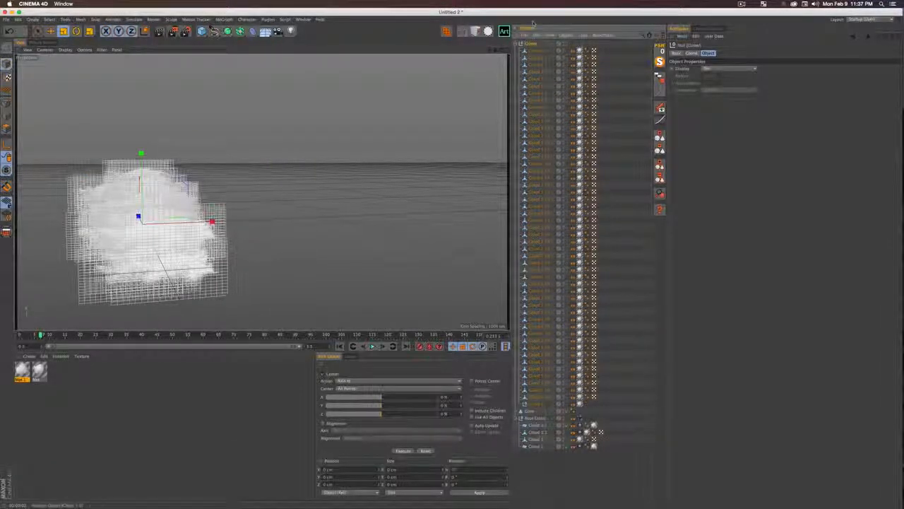
click(515, 43)
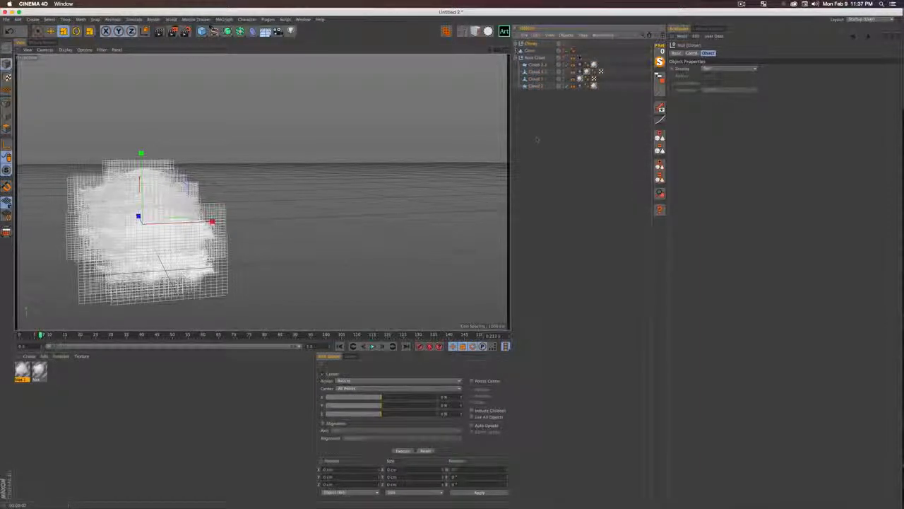
click(535, 137)
- Frame the cloud cluster head-on, create a camera from that view, and look through it
key(3)
drag(367, 155, 481, 152)
drag(263, 190, 341, 167)
key(1)
key(2)
key(3)
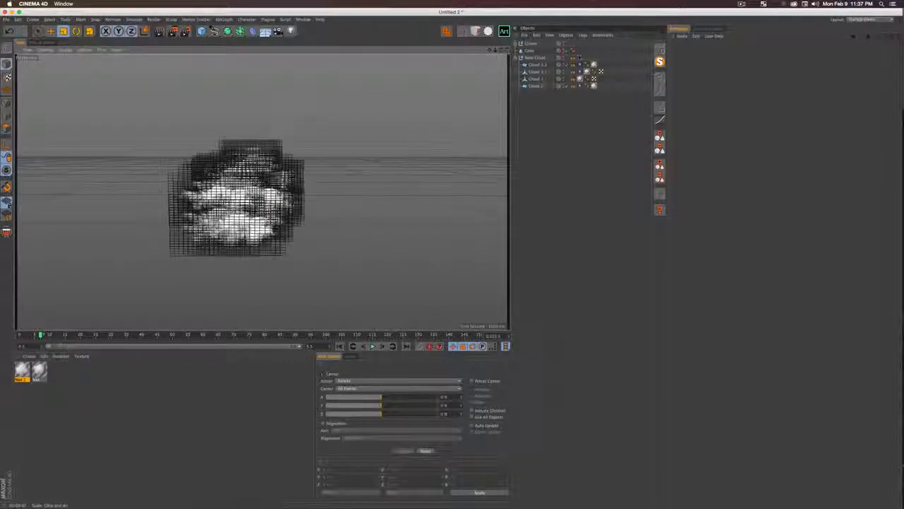
click(278, 31)
key(3)
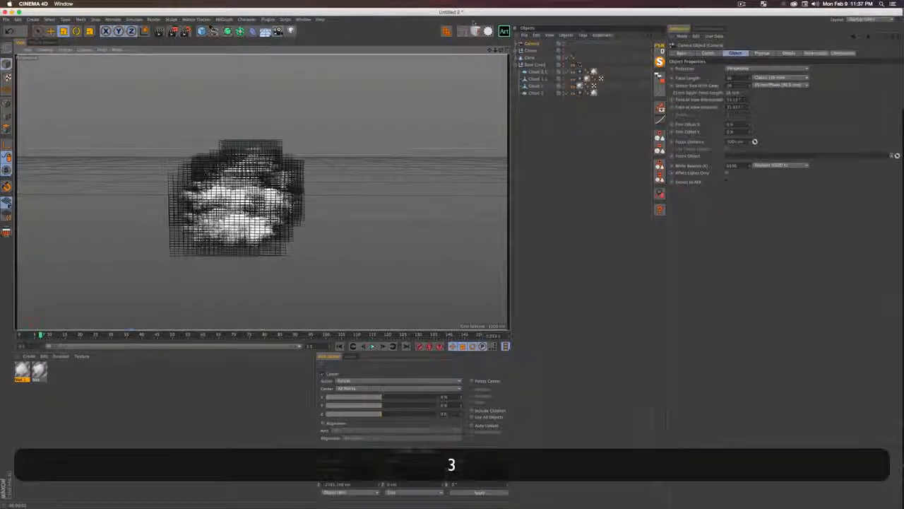
click(567, 44)
- Move the camera in among the cloud planes and test-render the view
key(2)
drag(221, 187, 282, 193)
key(3)
key(2)
key(super+r)
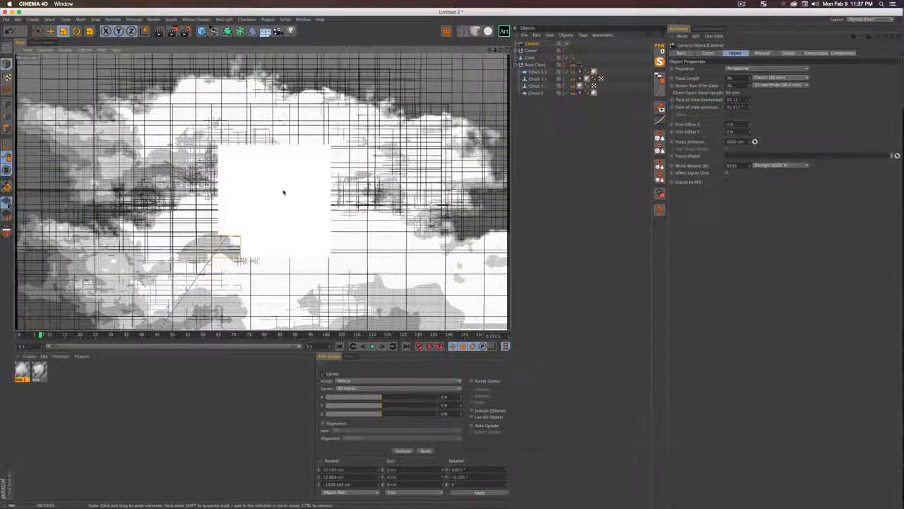
- Pull the camera back at frame 7 until the whole cloud cluster fits in its view
key(2)
drag(313, 211, 240, 211)
key(1)
key(2)
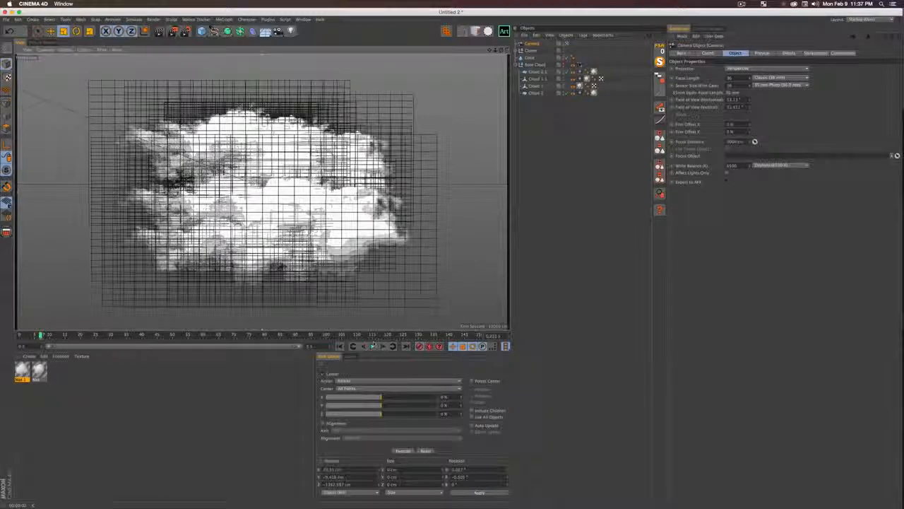
- Push the camera deep into the clouds at frame 104 and keyframe its Z position
key(2)
drag(256, 200, 454, 221)
key(2)
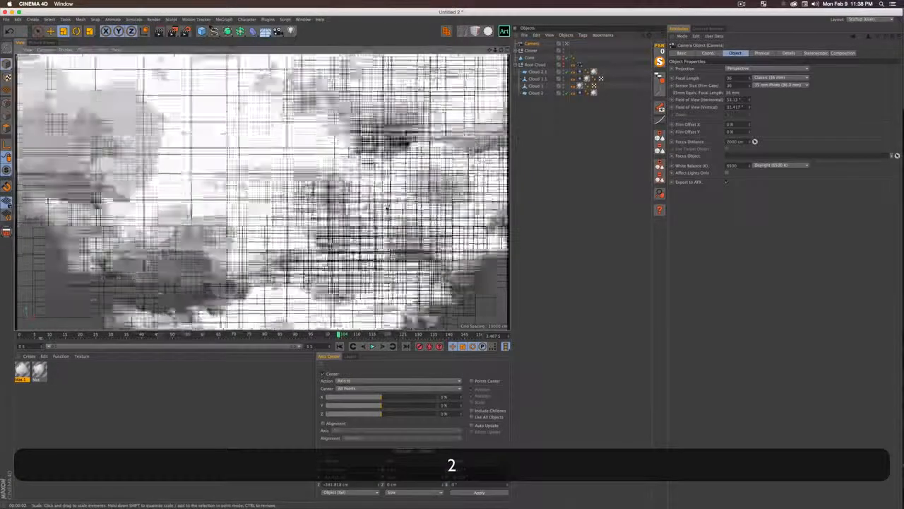
drag(269, 225, 467, 198)
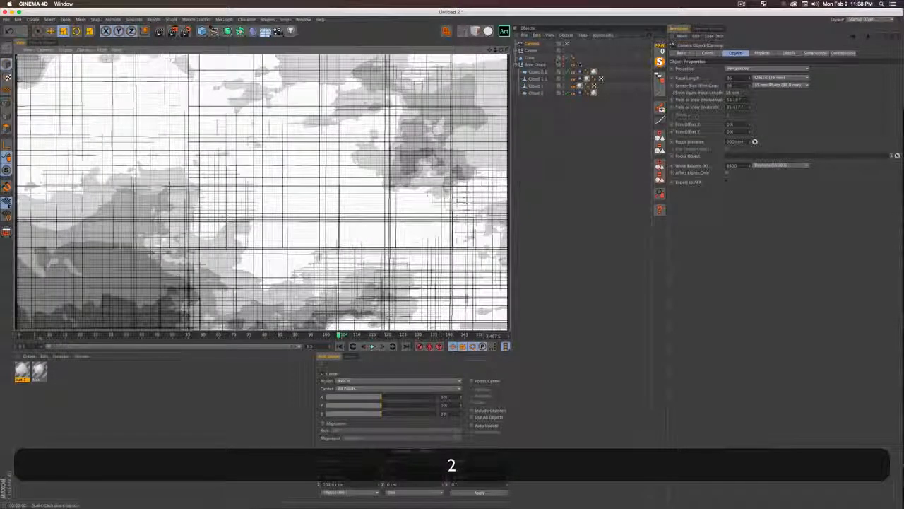
click(701, 53)
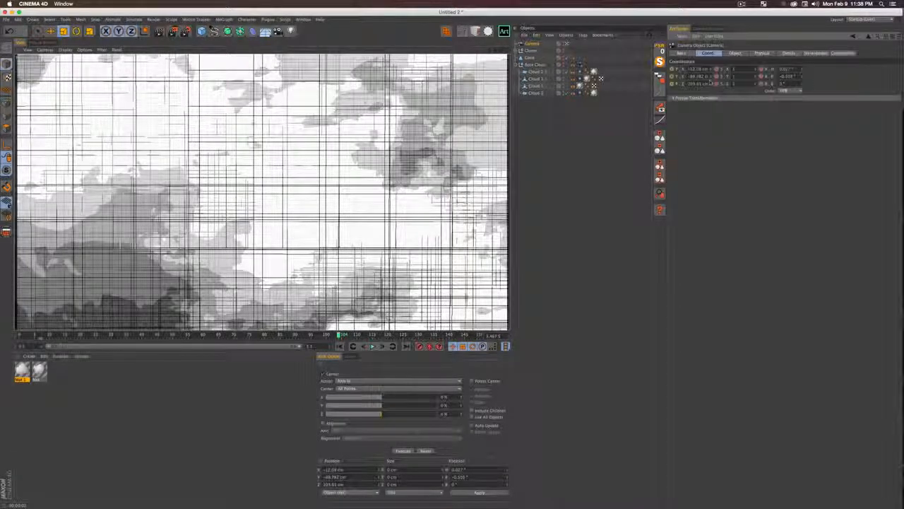
mouse_move(712, 85)
mouse_down()
mouse_move(712, 44)
mouse_move(712, 85)
mouse_up()
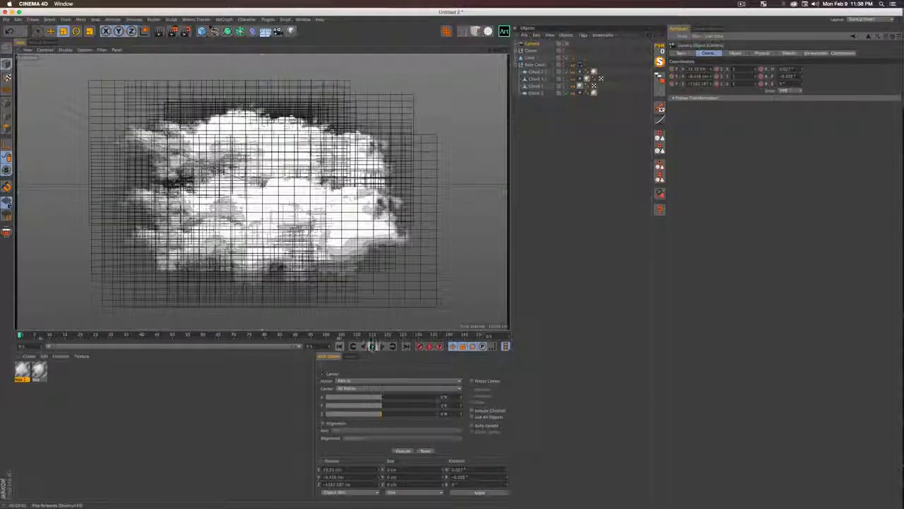
- Play the camera fly-through and pause it at two frames to test-render the clouds
click(372, 346)
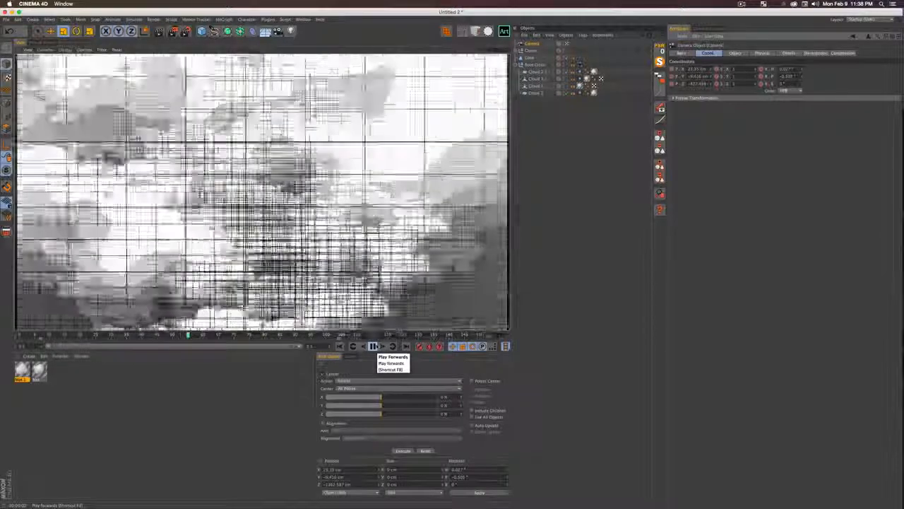
click(372, 346)
key(super+r)
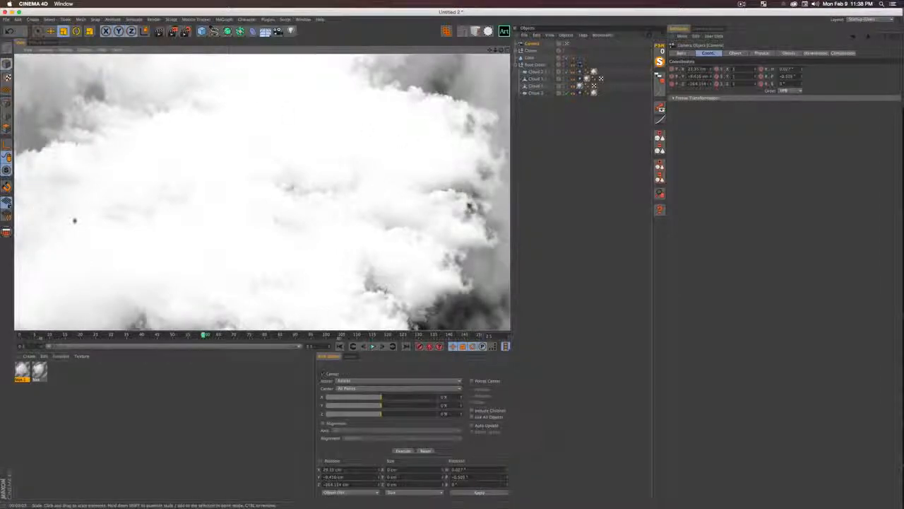
click(372, 346)
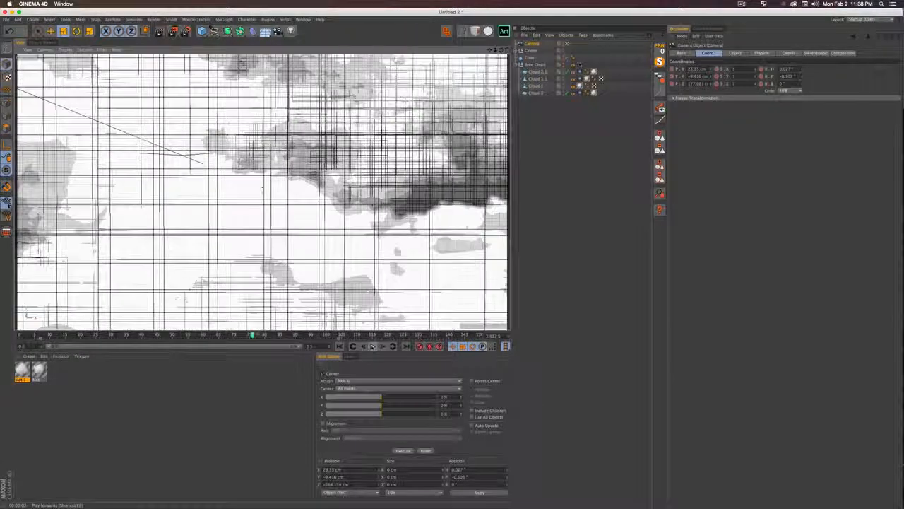
key(super+r)
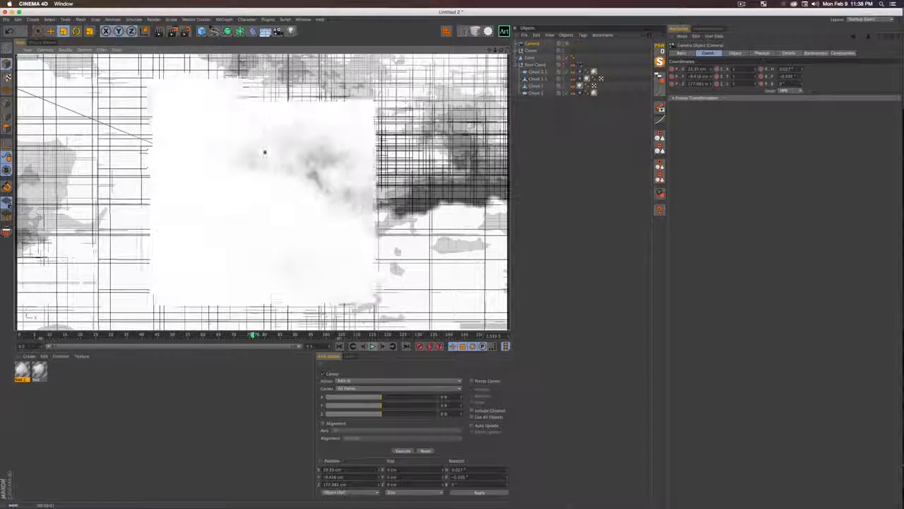
click(42, 42)
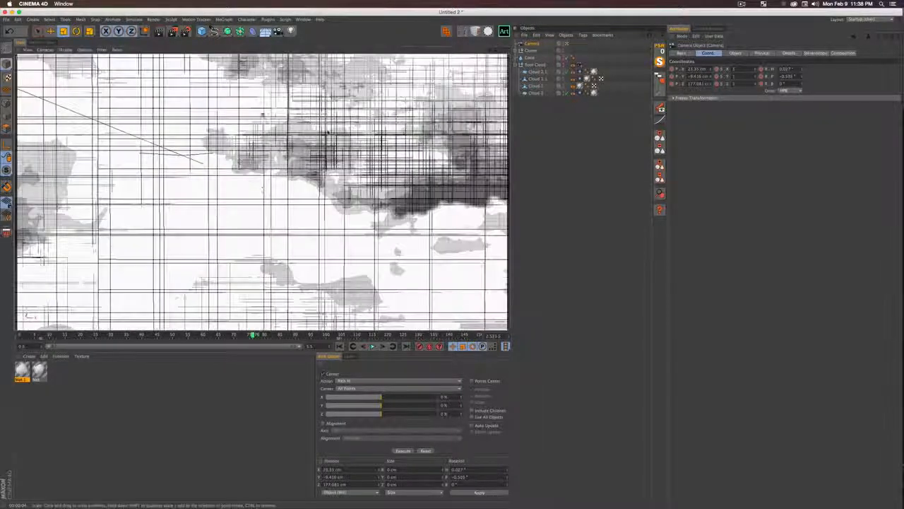
- Leave the camera view and examine the cloud cluster and the camera's placement from several outside angles
click(566, 43)
key(3)
drag(262, 192, 233, 176)
key(1)
key(2)
key(3)
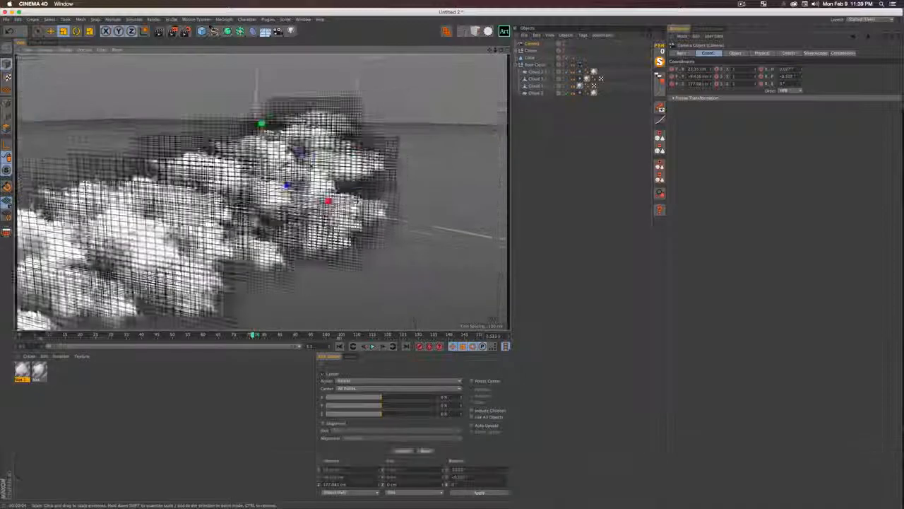
key(2)
drag(325, 177, 177, 162)
key(3)
key(1)
key(3)
key(1)
key(2)
key(3)
drag(395, 209, 298, 212)
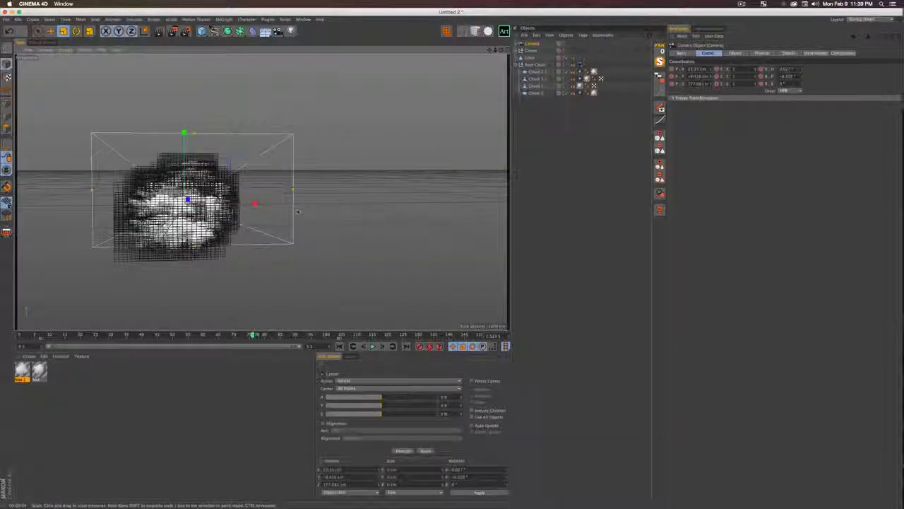
drag(390, 242, 242, 193)
key(1)
drag(438, 197, 345, 191)
key(2)
key(1)
key(3)
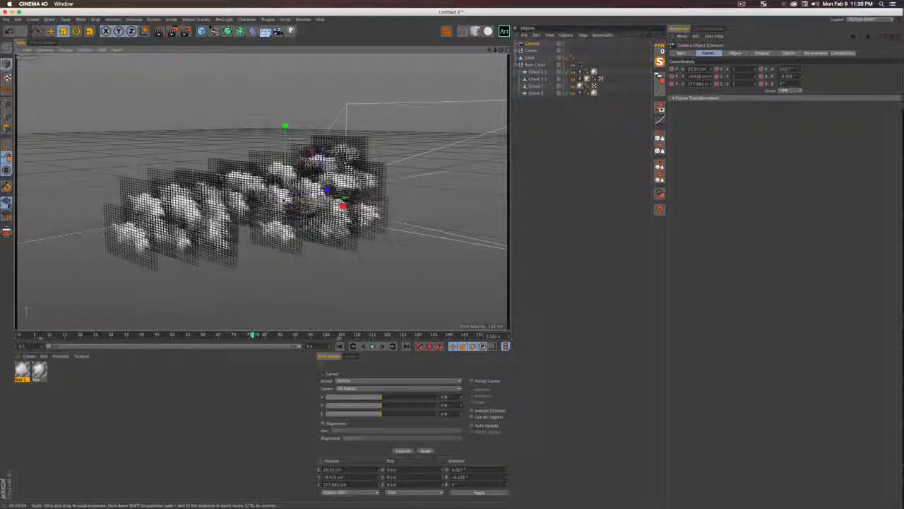